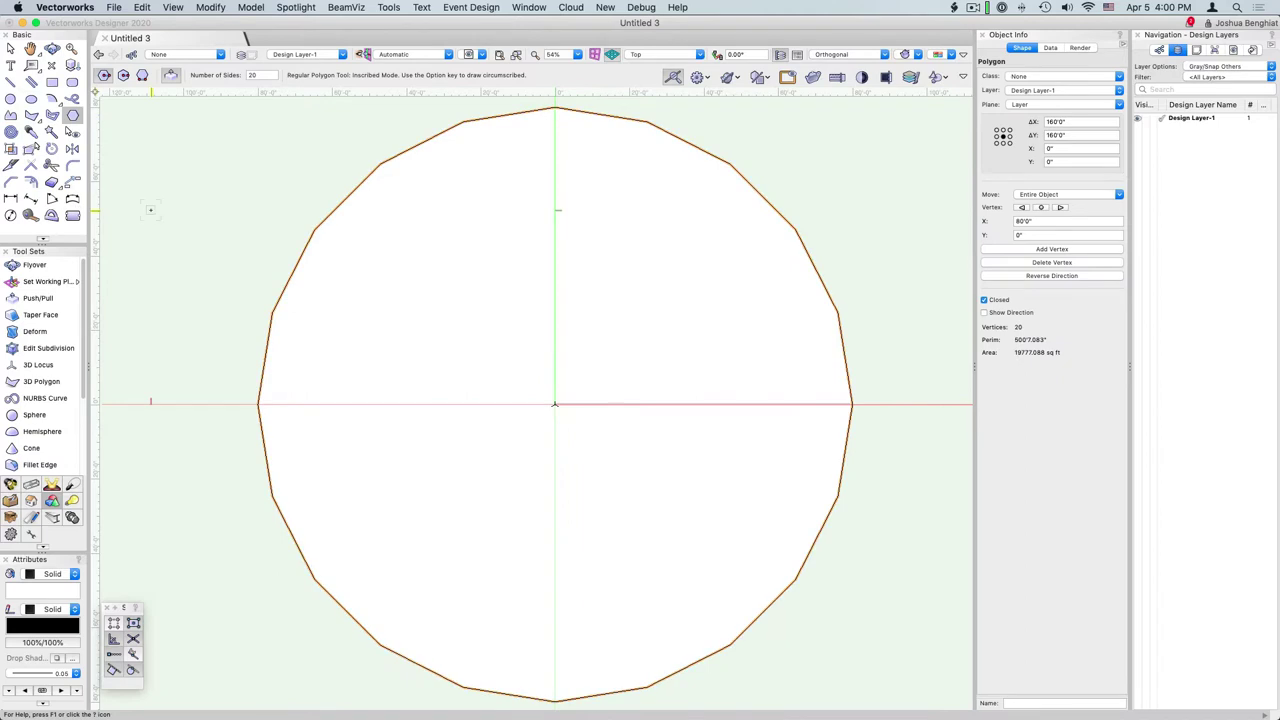
Step: Convert the 20-sided polygon to a subdivision object with a subdivision iteration of 3
{"action": "left_click", "coordinate": [173, 7]}
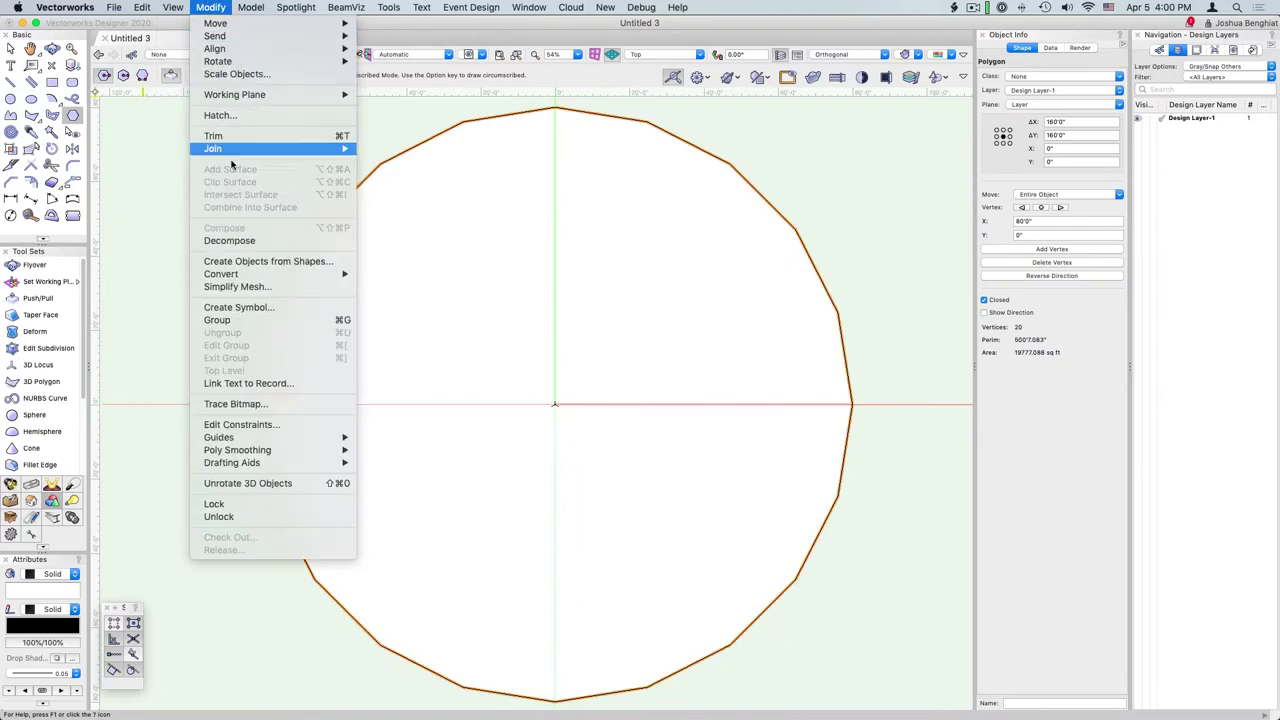
{"action": "mouse_move", "coordinate": [247, 277]}
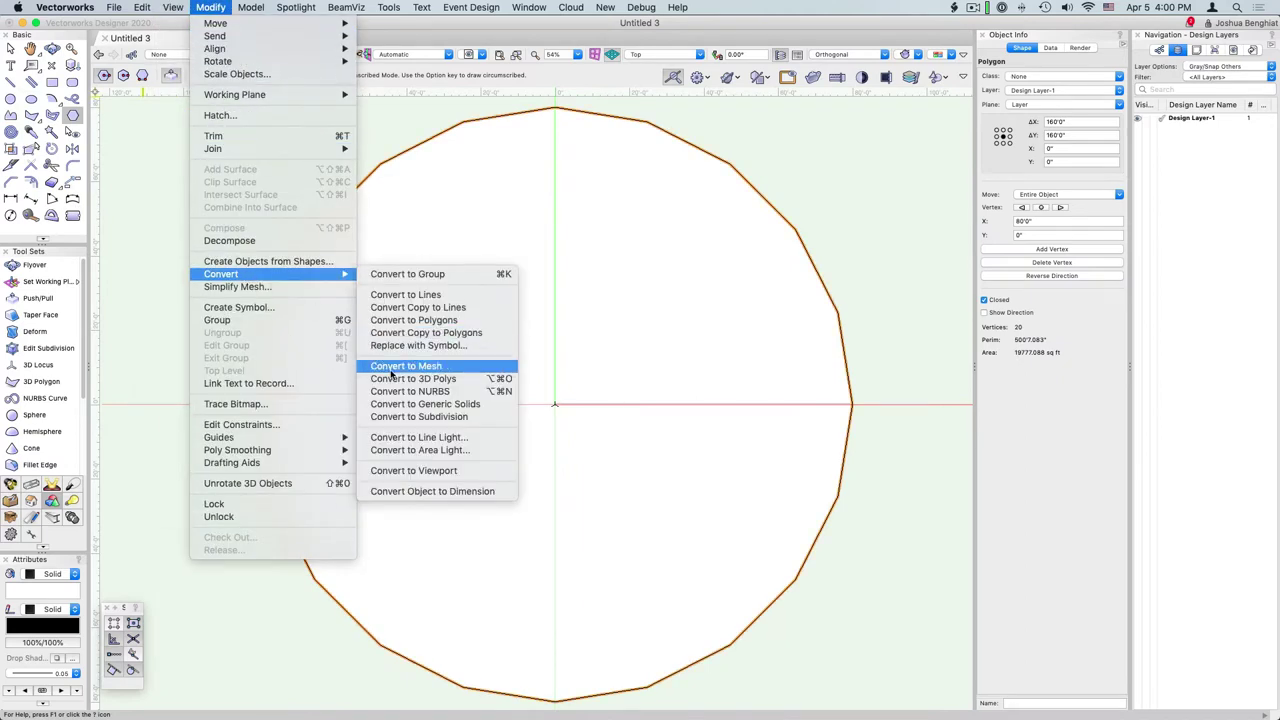
{"action": "left_click", "coordinate": [415, 416]}
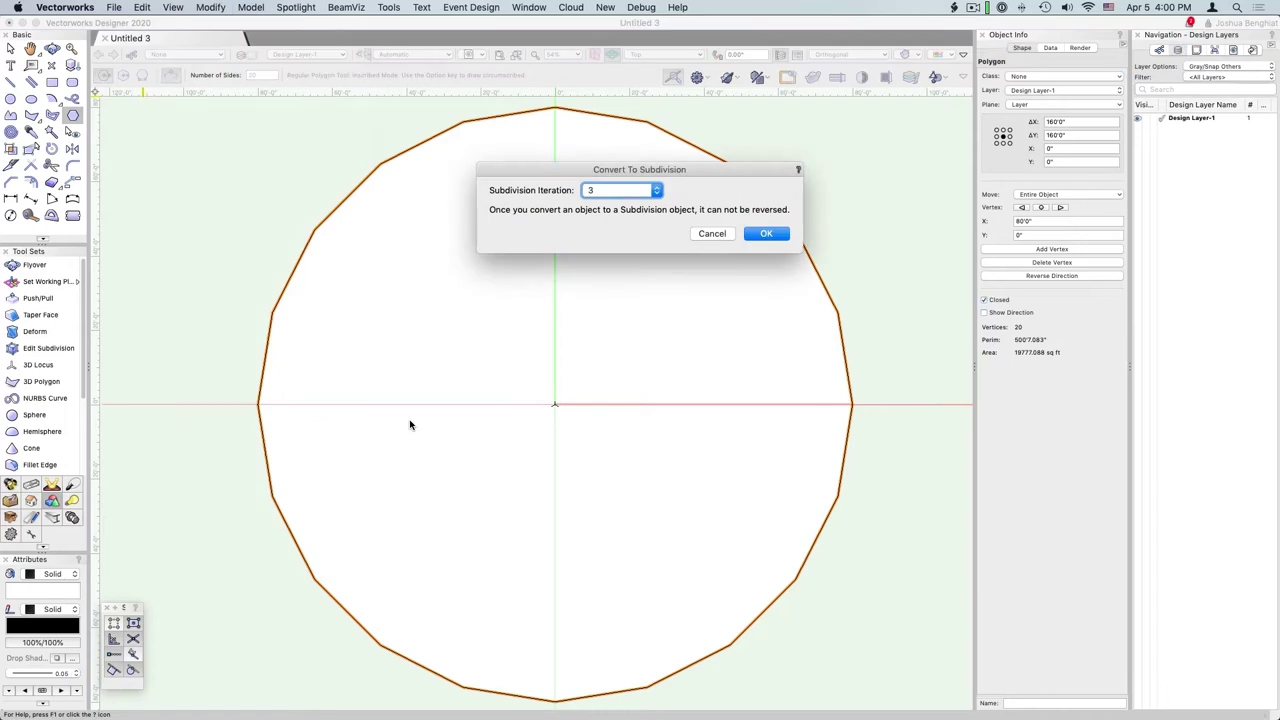
{"action": "left_click", "coordinate": [765, 234]}
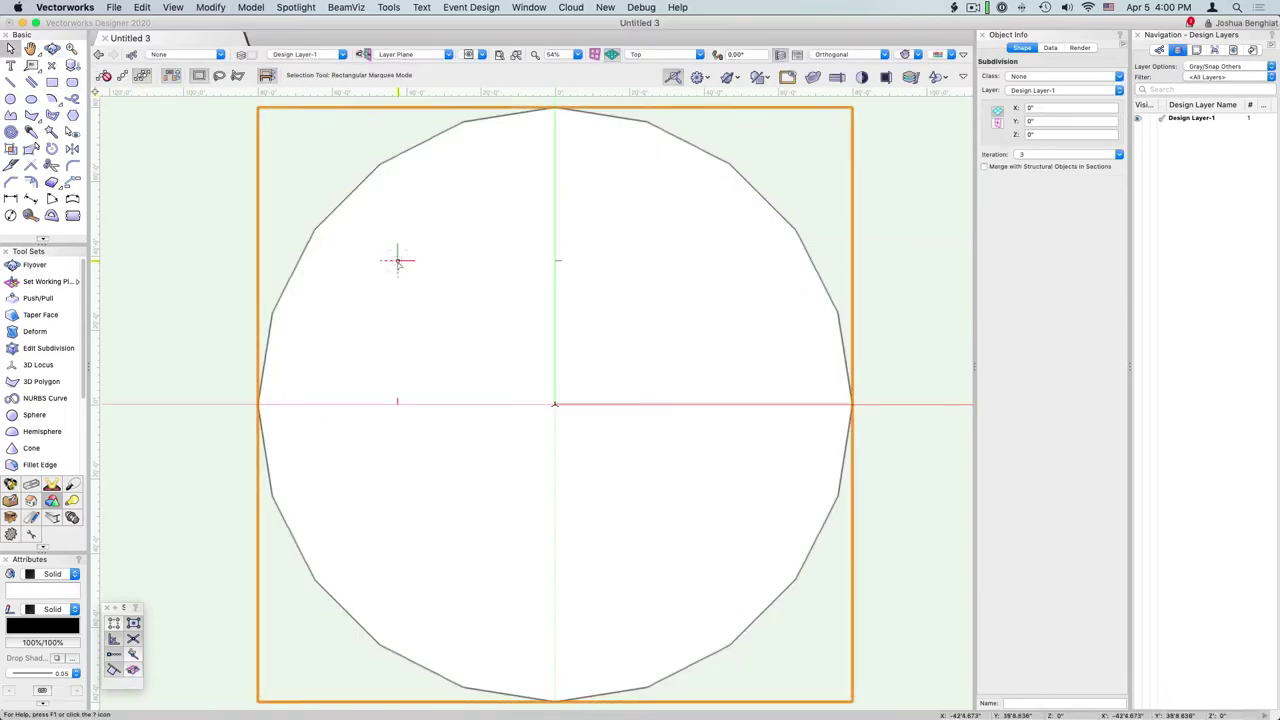
Step: Edit the subdivision cage and split its circular face inward by about 6 percent to form a narrow outer ring
{"action": "double_click", "coordinate": [398, 261]}
{"action": "left_click", "coordinate": [241, 104]}
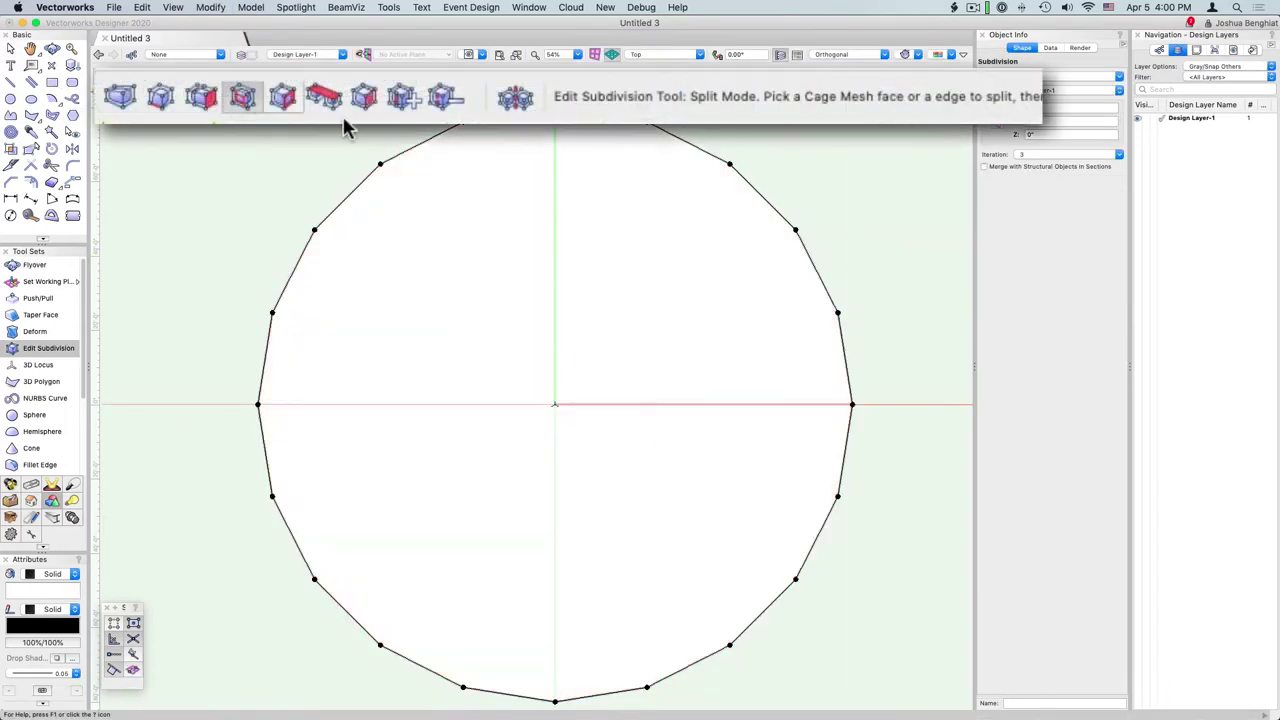
{"action": "left_click", "coordinate": [436, 220]}
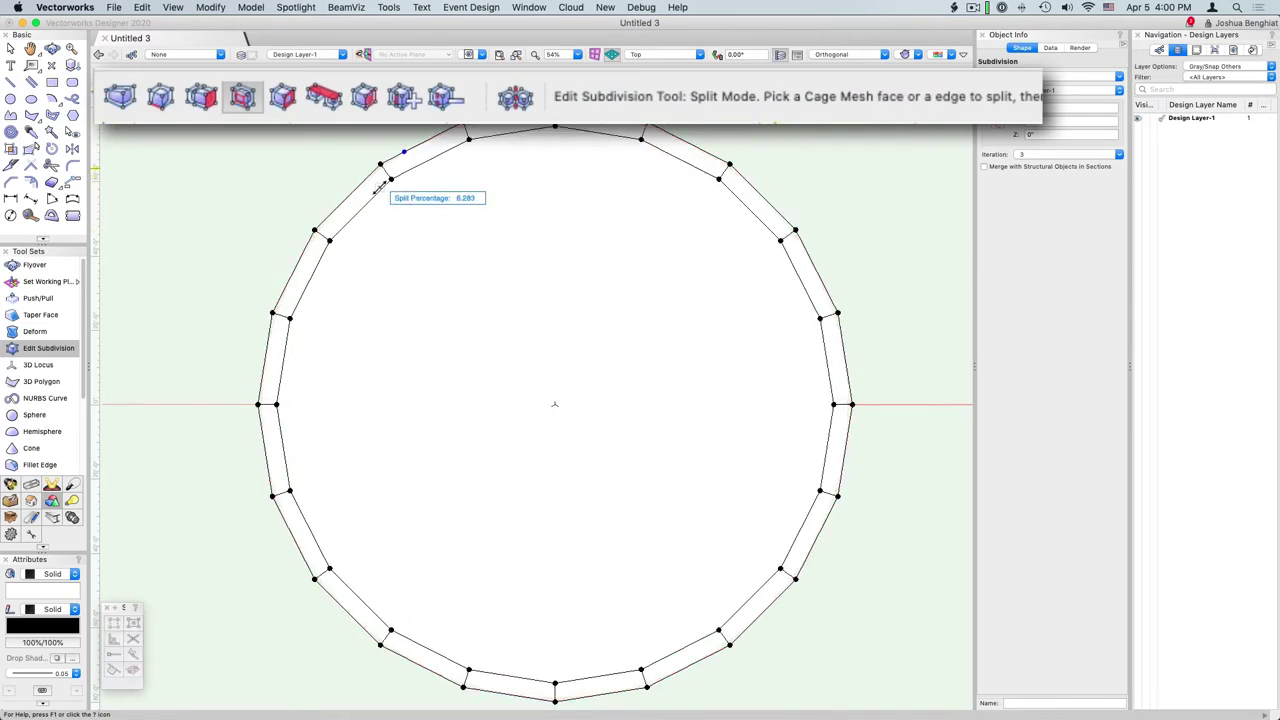
{"action": "left_click", "coordinate": [379, 190]}
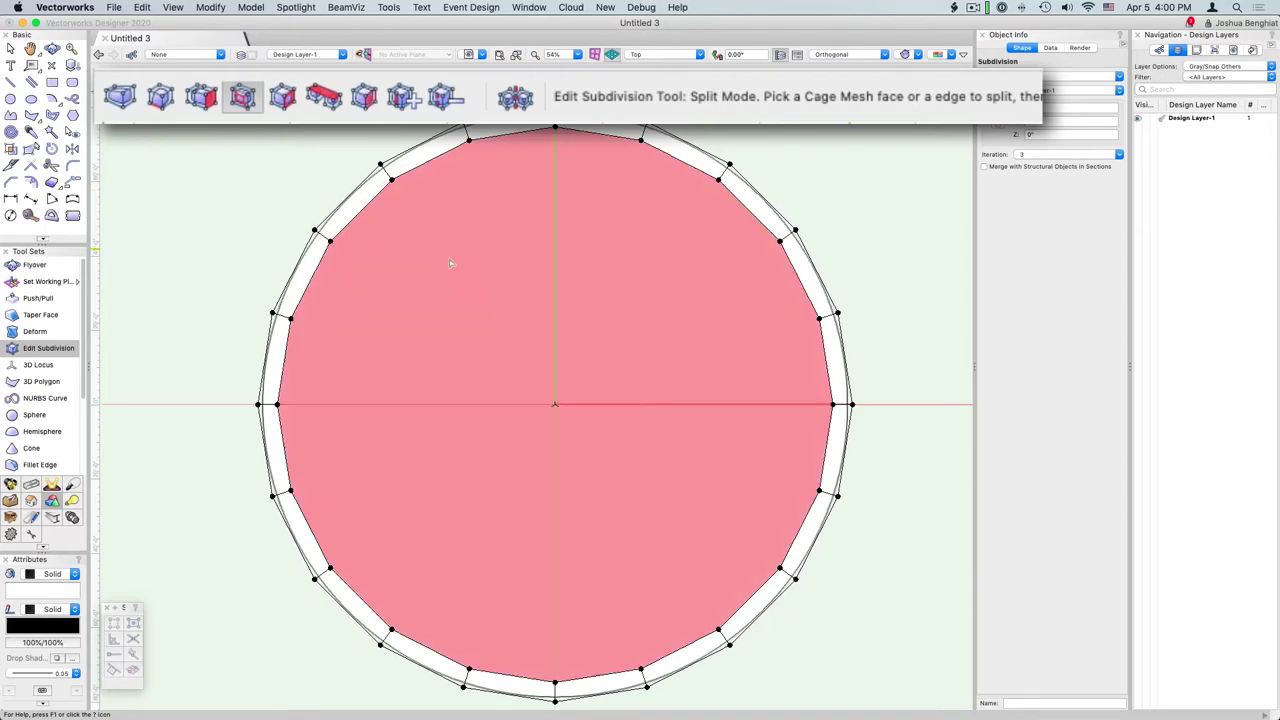
Step: In a right isometric view, raise the inner circular cage face vertically by 8 feet
{"action": "key", "text": "3"}
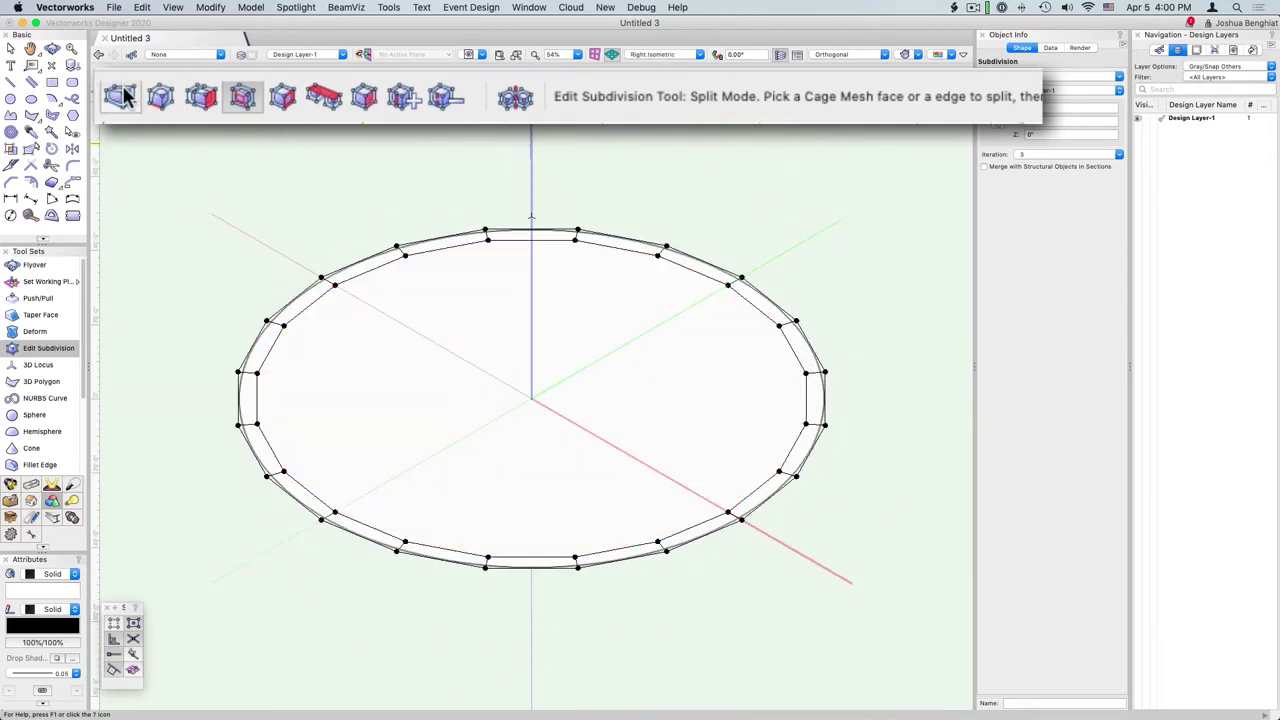
{"action": "left_click", "coordinate": [121, 95]}
{"action": "left_click", "coordinate": [459, 361]}
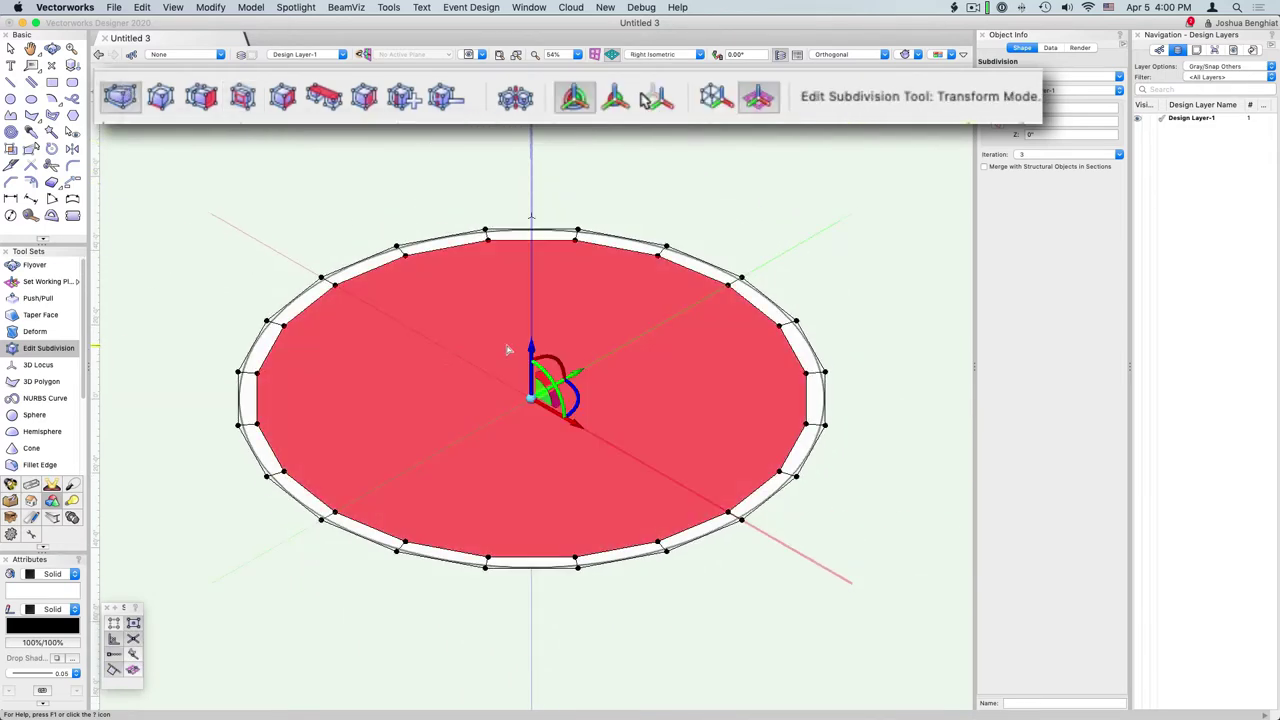
{"action": "left_click_drag", "start_coordinate": [531, 352], "coordinate": [533, 305]}
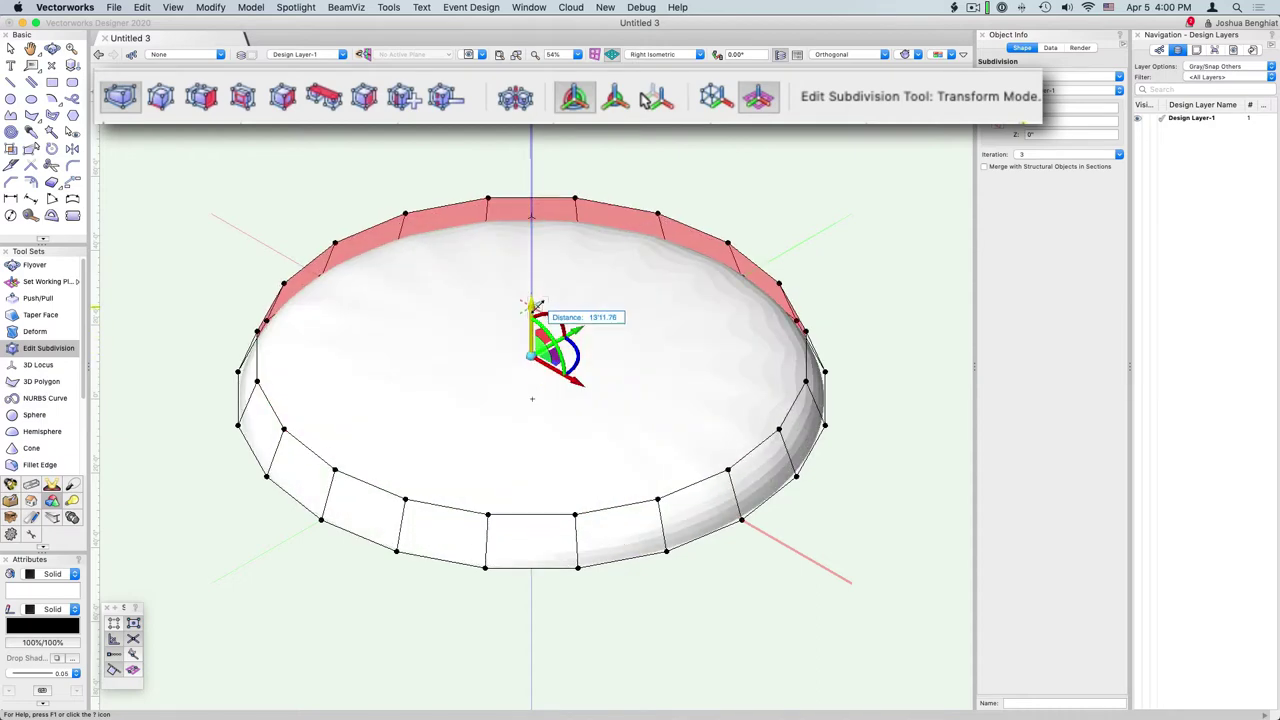
{"action": "key", "text": "Tab"}
{"action": "type", "text": "8"}
{"action": "key", "text": "Return"}
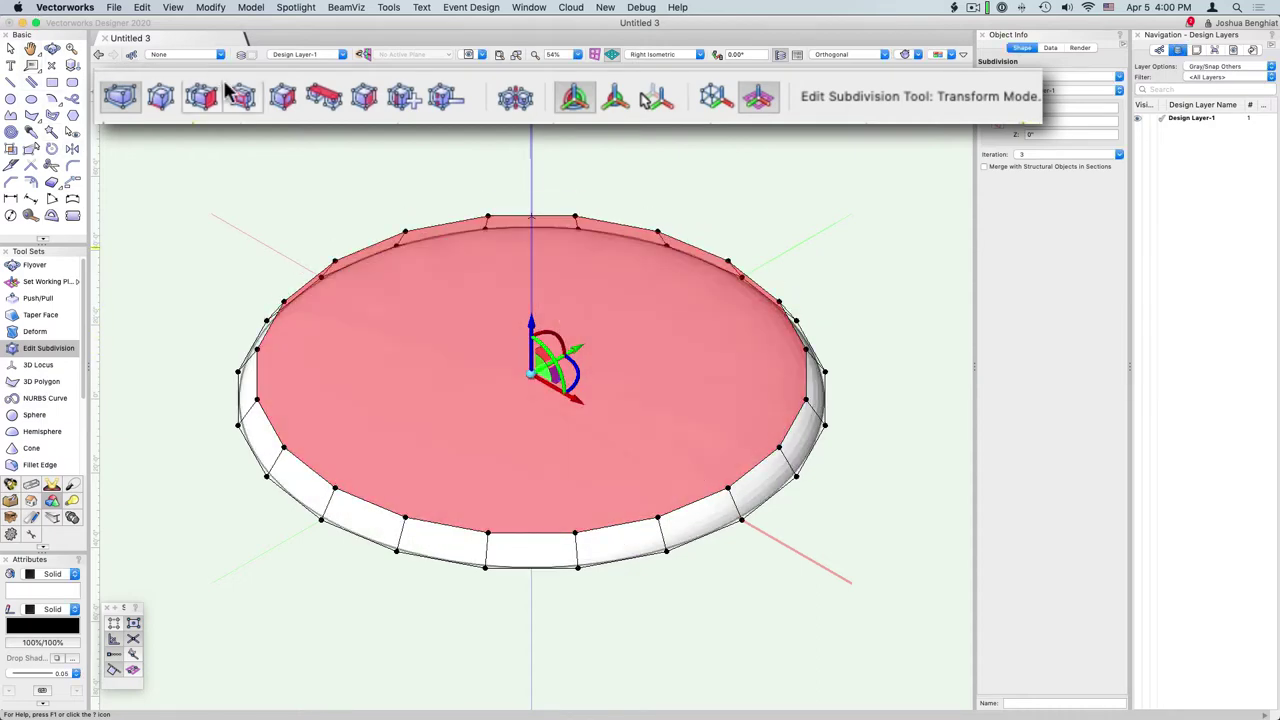
Step: Split the raised top face inward by about 6 percent and move the new inner face upward, adjusting its height in front view
{"action": "left_click", "coordinate": [238, 95]}
{"action": "scroll", "coordinate": [320, 551], "scroll_direction": "up", "scroll_amount": 1}
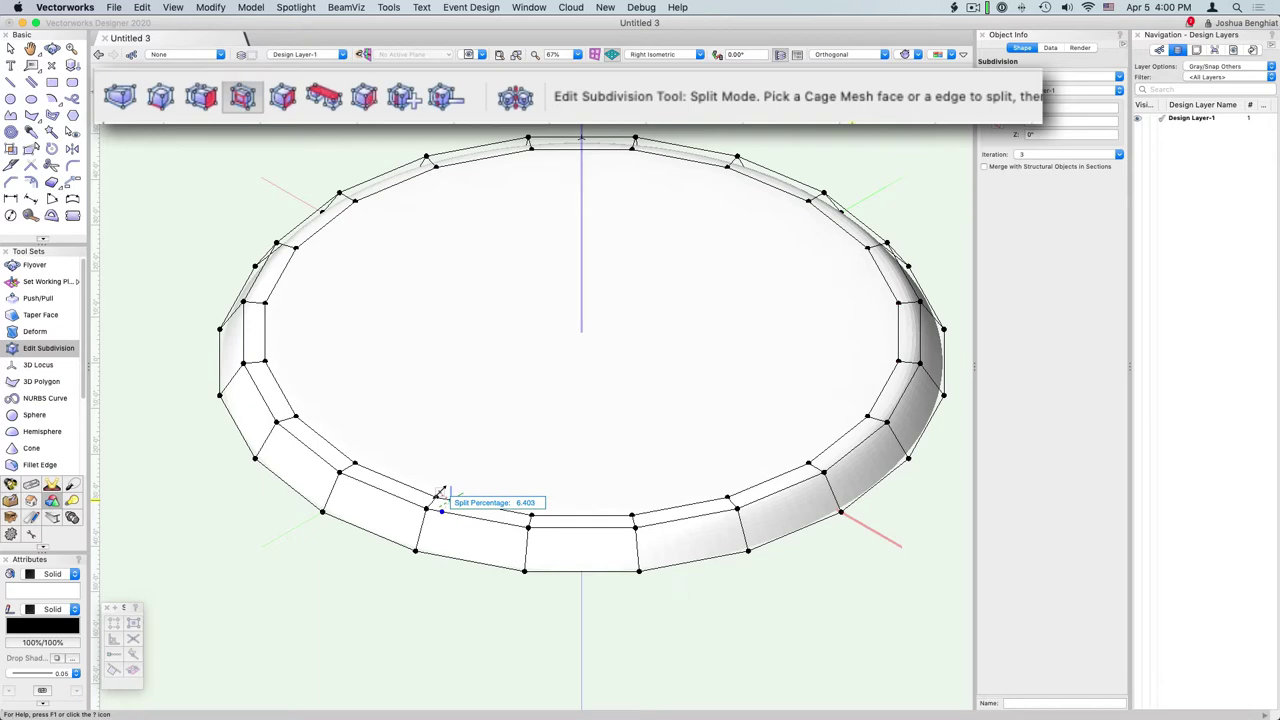
{"action": "left_click", "coordinate": [117, 94]}
{"action": "left_click", "coordinate": [548, 341]}
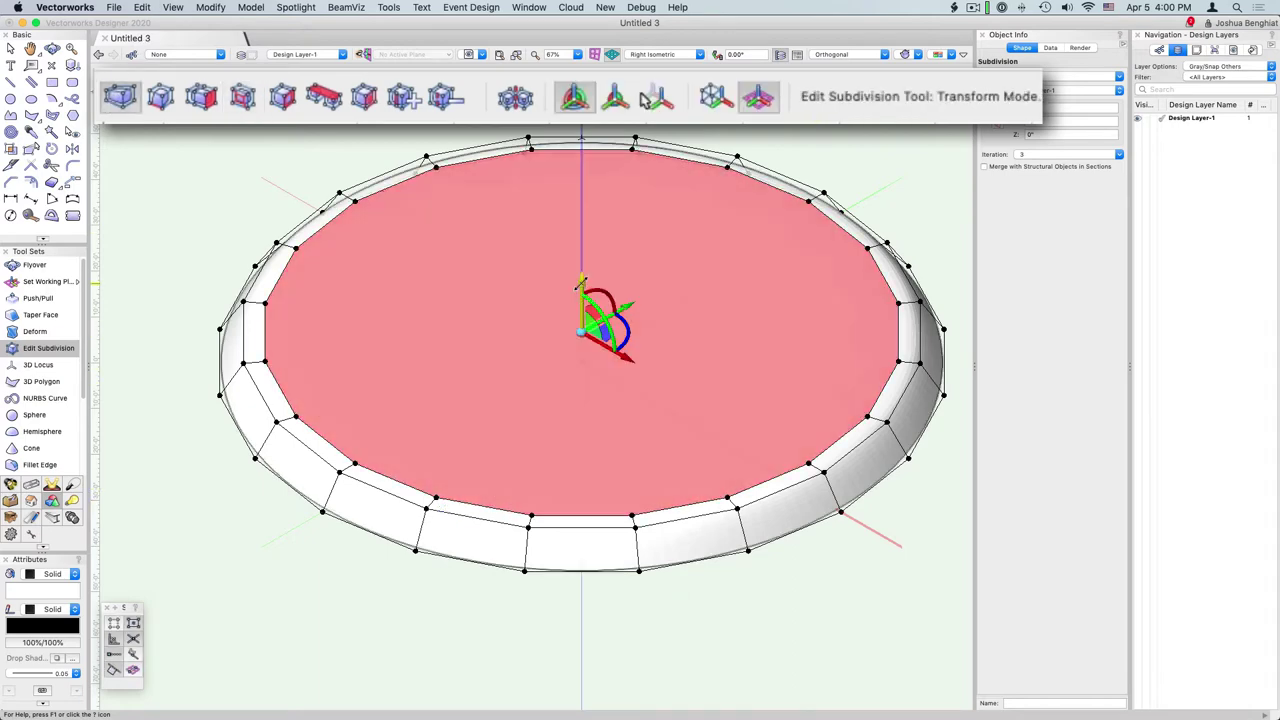
{"action": "left_click", "coordinate": [580, 284]}
{"action": "key", "text": "KP_2"}
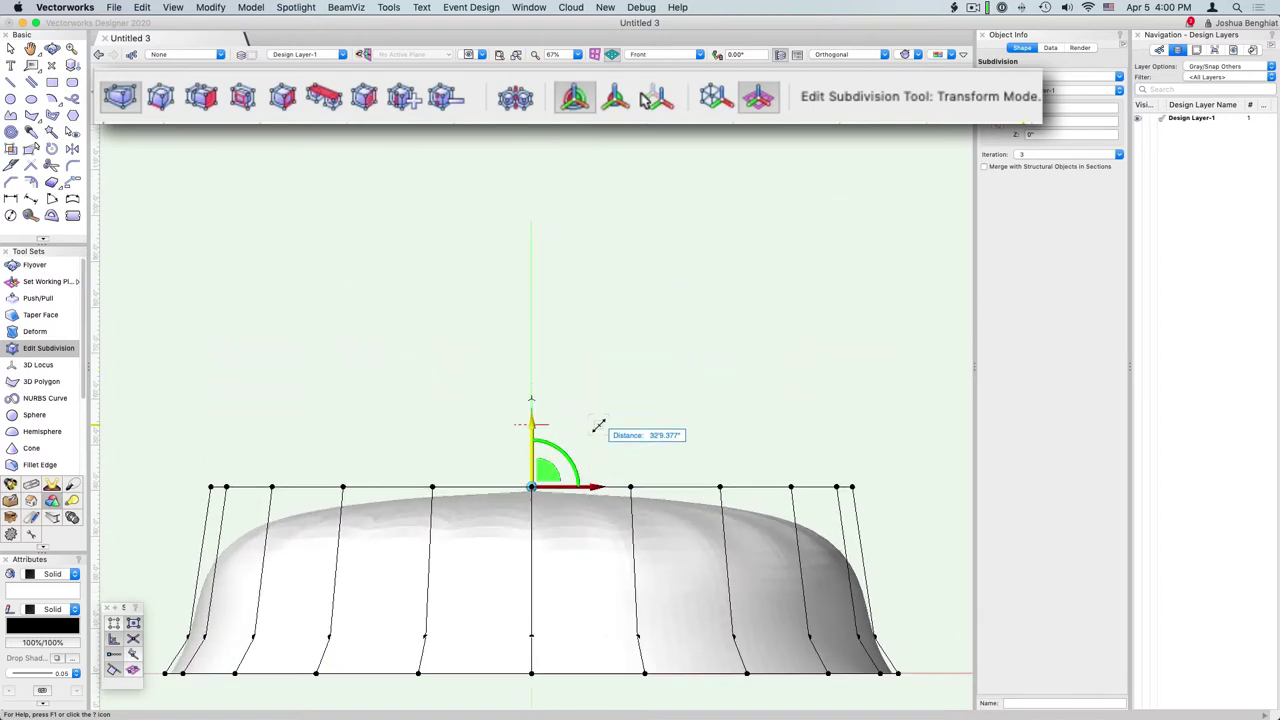
{"action": "left_click_drag", "start_coordinate": [598, 427], "coordinate": [618, 560]}
{"action": "key", "text": "KP_3"}
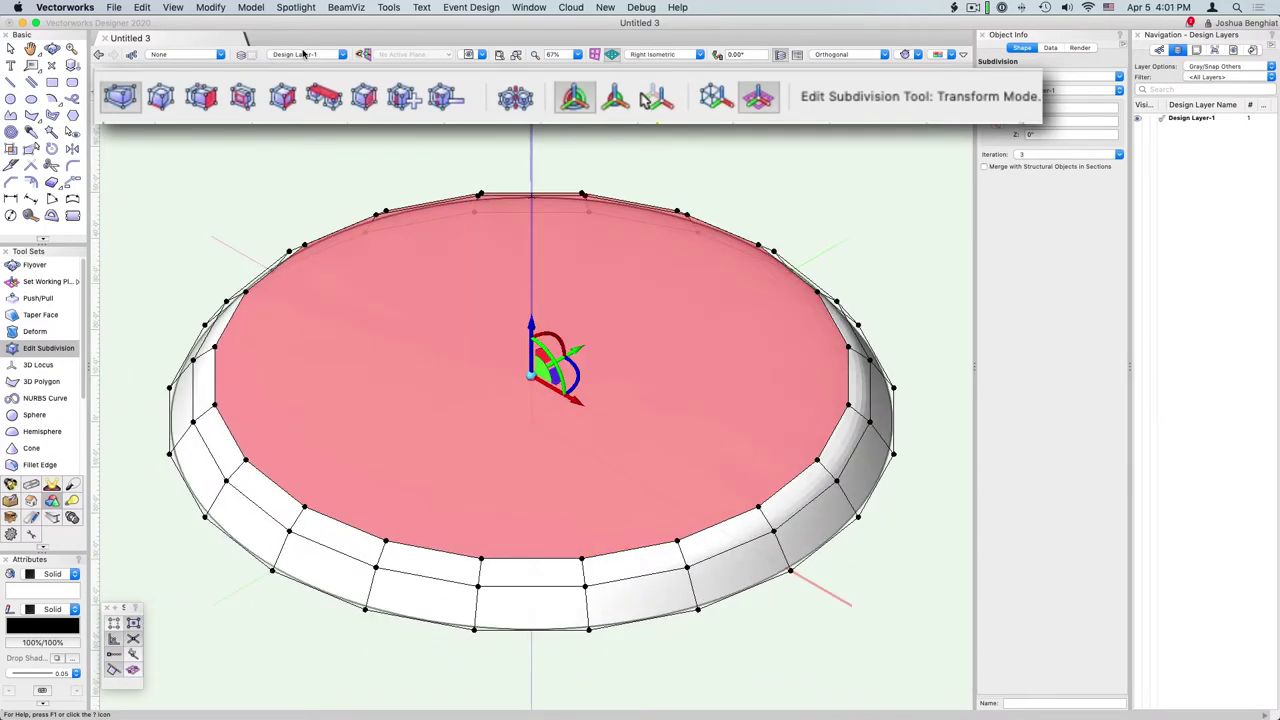
Step: In top view, add four cage edges joining the inner face's quadrant vertices into a diamond
{"action": "key", "text": "KP_5"}
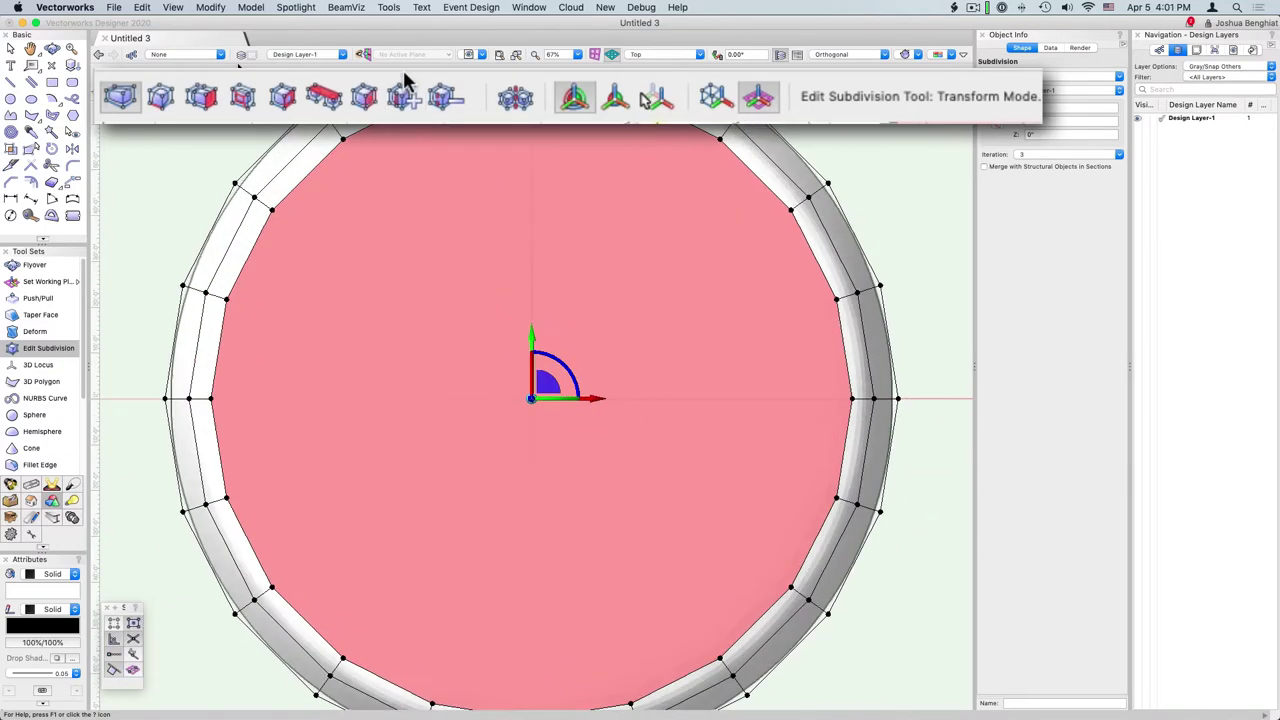
{"action": "left_click", "coordinate": [401, 104]}
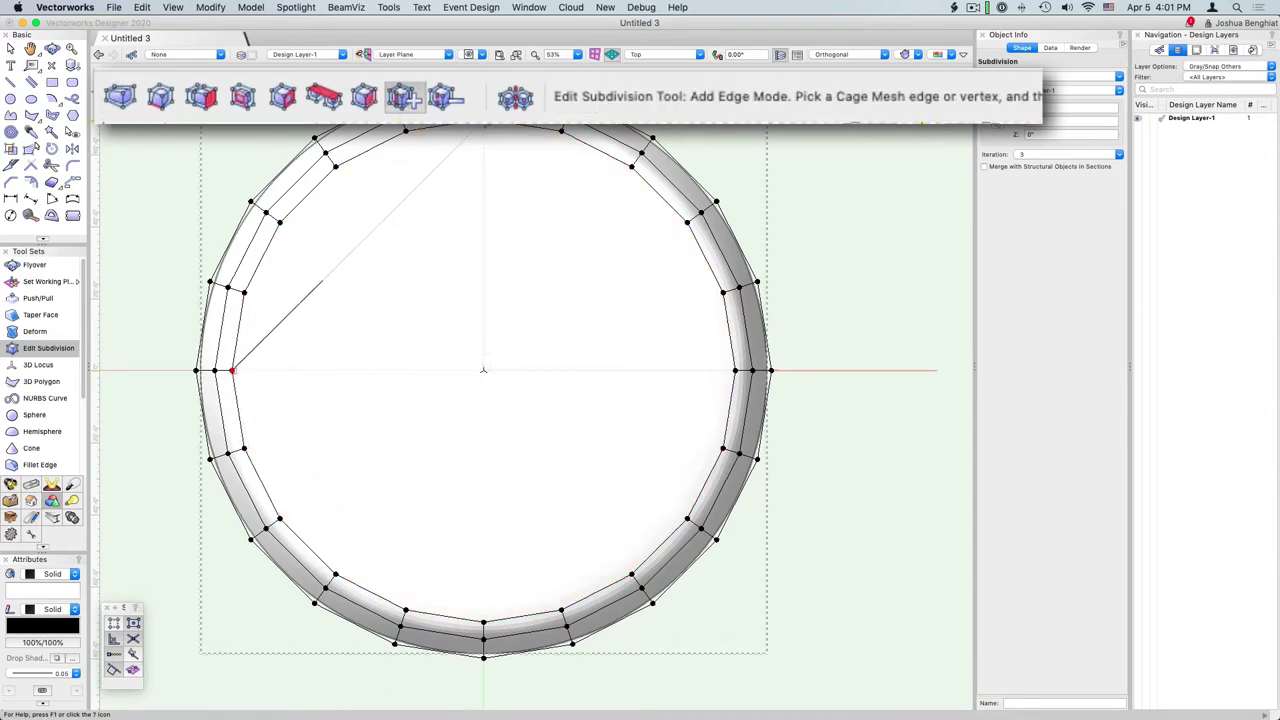
{"action": "left_click", "coordinate": [483, 127]}
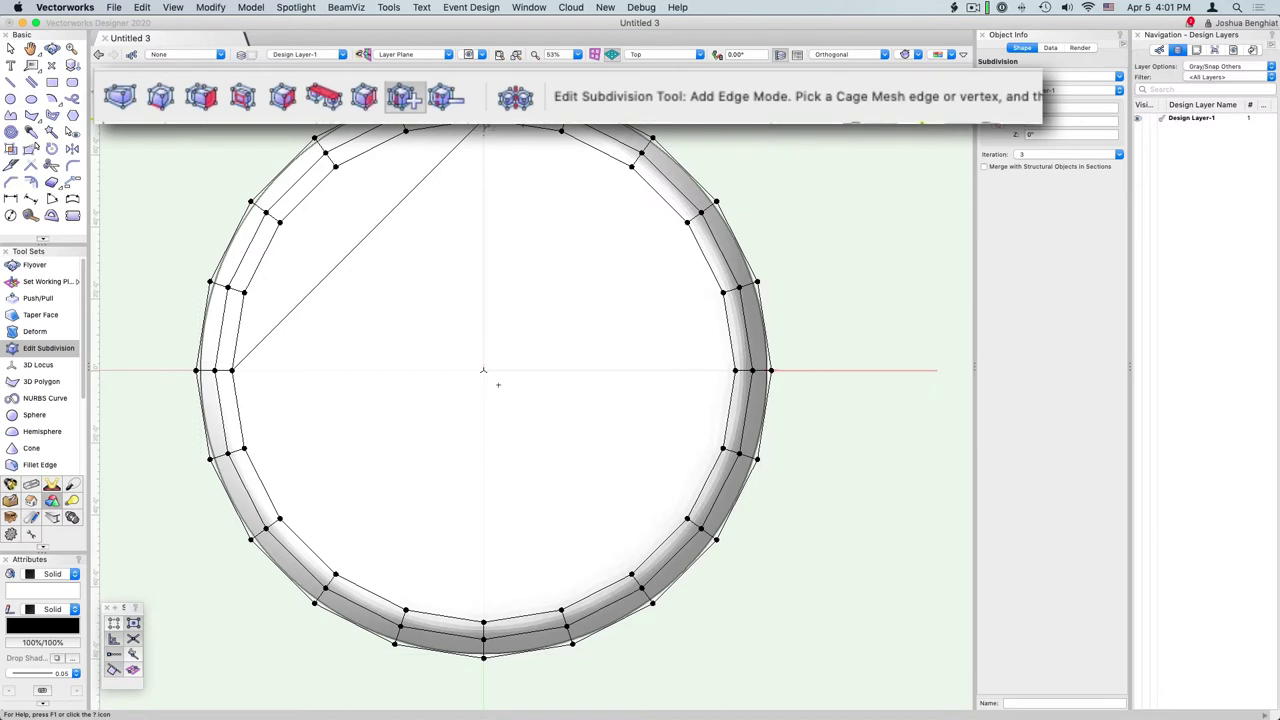
{"action": "left_click", "coordinate": [736, 371]}
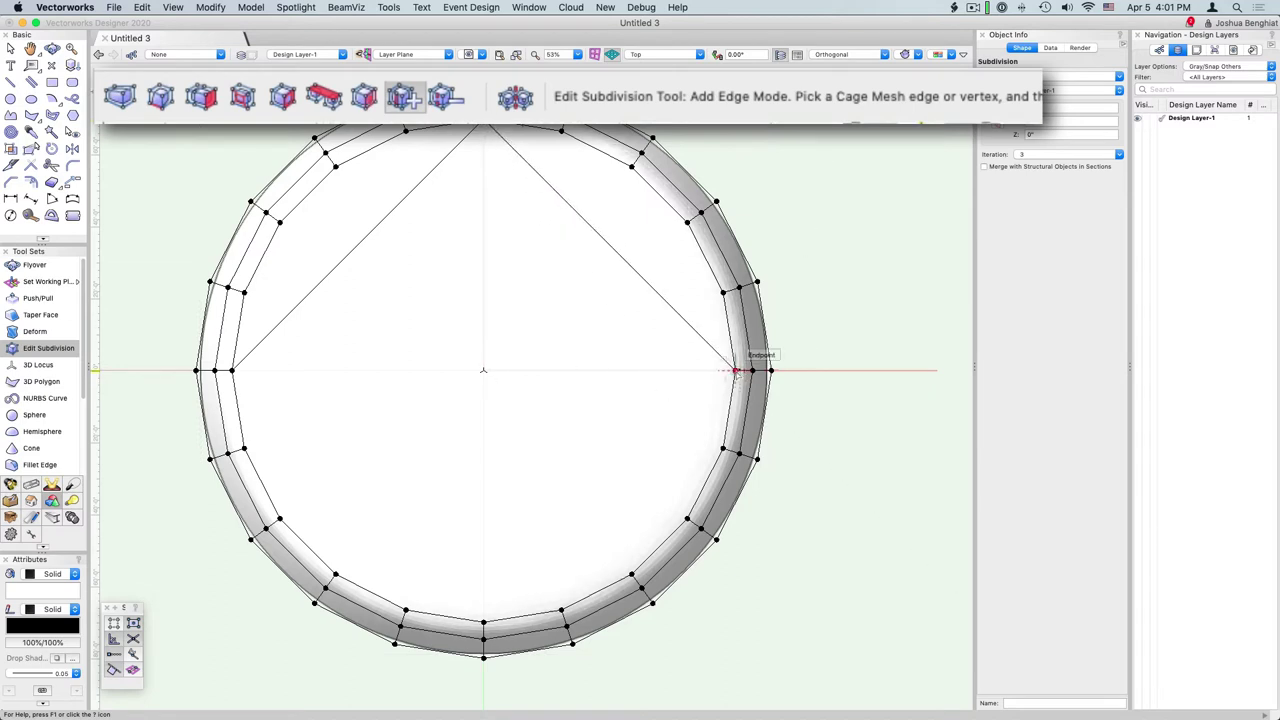
{"action": "left_click", "coordinate": [483, 622]}
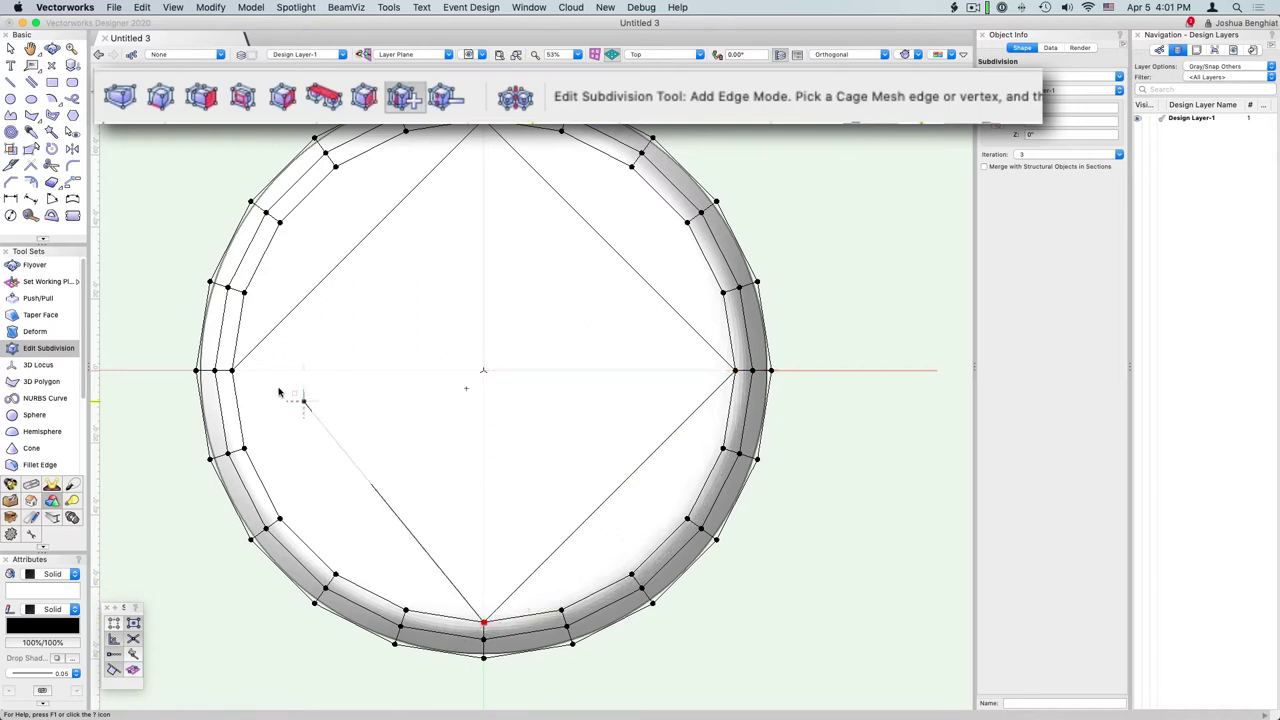
{"action": "left_click", "coordinate": [232, 370]}
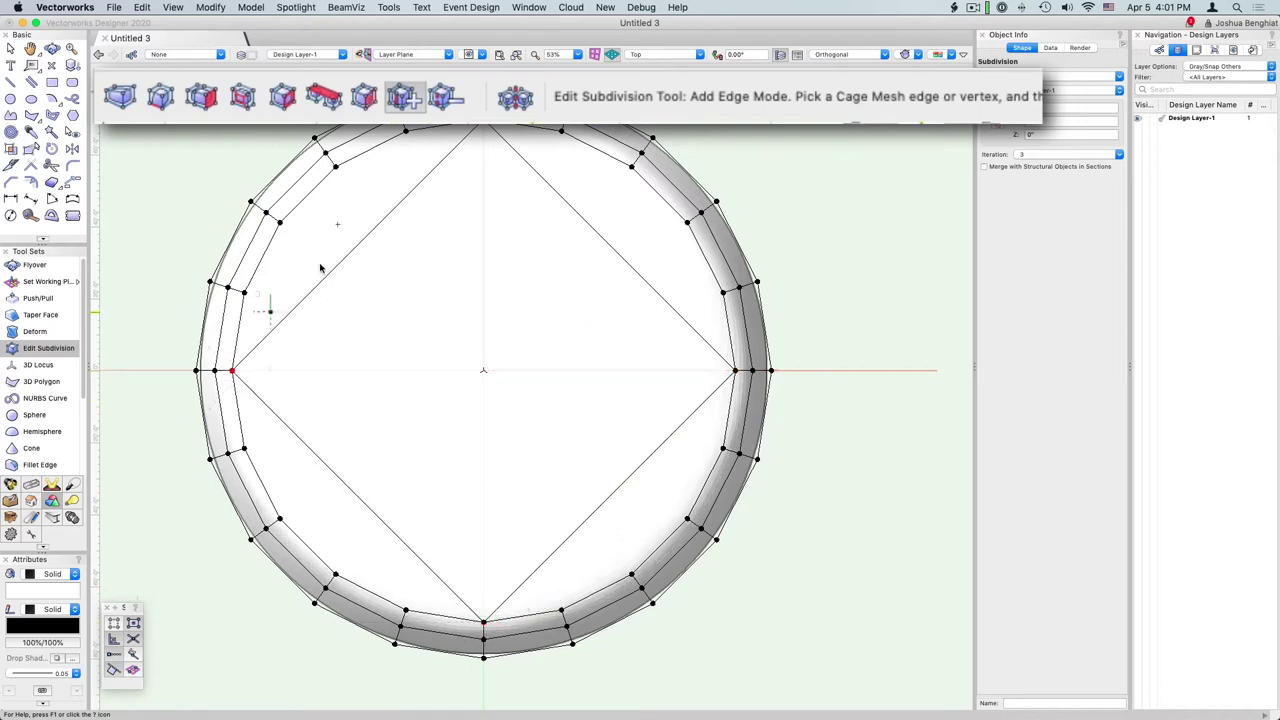
Step: Add crossing cage edges between the midpoints of opposite diamond sides, meeting at the centre, to divide the diamond into four faces
{"action": "left_click", "coordinate": [358, 244]}
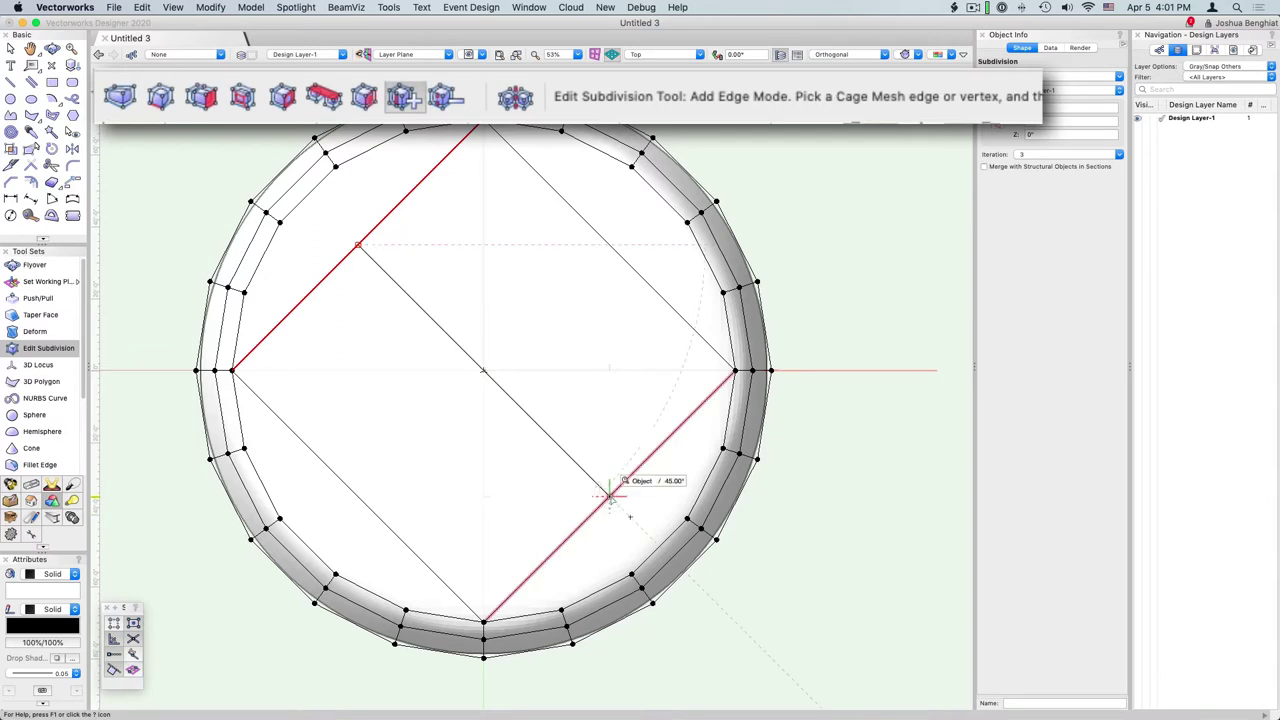
{"action": "left_click", "coordinate": [608, 497]}
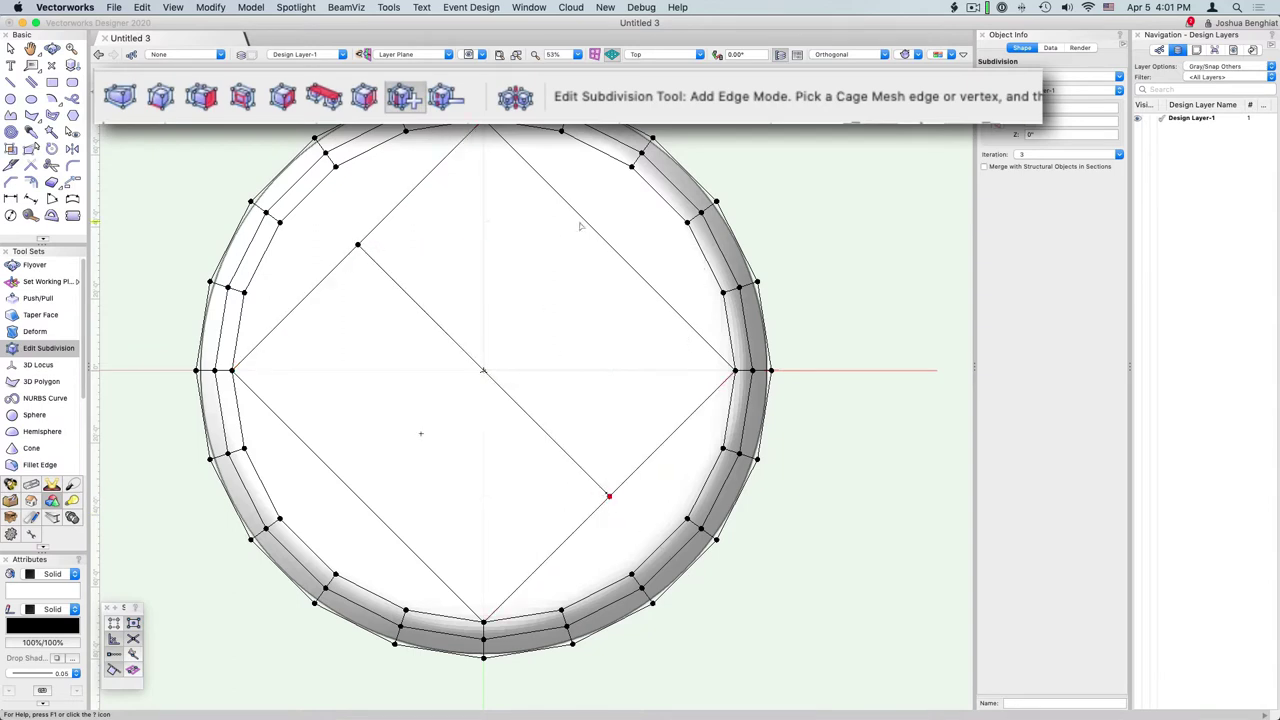
{"action": "left_click", "coordinate": [608, 244]}
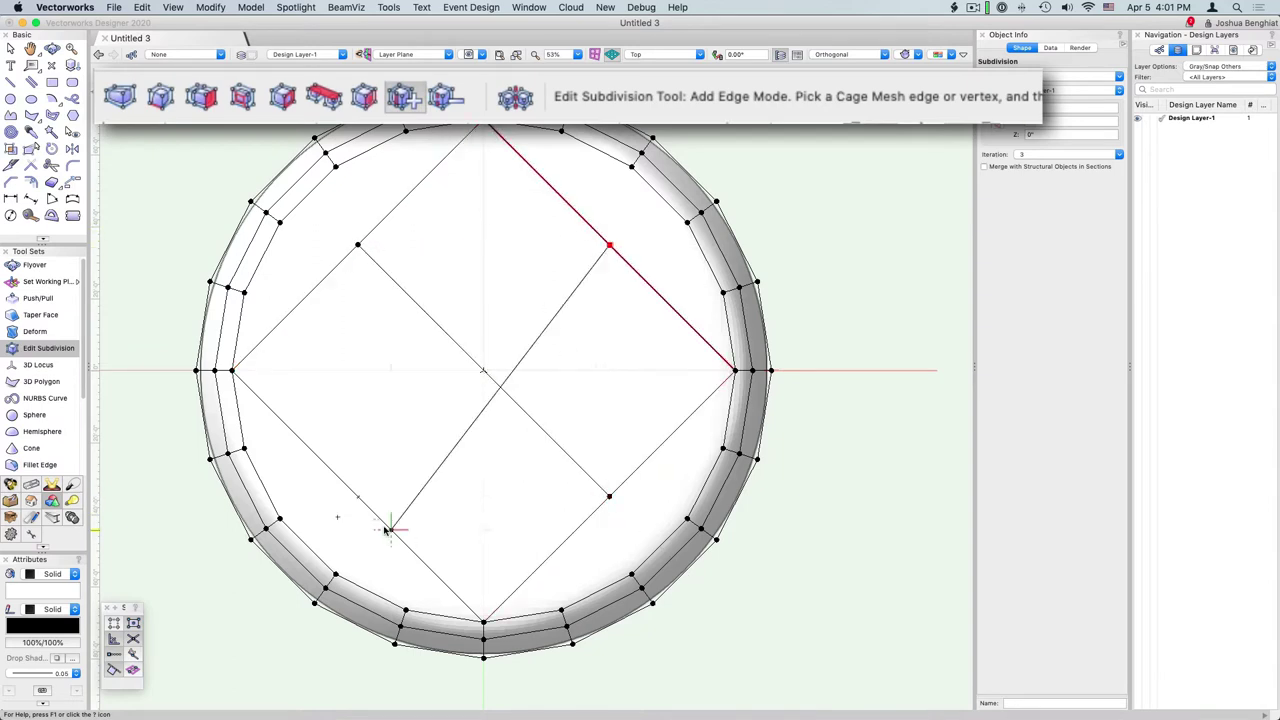
{"action": "left_click", "coordinate": [483, 372]}
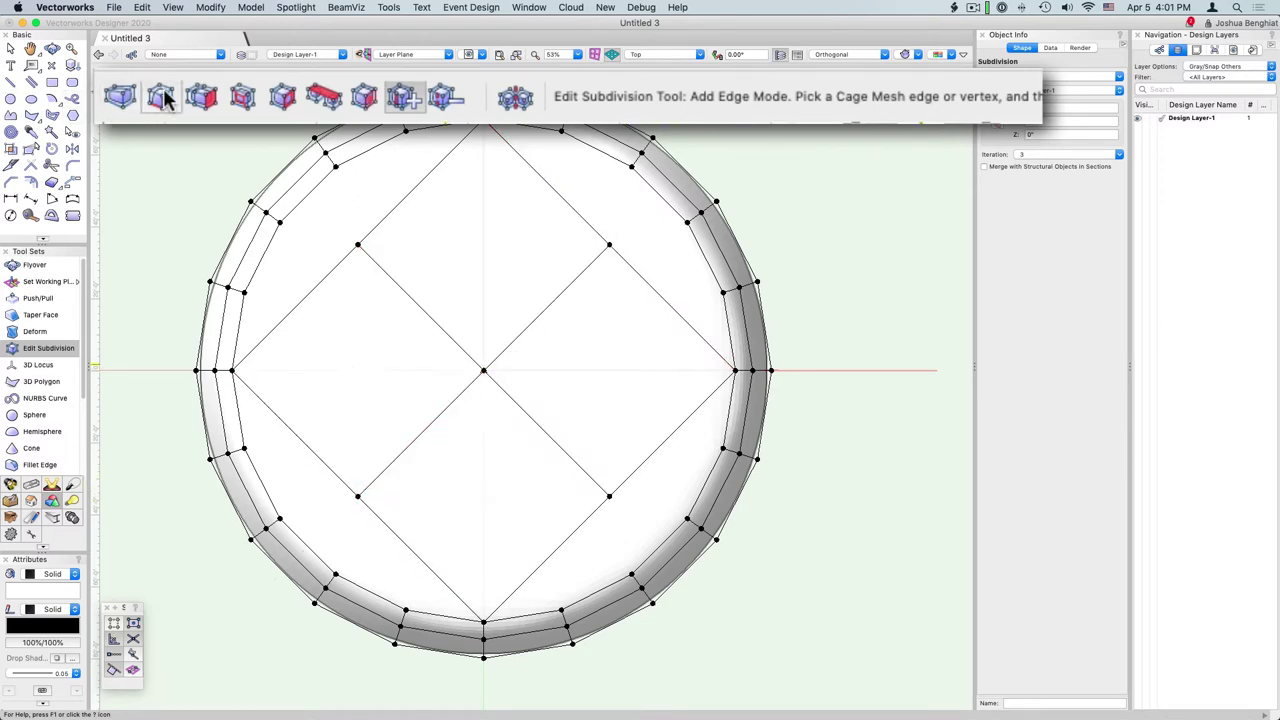
Step: Split the upper quarter face of the diamond with a split percentage of 95
{"action": "left_click", "coordinate": [242, 96]}
{"action": "left_click", "coordinate": [472, 206]}
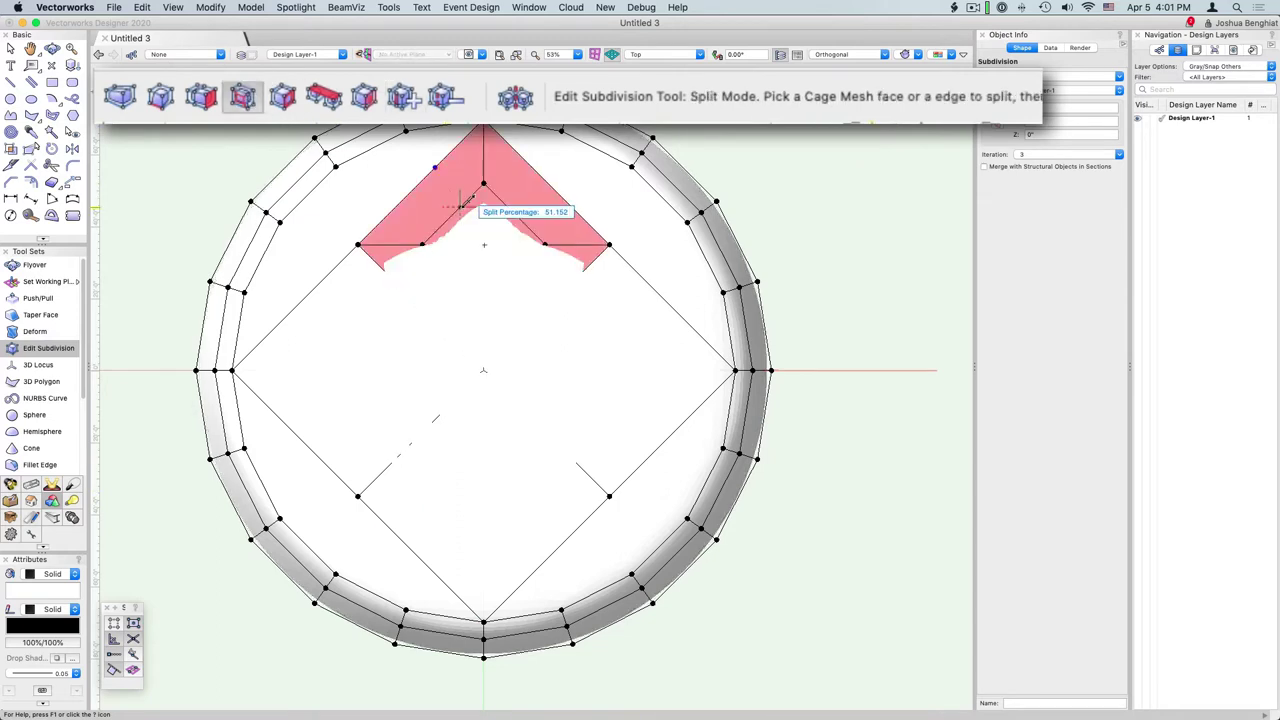
{"action": "key", "text": "Tab"}
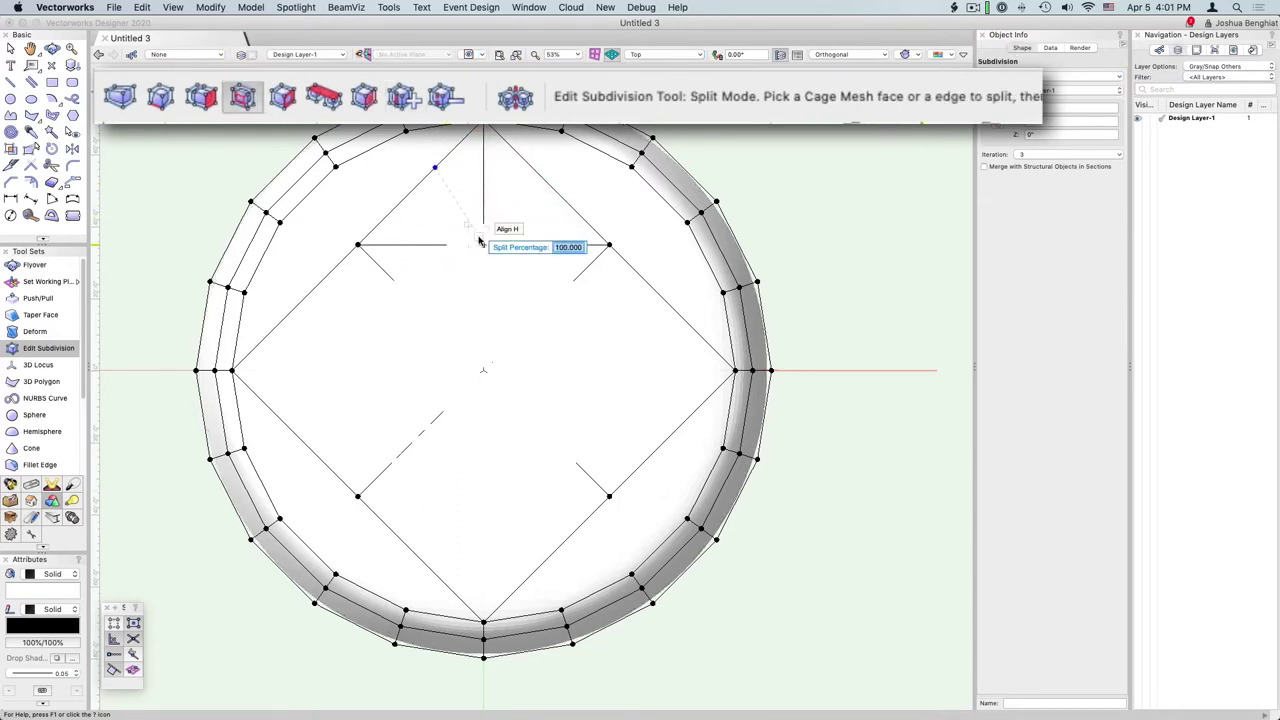
{"action": "type", "text": "95"}
{"action": "key", "text": "Return"}
{"action": "scroll", "coordinate": [483, 244], "scroll_direction": "up", "scroll_amount": 2}
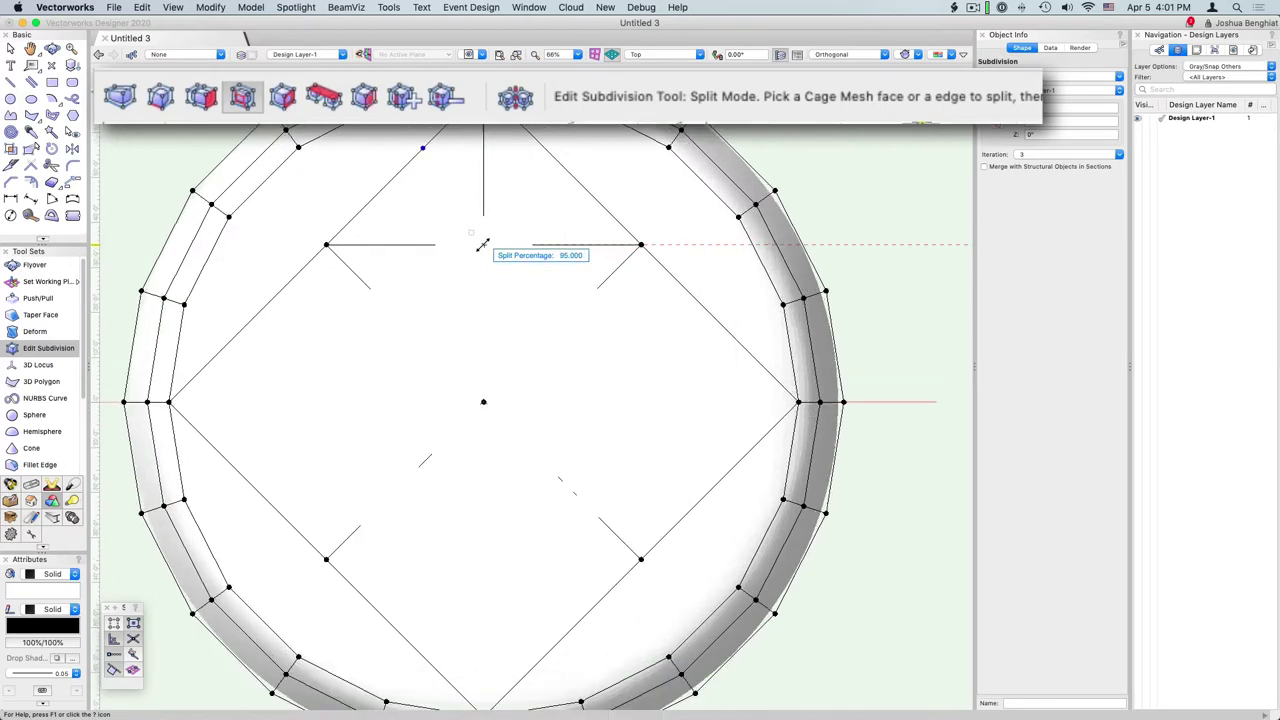
{"action": "left_click", "coordinate": [486, 246]}
Step: Split the right-hand quarter face of the diamond with a split percentage of 95
{"action": "left_click", "coordinate": [656, 449]}
{"action": "key", "text": "Tab"}
{"action": "type", "text": "95"}
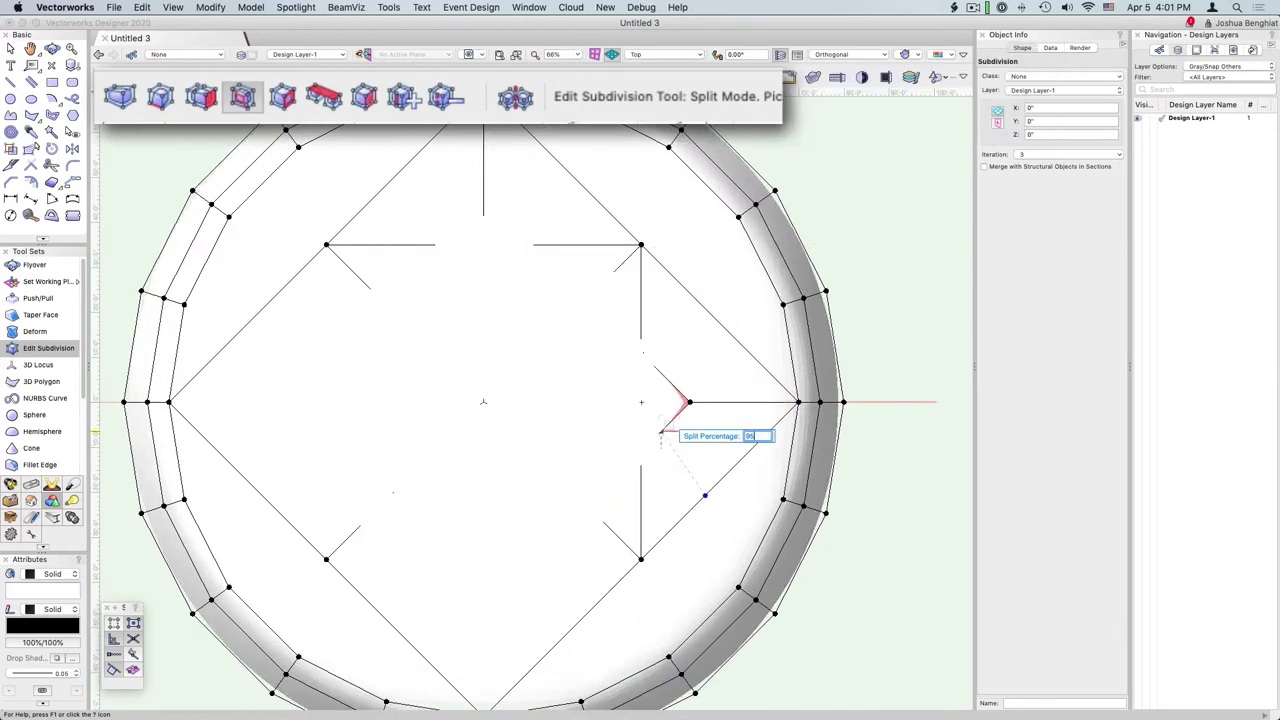
{"action": "key", "text": "Return"}
{"action": "left_click", "coordinate": [669, 430]}
Step: Split the diamond's lower and left-hand quarter faces with the same 95 split percentage
{"action": "left_click", "coordinate": [541, 566]}
{"action": "key", "text": "Tab"}
{"action": "key", "text": "Return"}
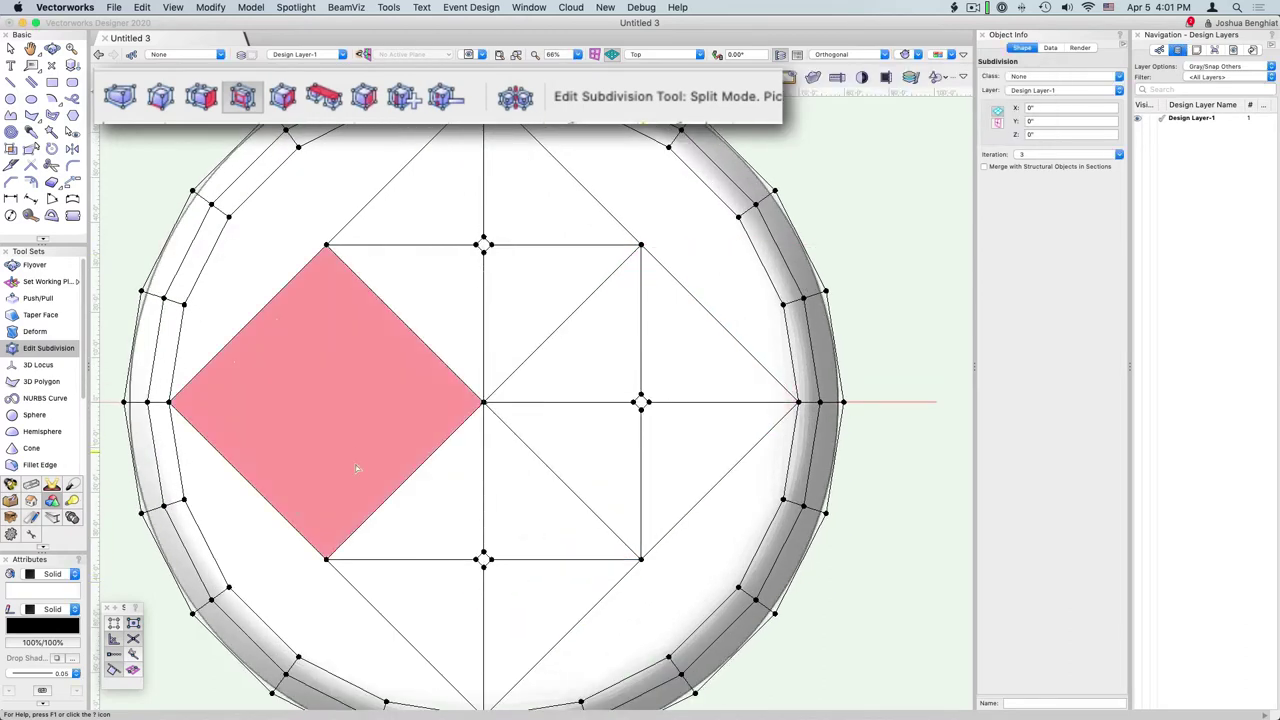
{"action": "left_click", "coordinate": [365, 450]}
{"action": "key", "text": "Tab"}
{"action": "key", "text": "Return"}
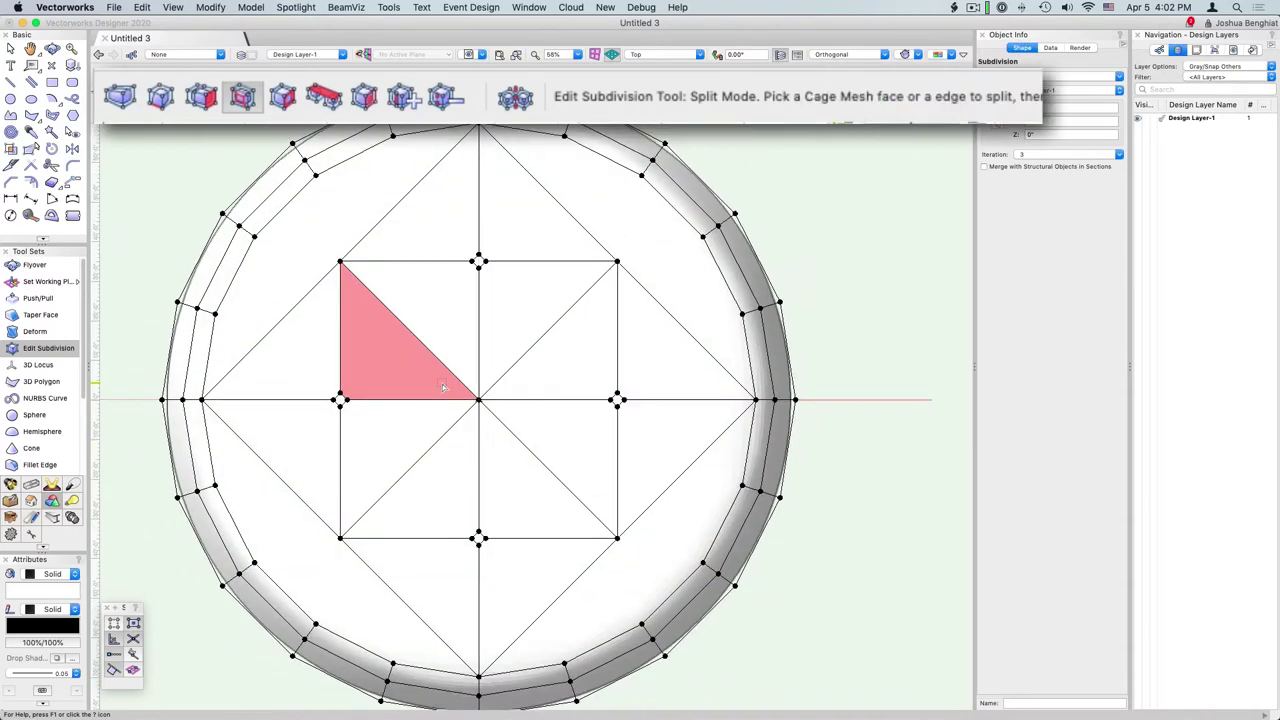
Step: Select the four small diamond faces in Transform mode and raise them together vertically to form four tall peaks
{"action": "scroll", "coordinate": [443, 386], "scroll_direction": "down", "scroll_amount": 2}
{"action": "left_click", "coordinate": [120, 97]}
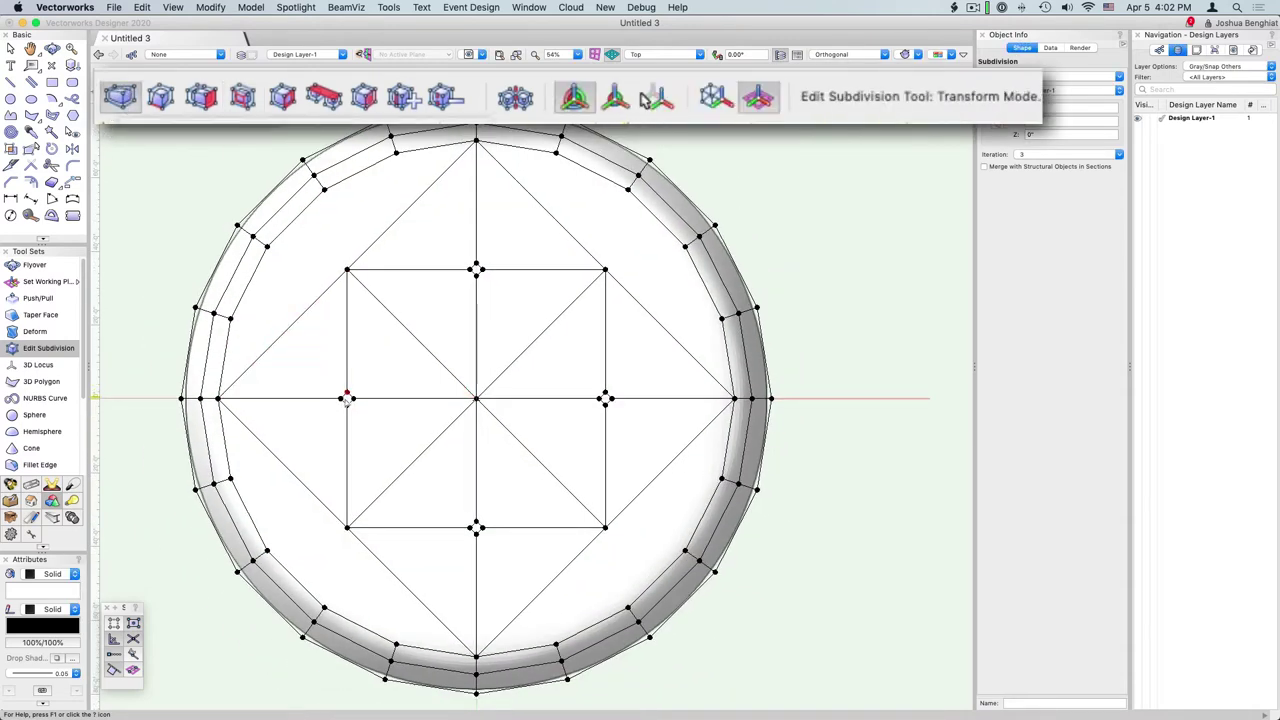
{"action": "scroll", "coordinate": [346, 399], "scroll_direction": "up", "scroll_amount": 3}
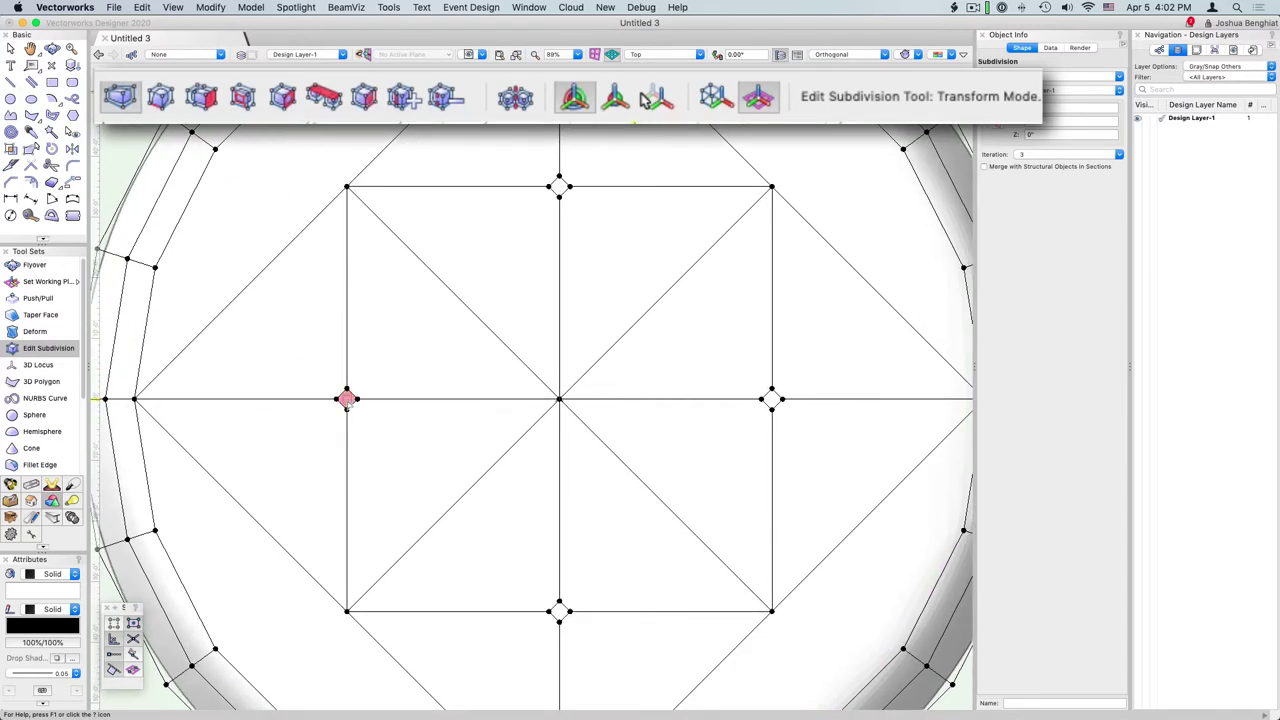
{"action": "left_click", "coordinate": [346, 399]}
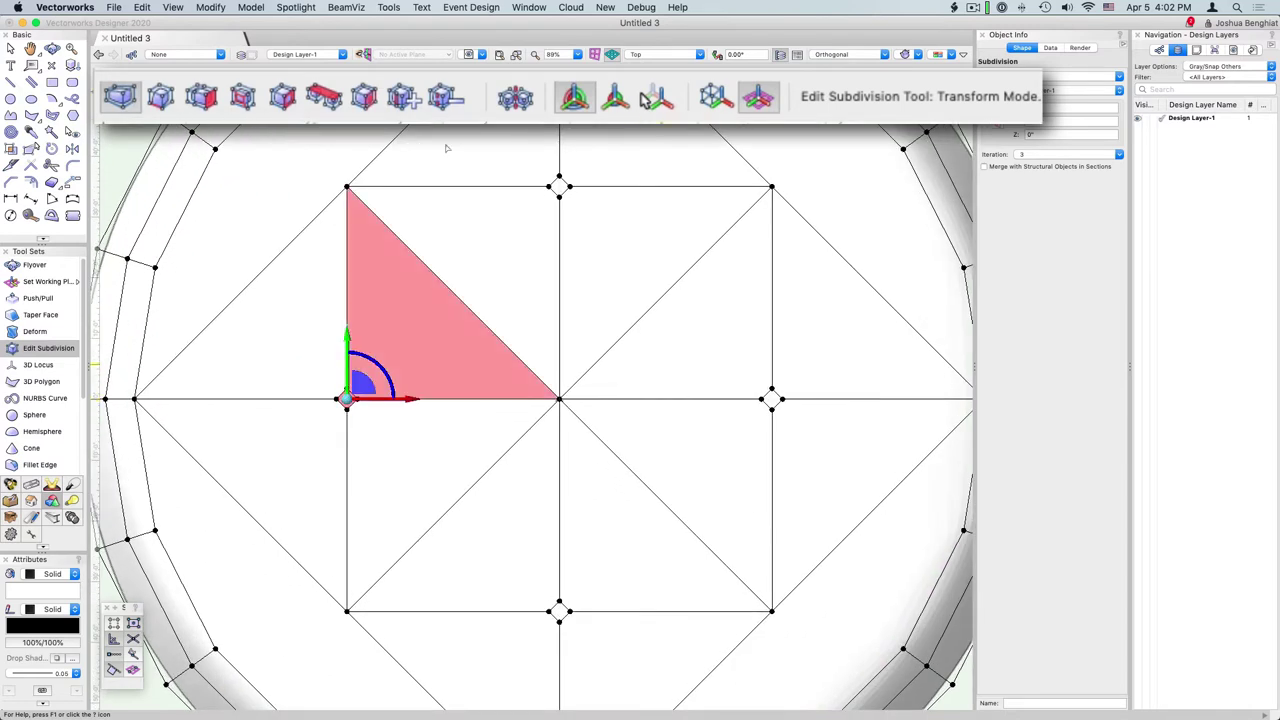
{"action": "left_click", "coordinate": [559, 187]}
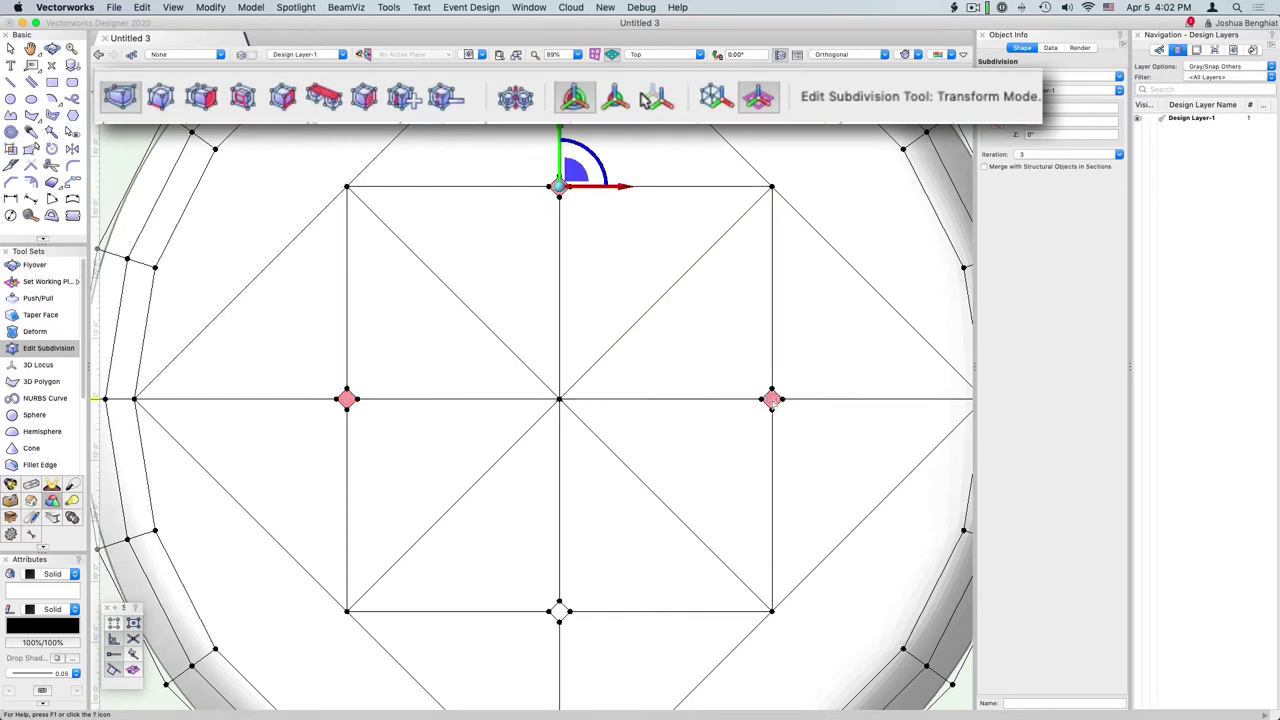
{"action": "left_click", "coordinate": [772, 400]}
{"action": "left_click", "coordinate": [559, 611]}
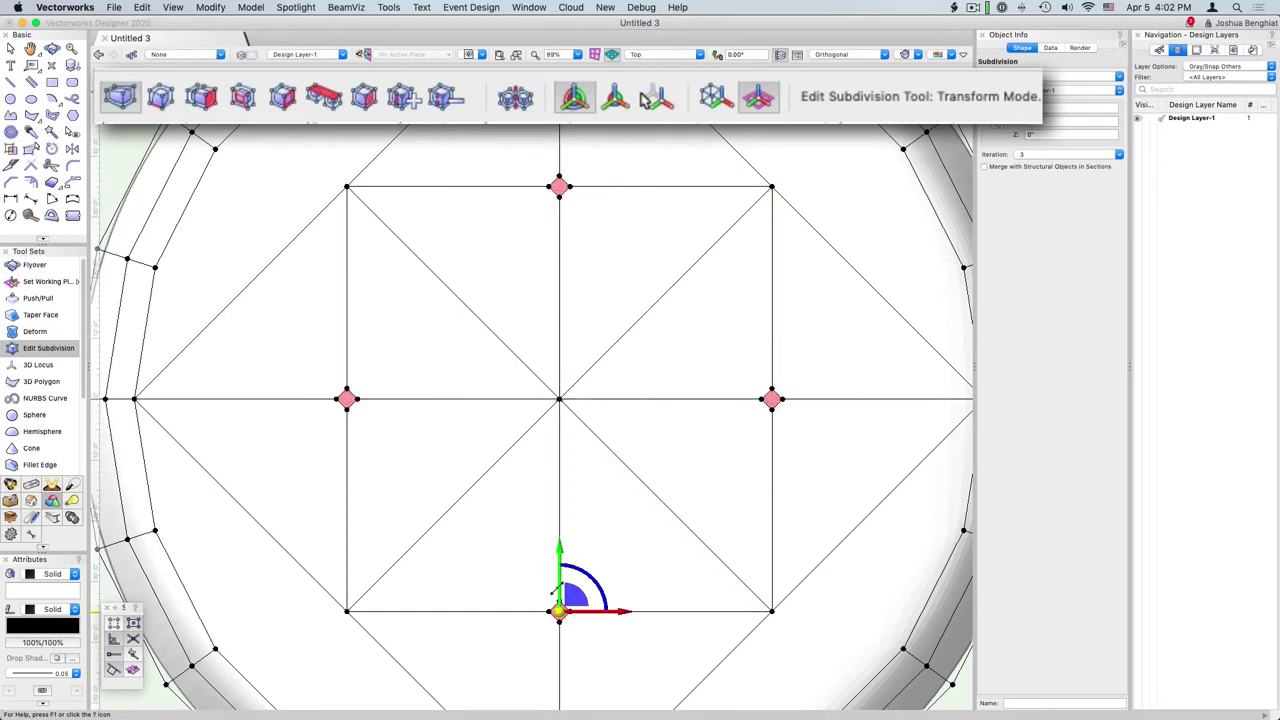
{"action": "key", "text": "2"}
{"action": "scroll", "coordinate": [532, 545], "scroll_direction": "down", "scroll_amount": 2}
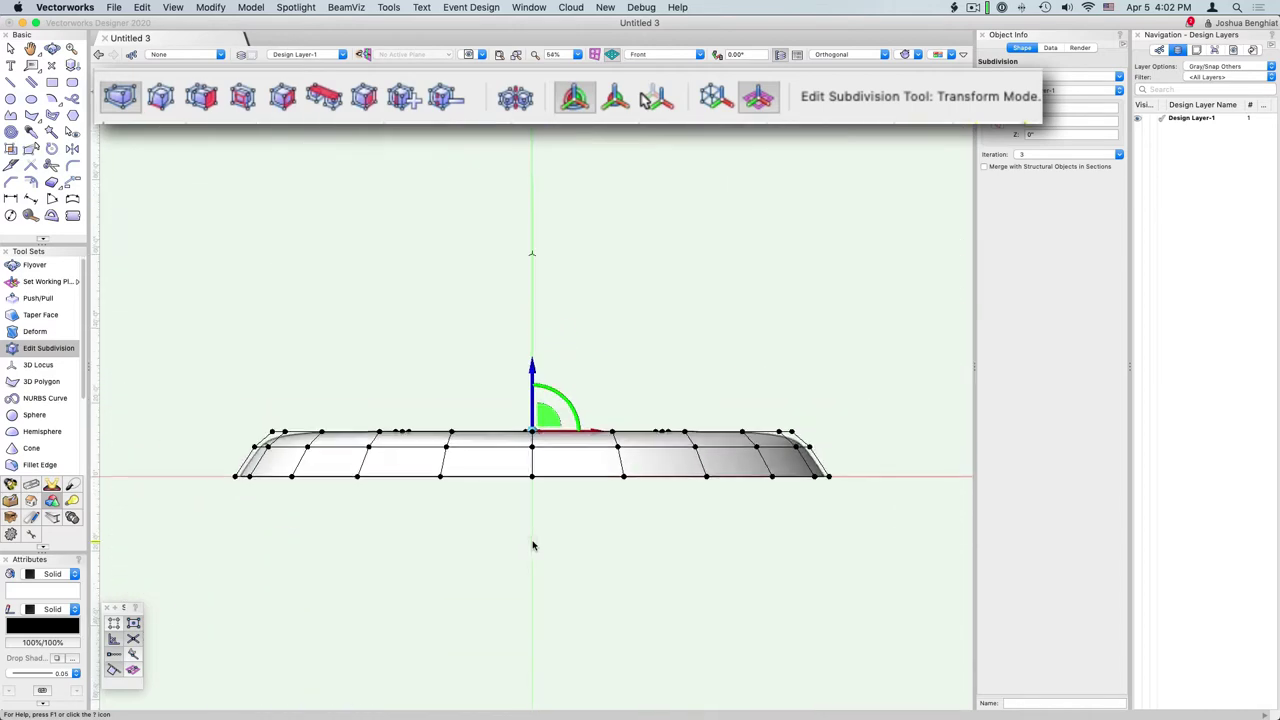
{"action": "left_click_drag", "start_coordinate": [531, 400], "coordinate": [528, 258]}
{"action": "key", "text": "3"}
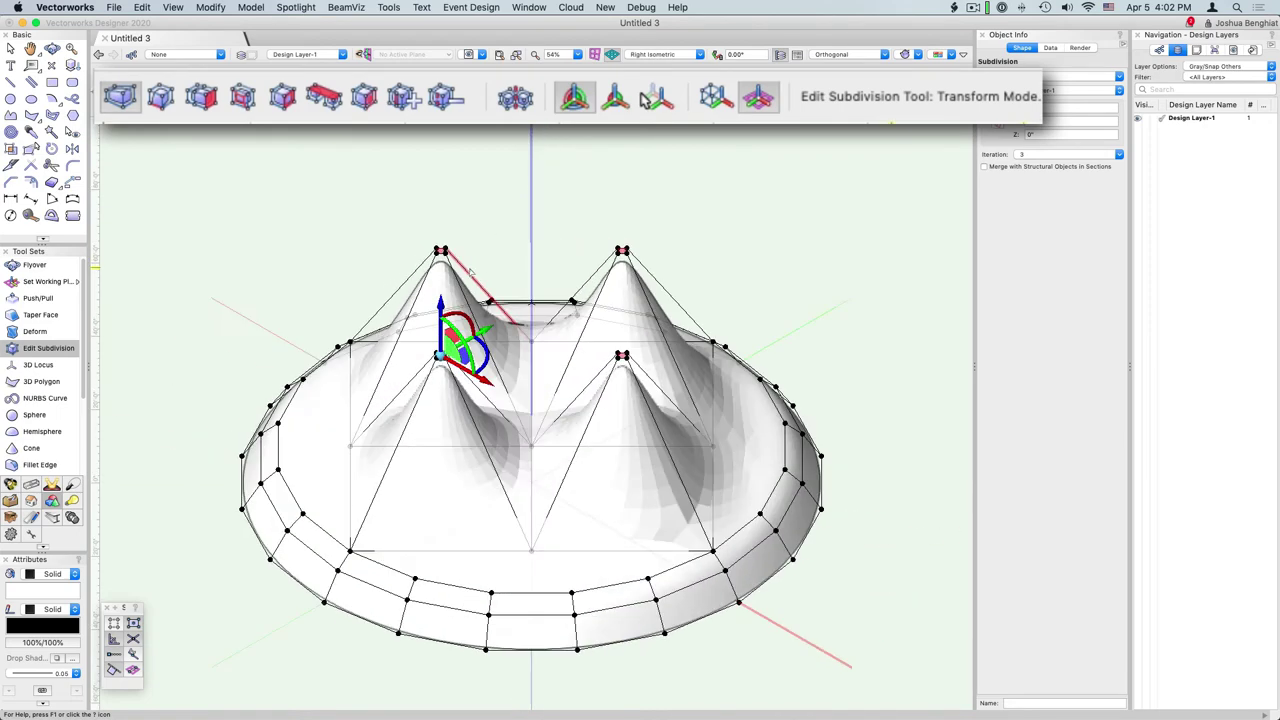
Step: Add crossing cage edges between the opposite corners of the small diamond face on the plan's upper peak
{"action": "key", "text": "5"}
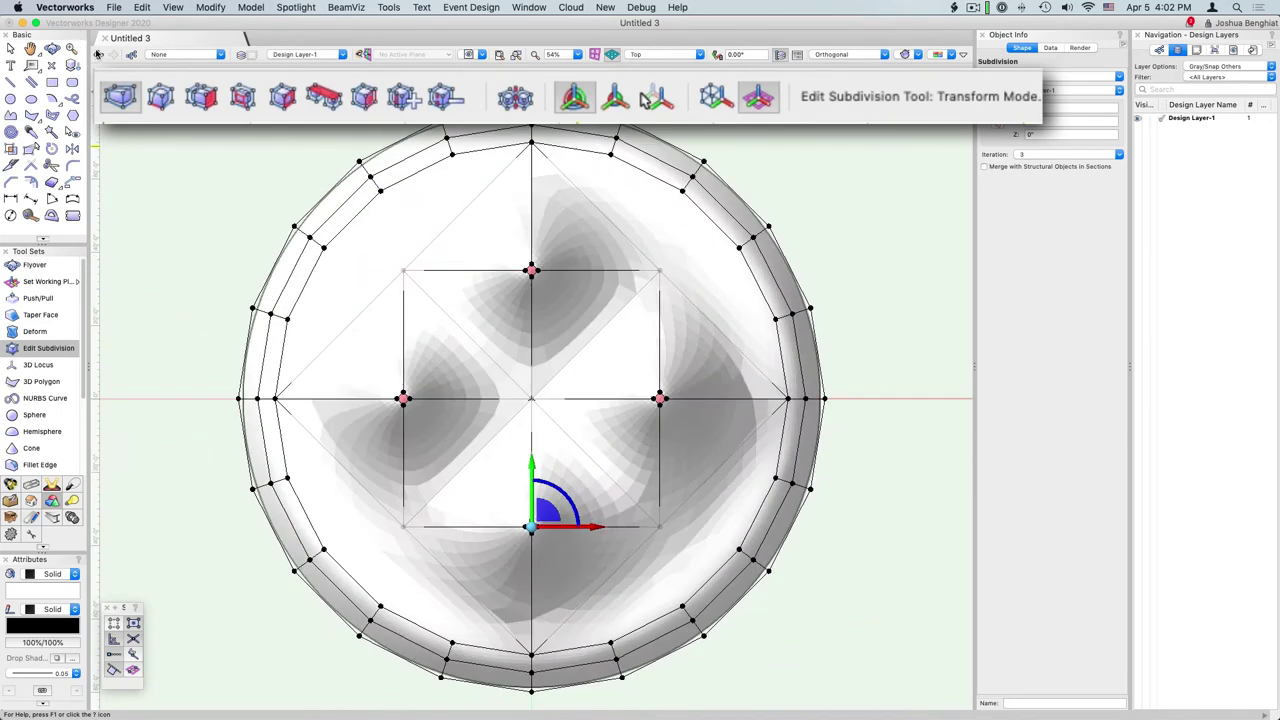
{"action": "left_click", "coordinate": [404, 96]}
{"action": "scroll", "coordinate": [543, 265], "scroll_direction": "up", "scroll_amount": 1}
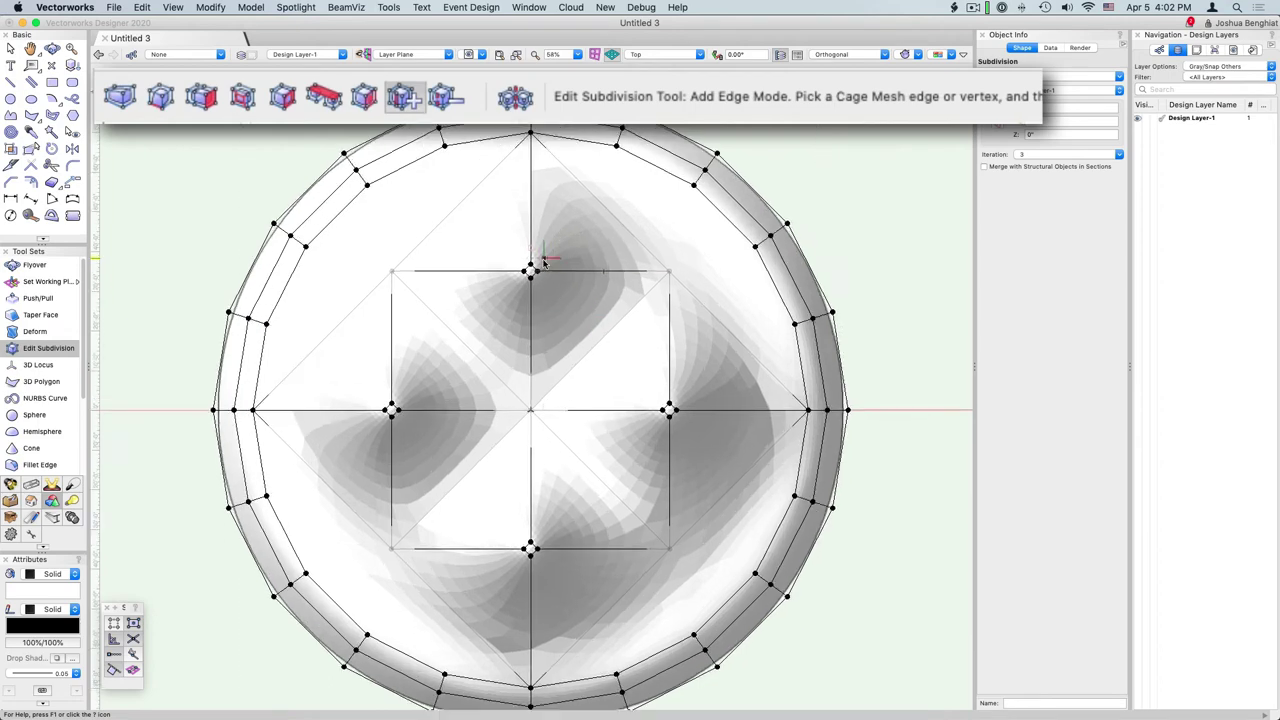
{"action": "scroll", "coordinate": [540, 266], "scroll_direction": "up", "scroll_amount": 4}
{"action": "left_click", "coordinate": [475, 298]}
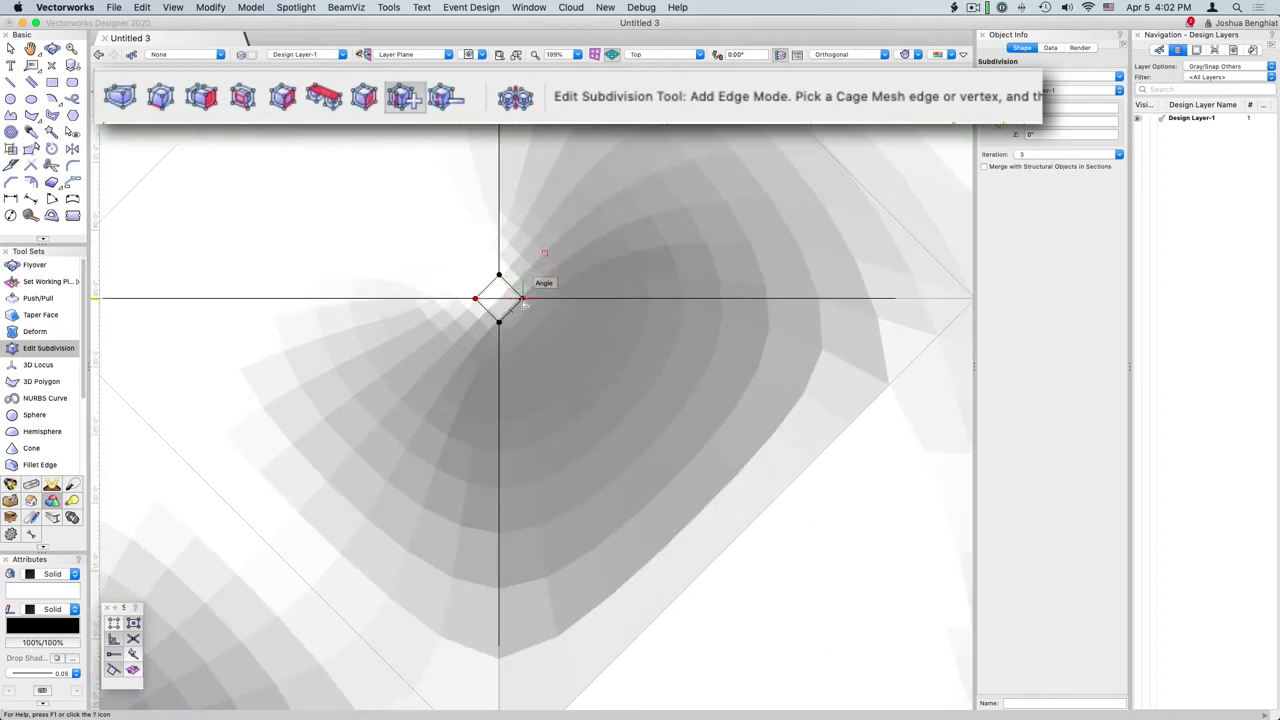
{"action": "left_click", "coordinate": [522, 298]}
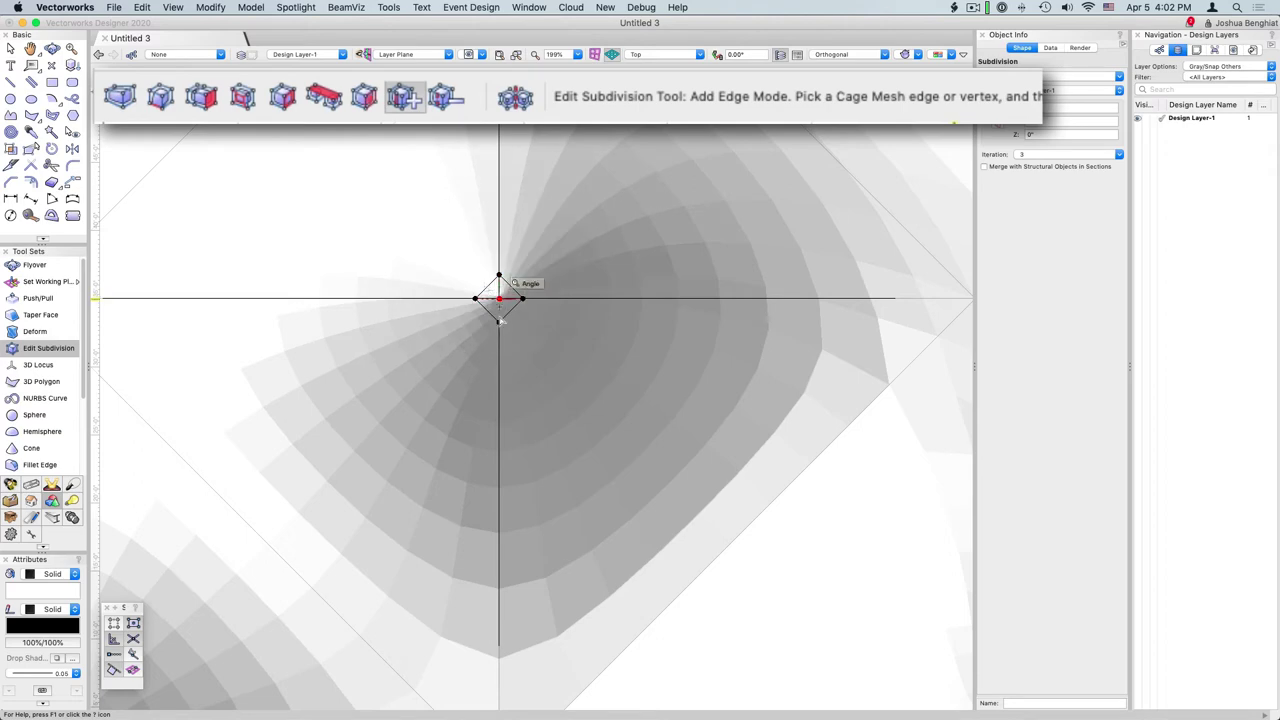
{"action": "left_click", "coordinate": [500, 322]}
Step: Add crossing corner-to-corner cage edges to the small diamond faces on the plan's left-hand and lower peaks
{"action": "scroll", "coordinate": [575, 243], "scroll_direction": "down", "scroll_amount": 3}
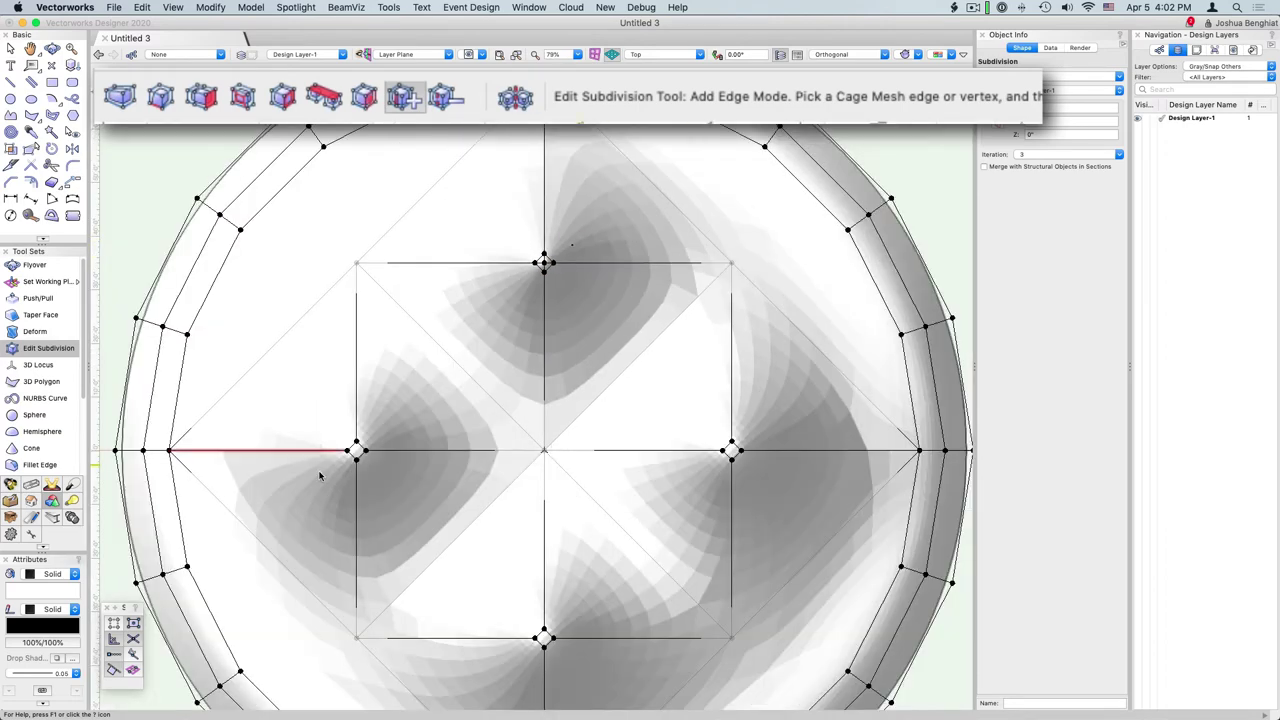
{"action": "scroll", "coordinate": [320, 476], "scroll_direction": "up", "scroll_amount": 5}
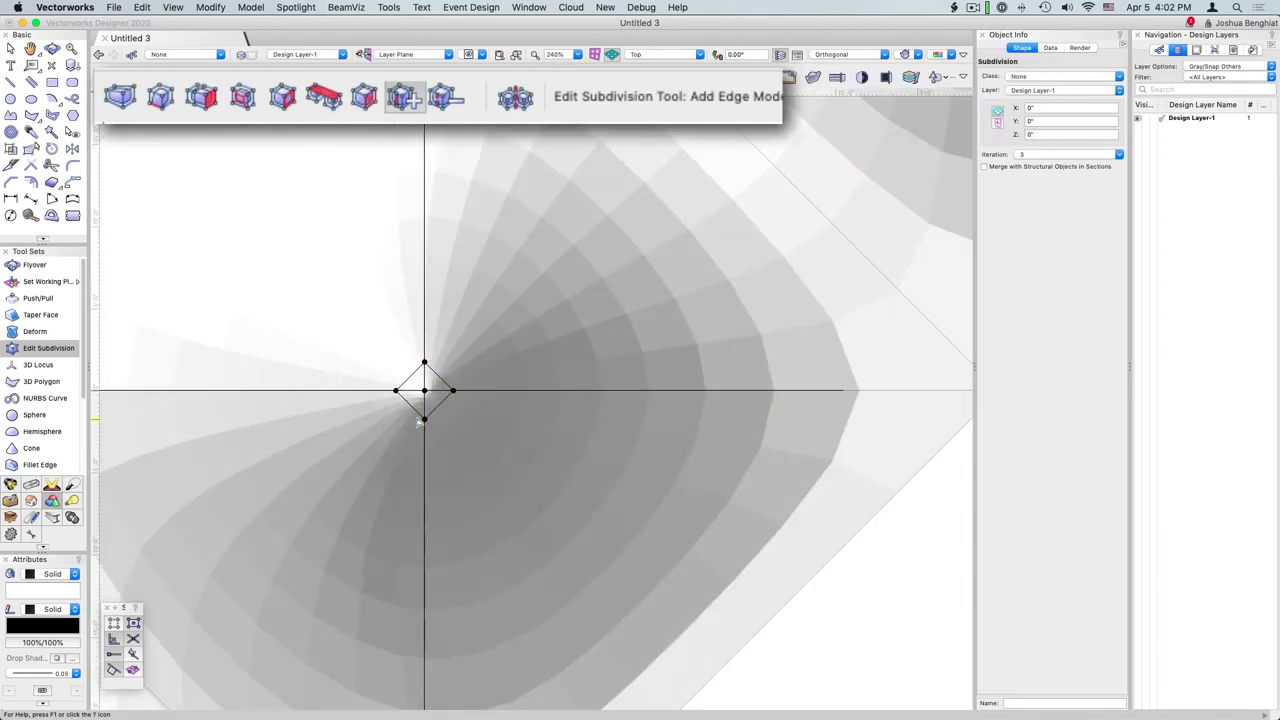
{"action": "scroll", "coordinate": [419, 422], "scroll_direction": "down", "scroll_amount": 4}
{"action": "scroll", "coordinate": [578, 550], "scroll_direction": "up", "scroll_amount": 4}
{"action": "left_click", "coordinate": [575, 545]}
{"action": "left_click", "coordinate": [575, 495]}
{"action": "left_click", "coordinate": [550, 520]}
{"action": "left_click", "coordinate": [600, 520]}
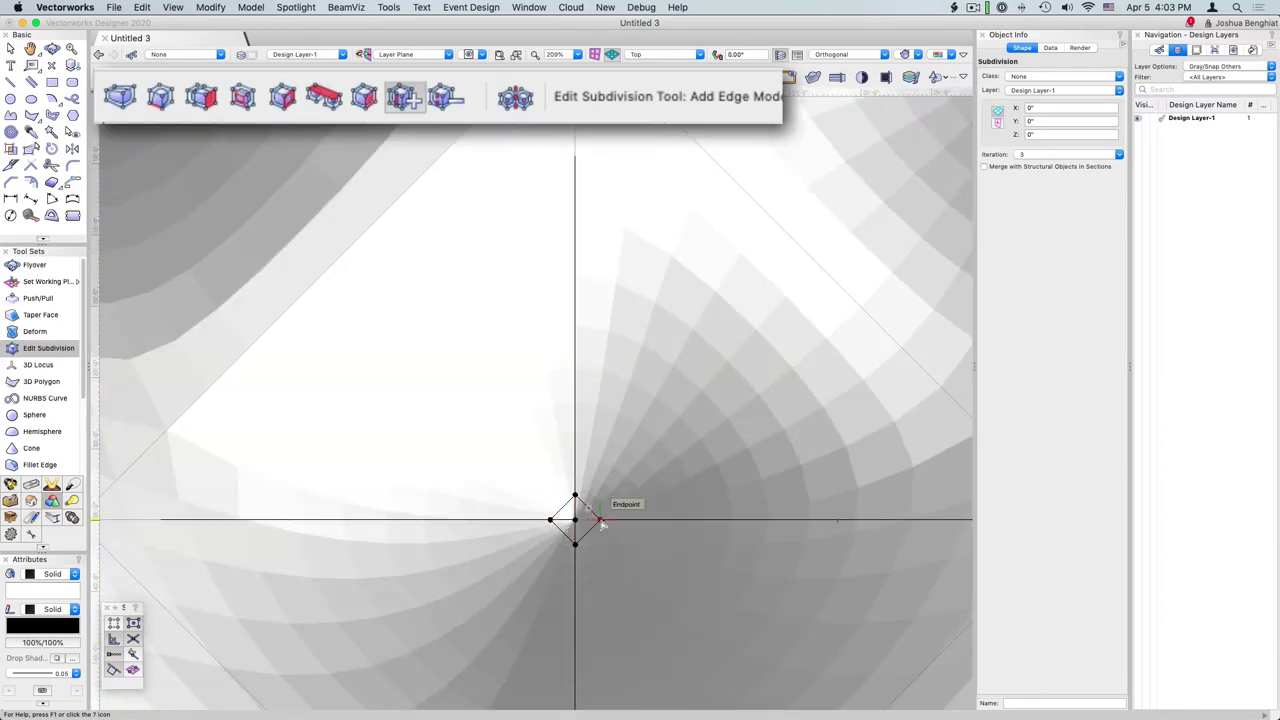
Step: Add crossing corner-to-corner cage edges to the small diamond face on the plan's right-hand peak
{"action": "scroll", "coordinate": [645, 464], "scroll_direction": "down", "scroll_amount": 4}
{"action": "scroll", "coordinate": [651, 374], "scroll_direction": "up", "scroll_amount": 4}
{"action": "left_click", "coordinate": [717, 381]}
{"action": "left_click", "coordinate": [694, 403]}
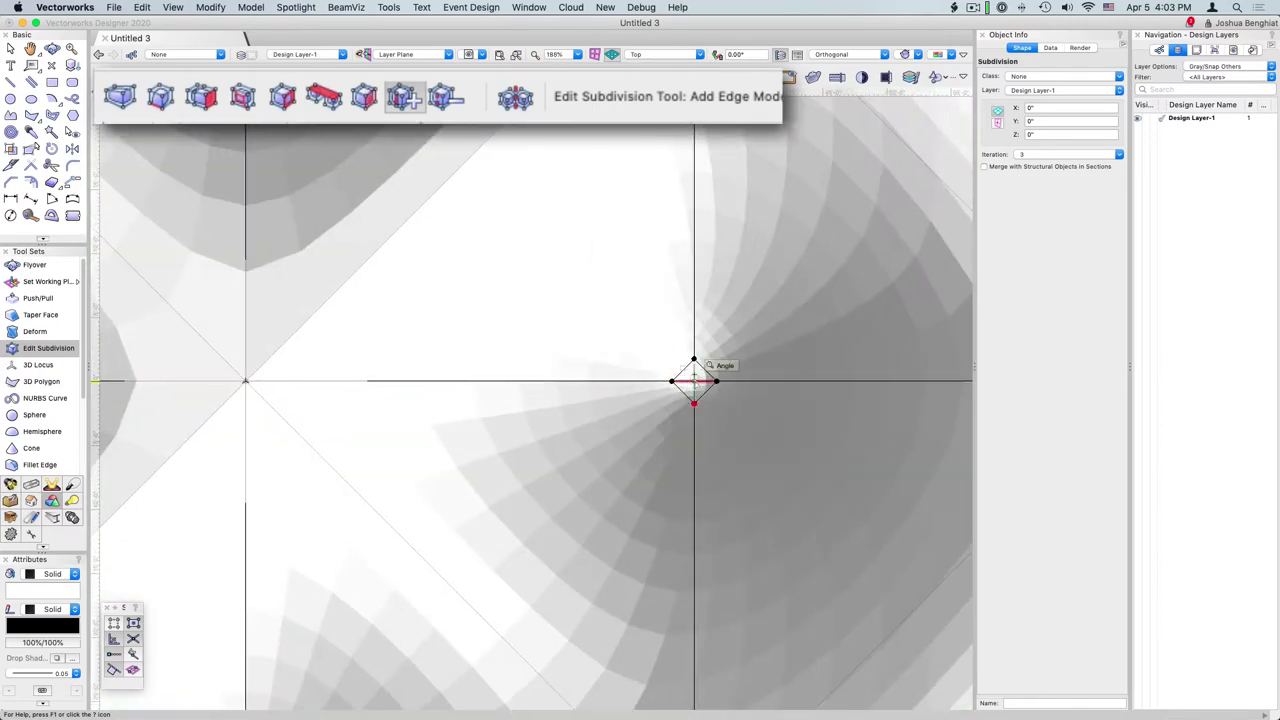
{"action": "left_click", "coordinate": [694, 359]}
Step: Crease the outer edges of the small top face on the rear-left peak in the Right Isometric view
{"action": "key", "text": "3"}
{"action": "scroll", "coordinate": [687, 533], "scroll_direction": "down", "scroll_amount": 2}
{"action": "scroll", "coordinate": [688, 537], "scroll_direction": "down", "scroll_amount": 1}
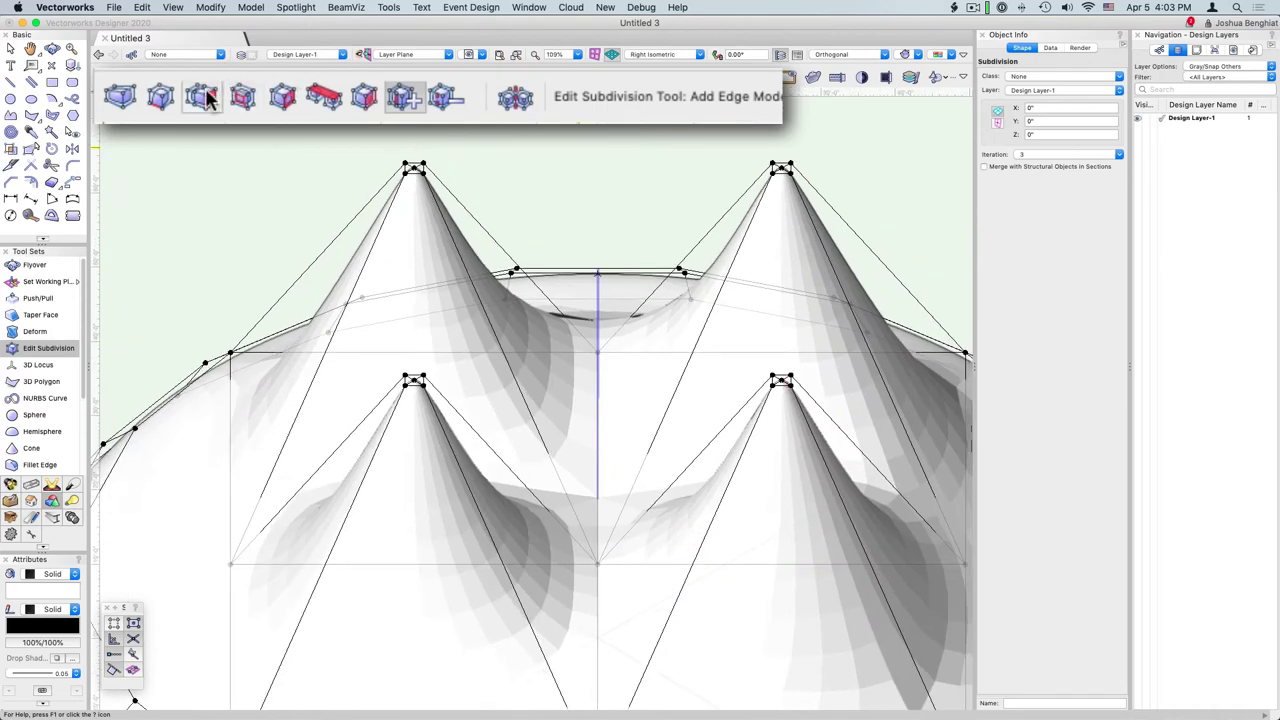
{"action": "left_click", "coordinate": [158, 98]}
{"action": "scroll", "coordinate": [383, 130], "scroll_direction": "up", "scroll_amount": 3}
{"action": "scroll", "coordinate": [383, 130], "scroll_direction": "up", "scroll_amount": 2}
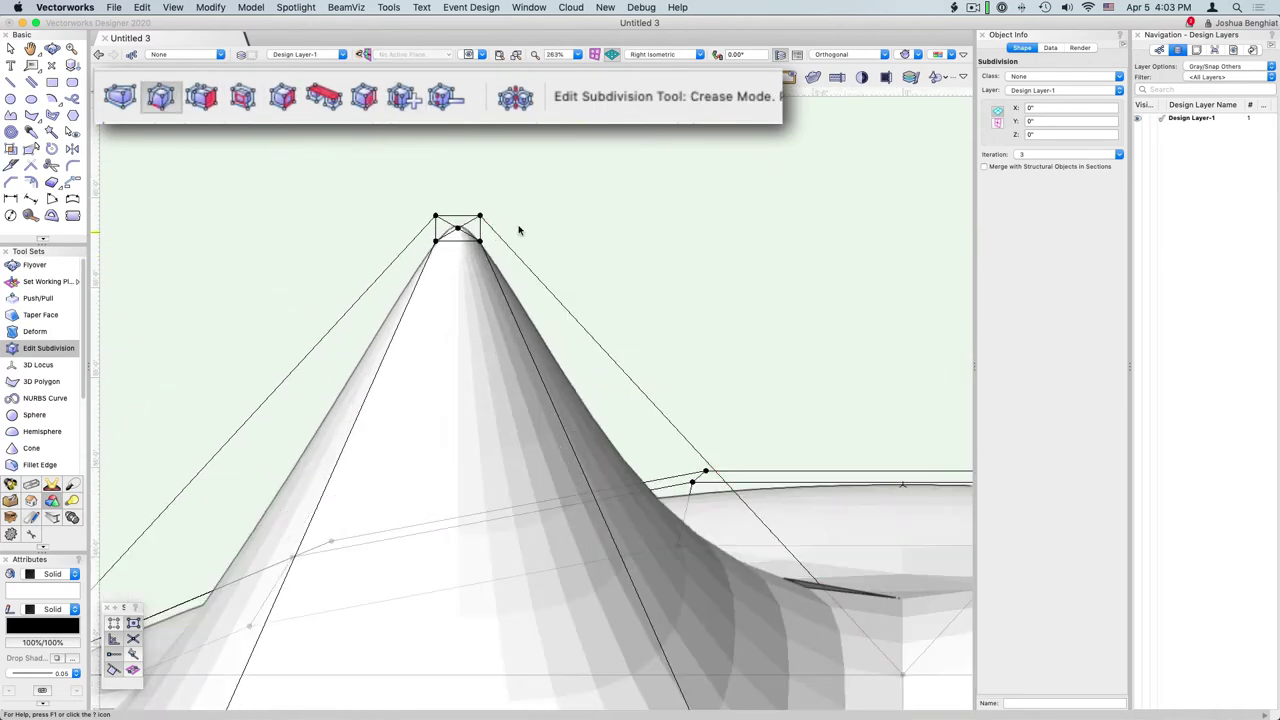
{"action": "left_click", "coordinate": [464, 217]}
{"action": "left_click", "coordinate": [480, 227]}
{"action": "left_click", "coordinate": [466, 241]}
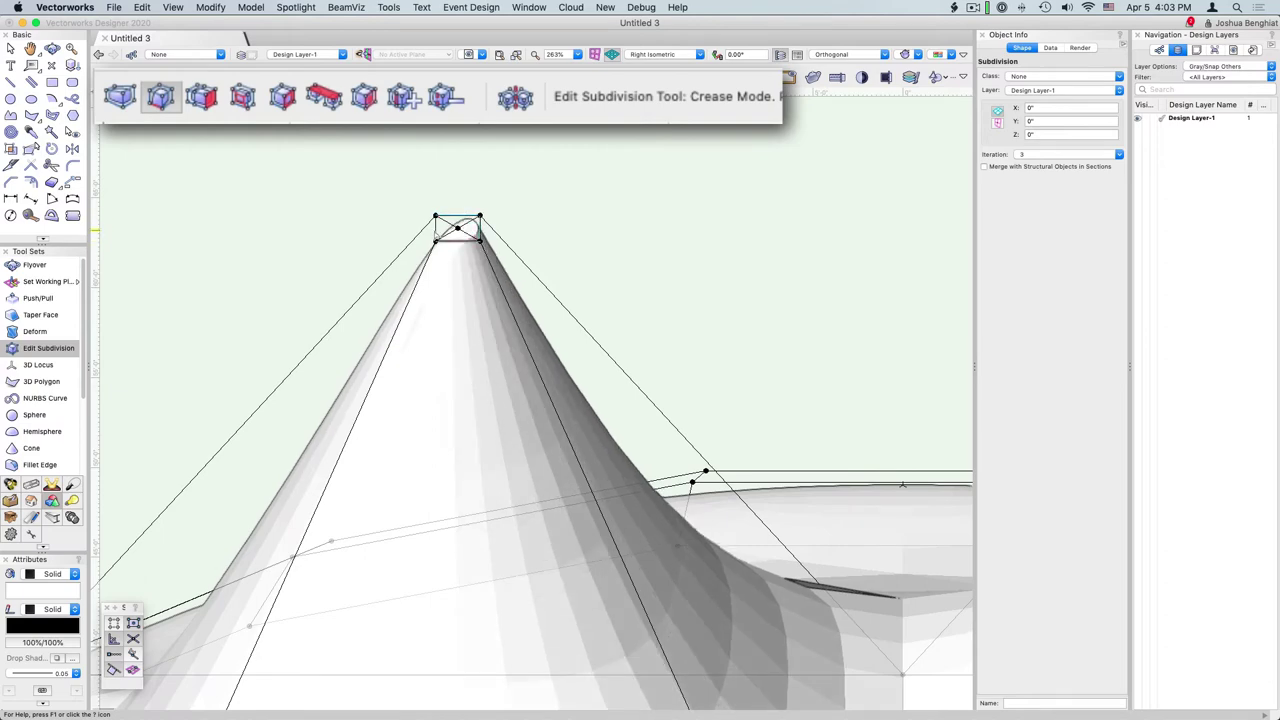
Step: Crease the outer edges of the small top faces on the other three peaks
{"action": "scroll", "coordinate": [420, 229], "scroll_direction": "down", "scroll_amount": 5}
{"action": "scroll", "coordinate": [628, 253], "scroll_direction": "up", "scroll_amount": 4}
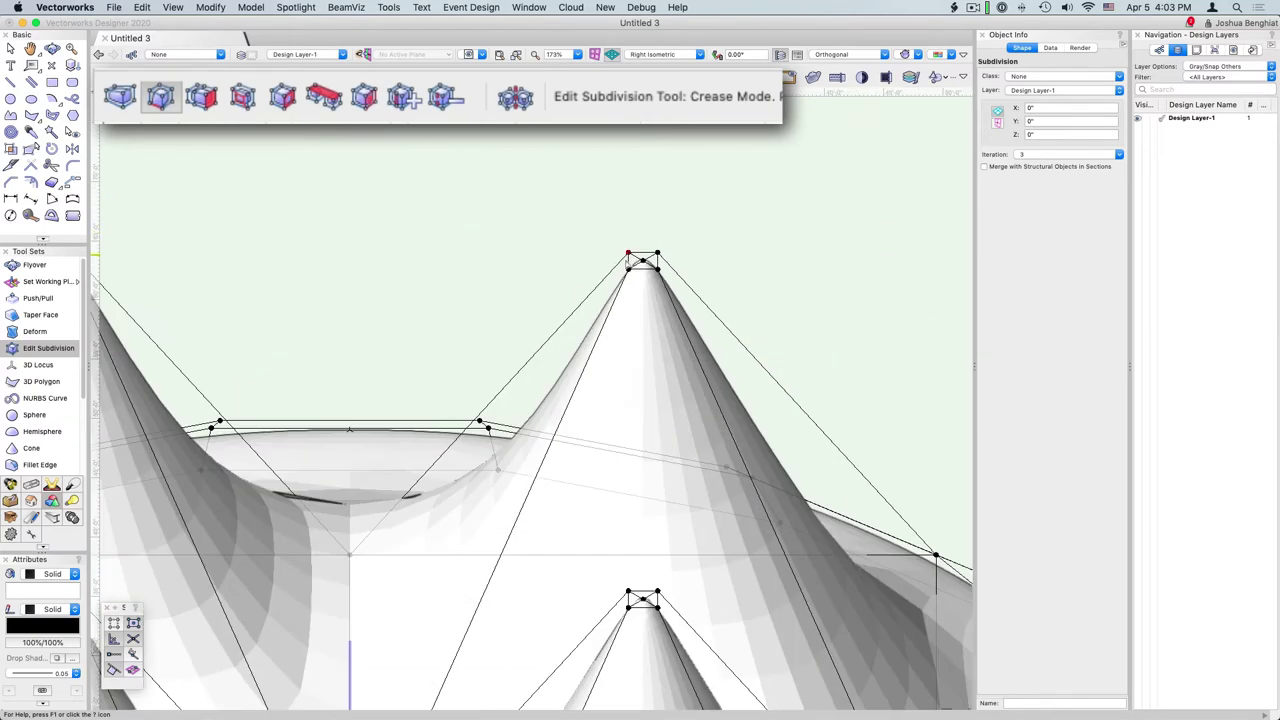
{"action": "scroll", "coordinate": [620, 250], "scroll_direction": "down", "scroll_amount": 3}
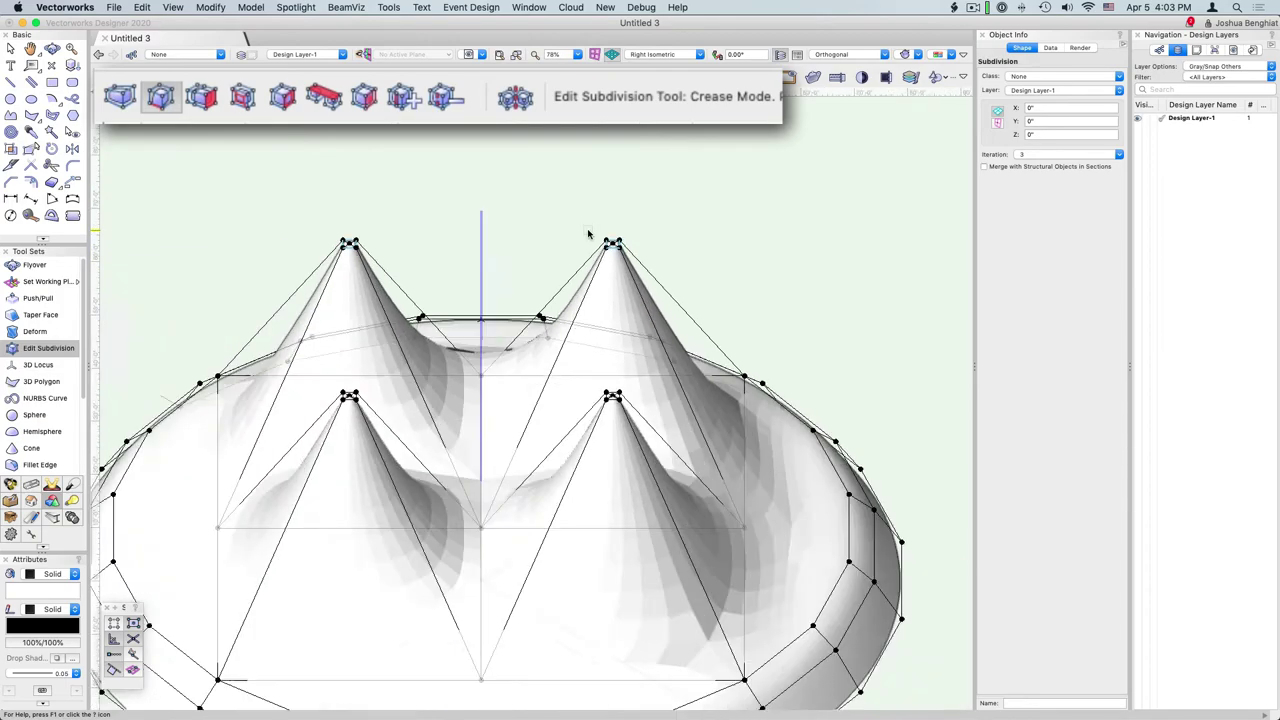
{"action": "scroll", "coordinate": [602, 336], "scroll_direction": "up", "scroll_amount": 5}
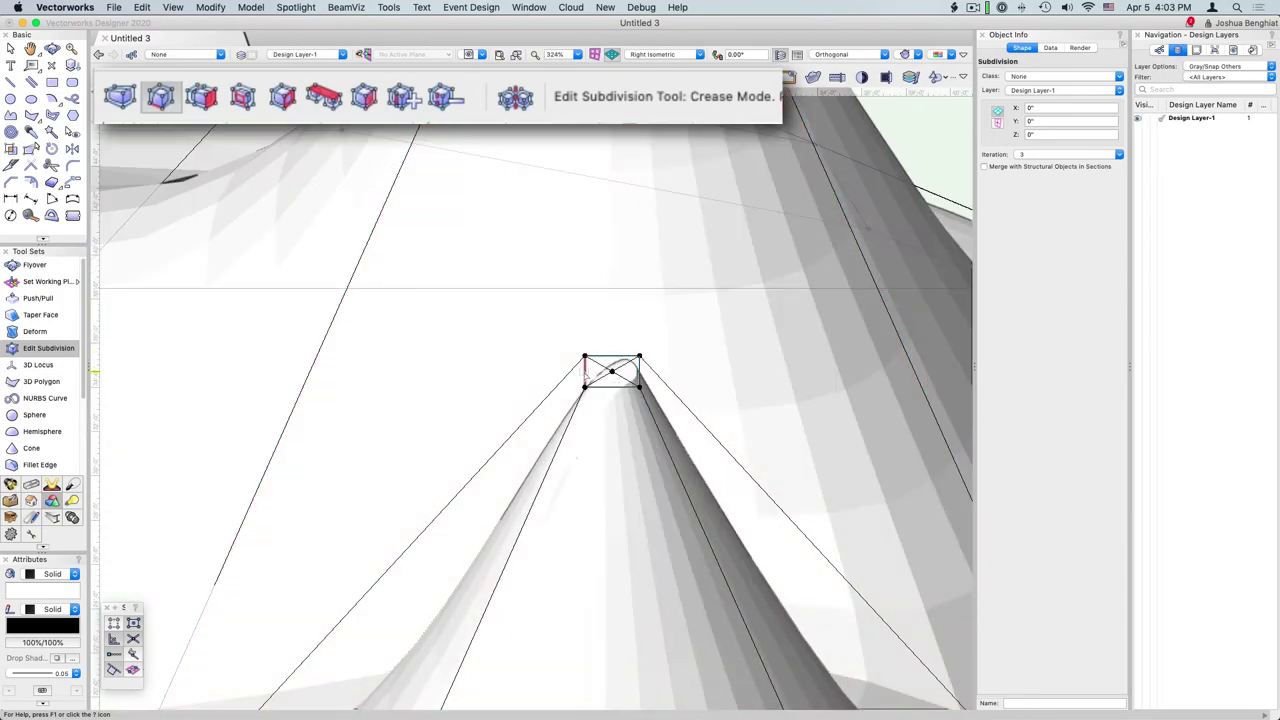
{"action": "scroll", "coordinate": [408, 331], "scroll_direction": "down", "scroll_amount": 4}
{"action": "scroll", "coordinate": [408, 331], "scroll_direction": "up", "scroll_amount": 4}
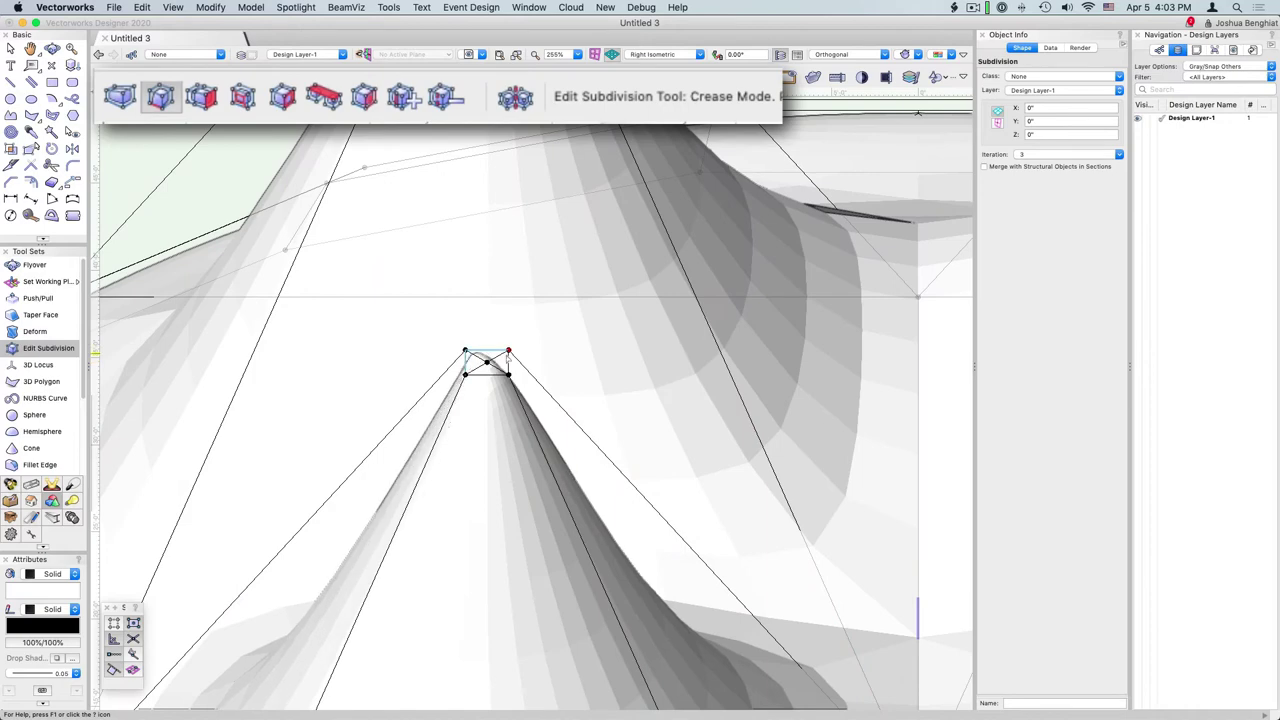
{"action": "left_click", "coordinate": [487, 377]}
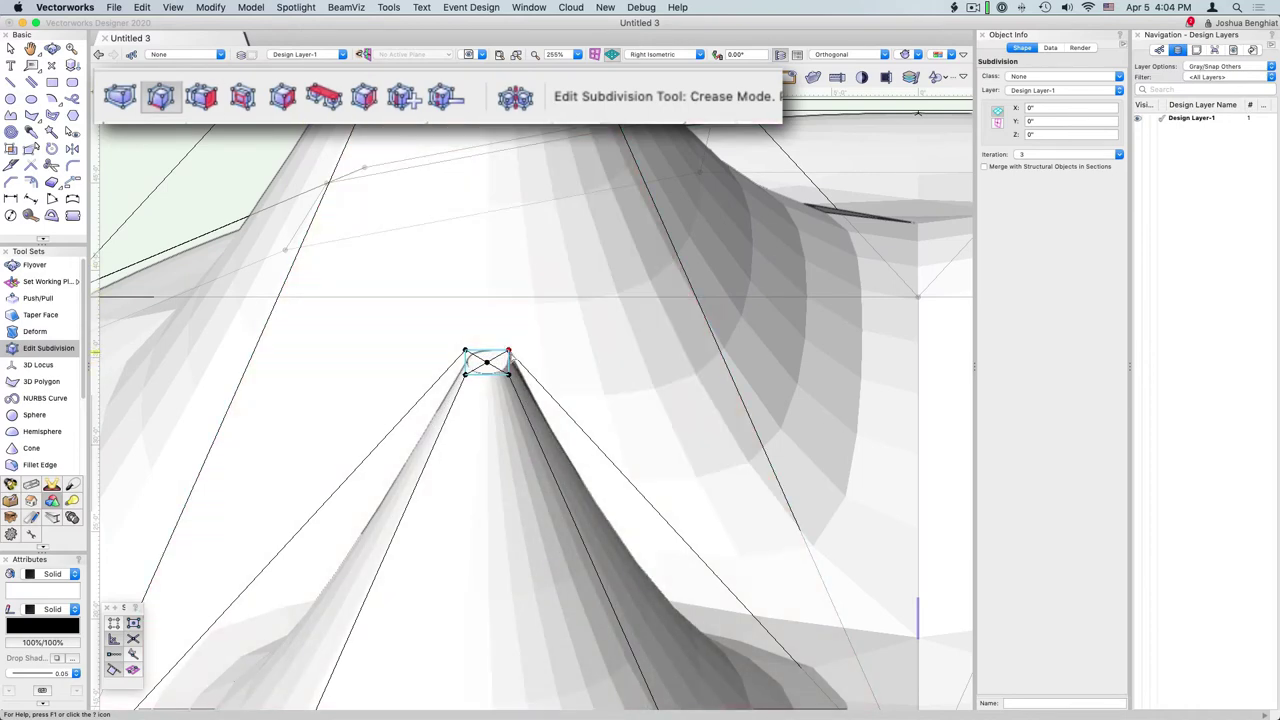
{"action": "left_click", "coordinate": [509, 362]}
Step: Select the centre vertices of all four peak tops and raise them slightly above the creased edges in the Front view
{"action": "left_click", "coordinate": [122, 98]}
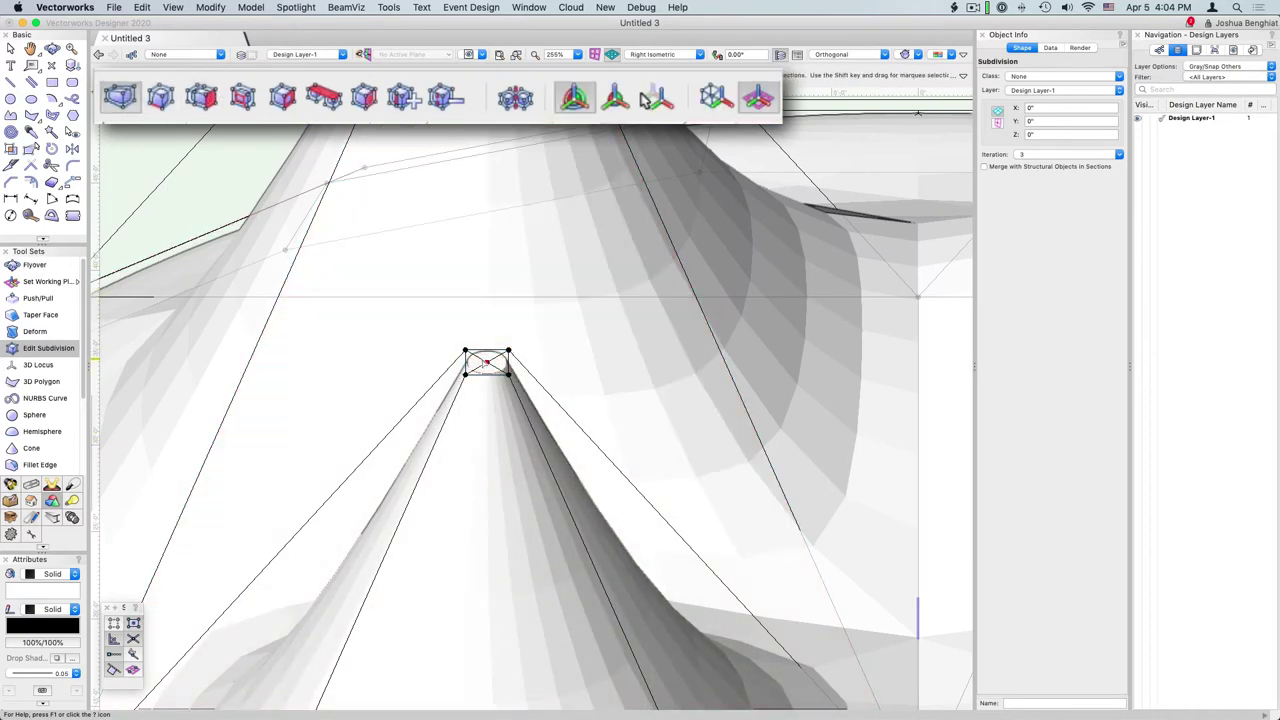
{"action": "left_click", "coordinate": [487, 363]}
{"action": "scroll", "coordinate": [586, 517], "scroll_direction": "down", "scroll_amount": 2}
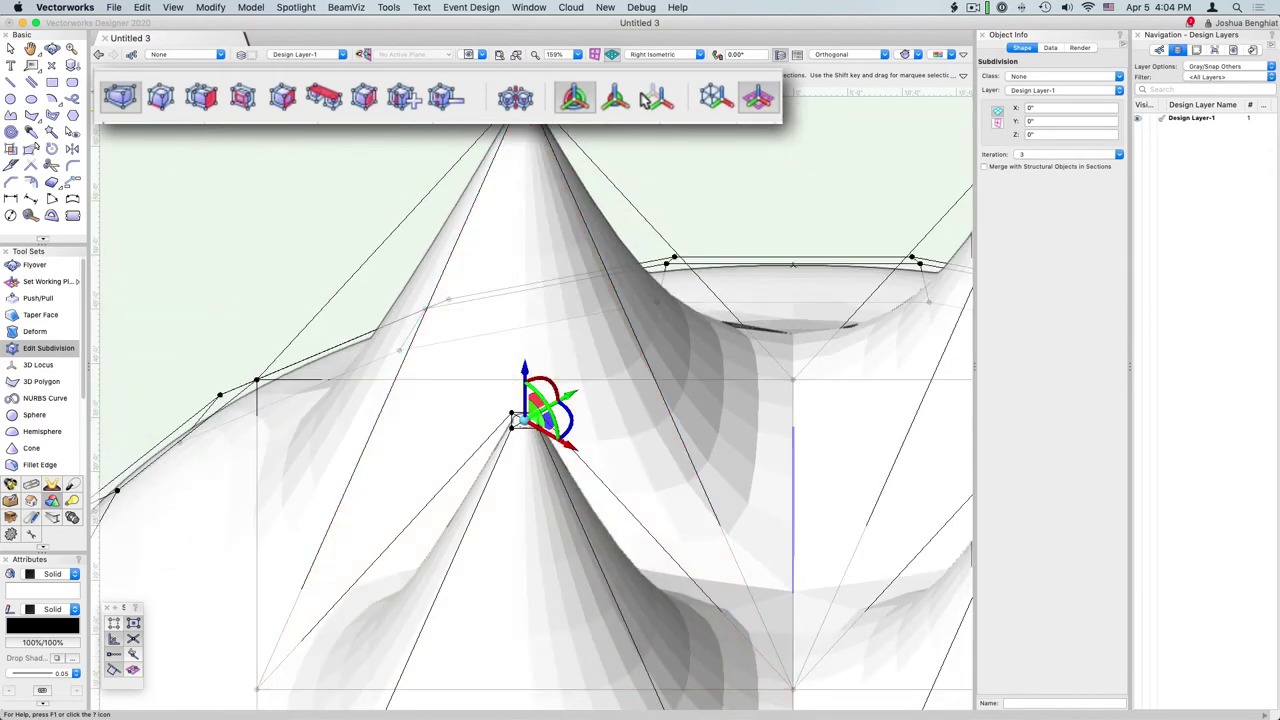
{"action": "left_click", "coordinate": [524, 111], "text": "shift"}
{"action": "key", "text": "Right"}
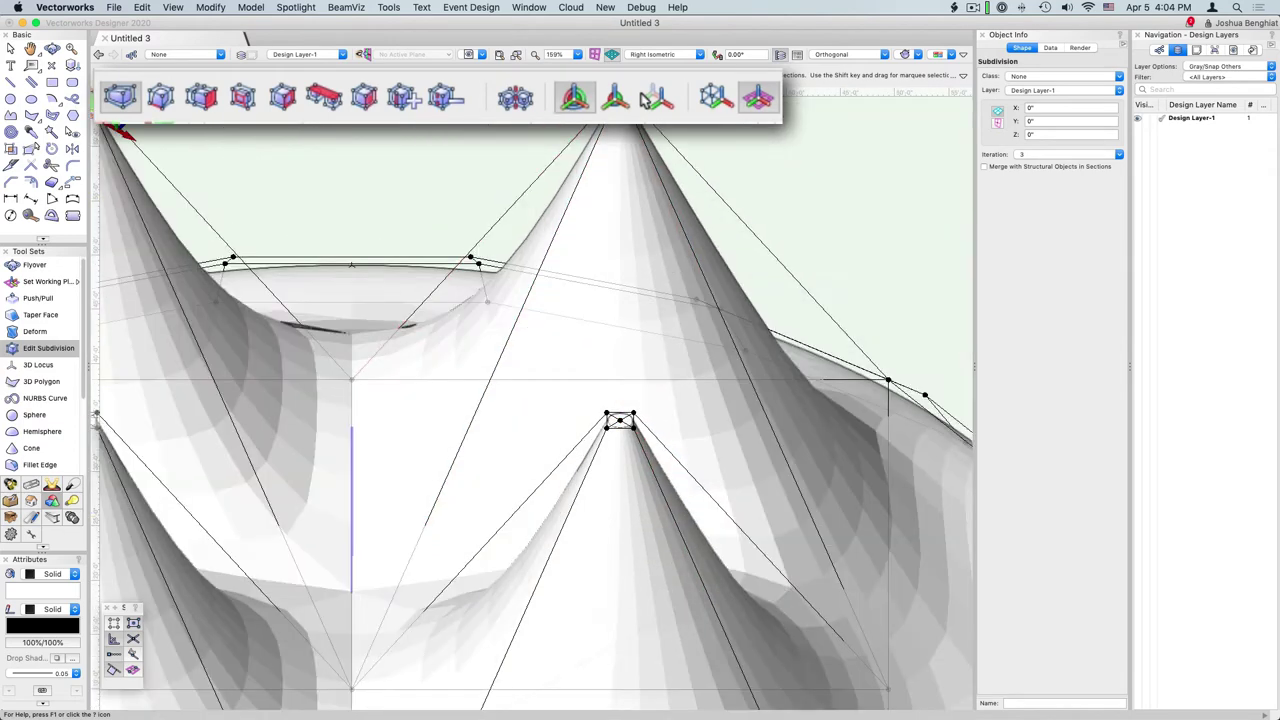
{"action": "left_click", "coordinate": [619, 111], "text": "shift"}
{"action": "left_click", "coordinate": [620, 421]}
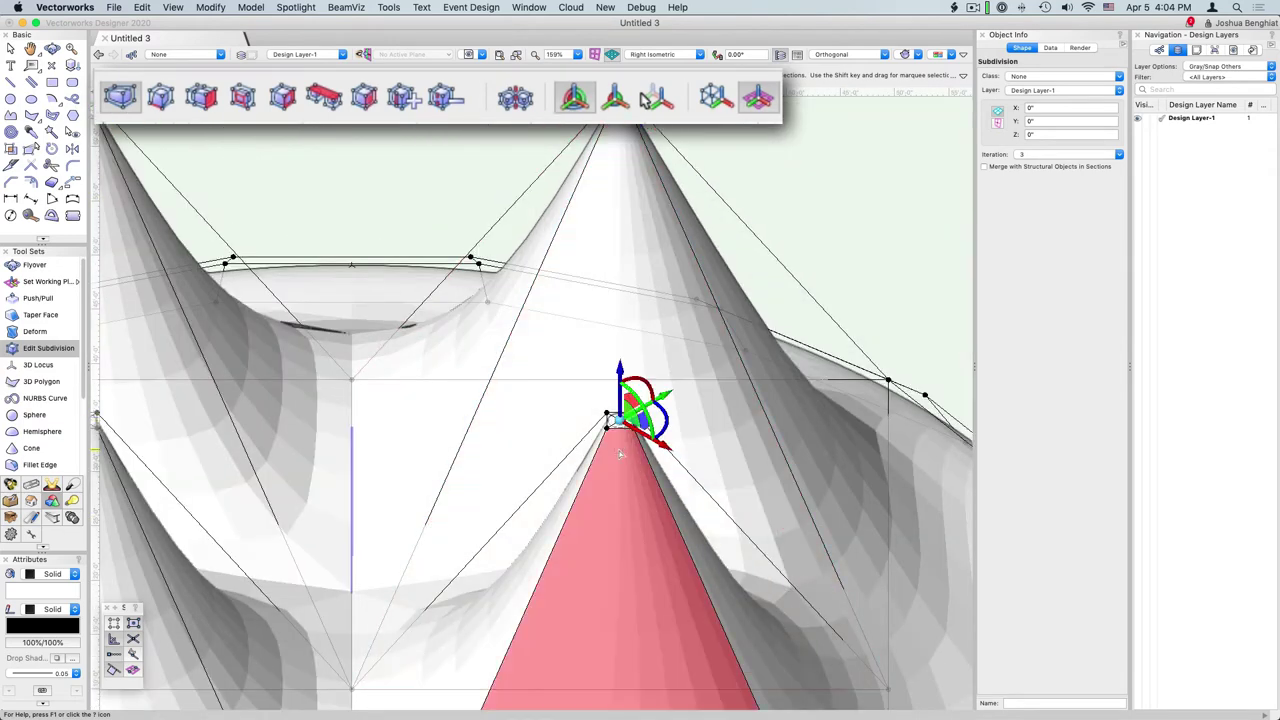
{"action": "key", "text": "KP_2"}
{"action": "scroll", "coordinate": [846, 183], "scroll_direction": "up", "scroll_amount": 5}
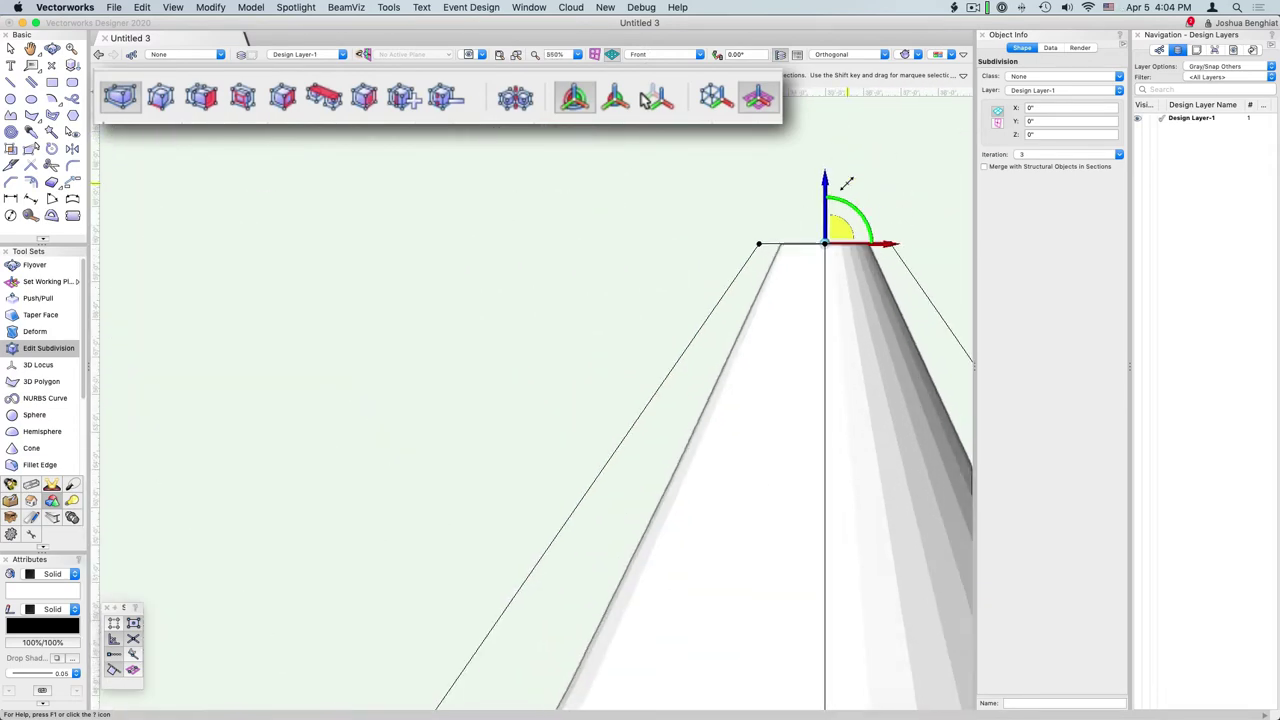
{"action": "left_click_drag", "start_coordinate": [826, 214], "coordinate": [821, 188]}
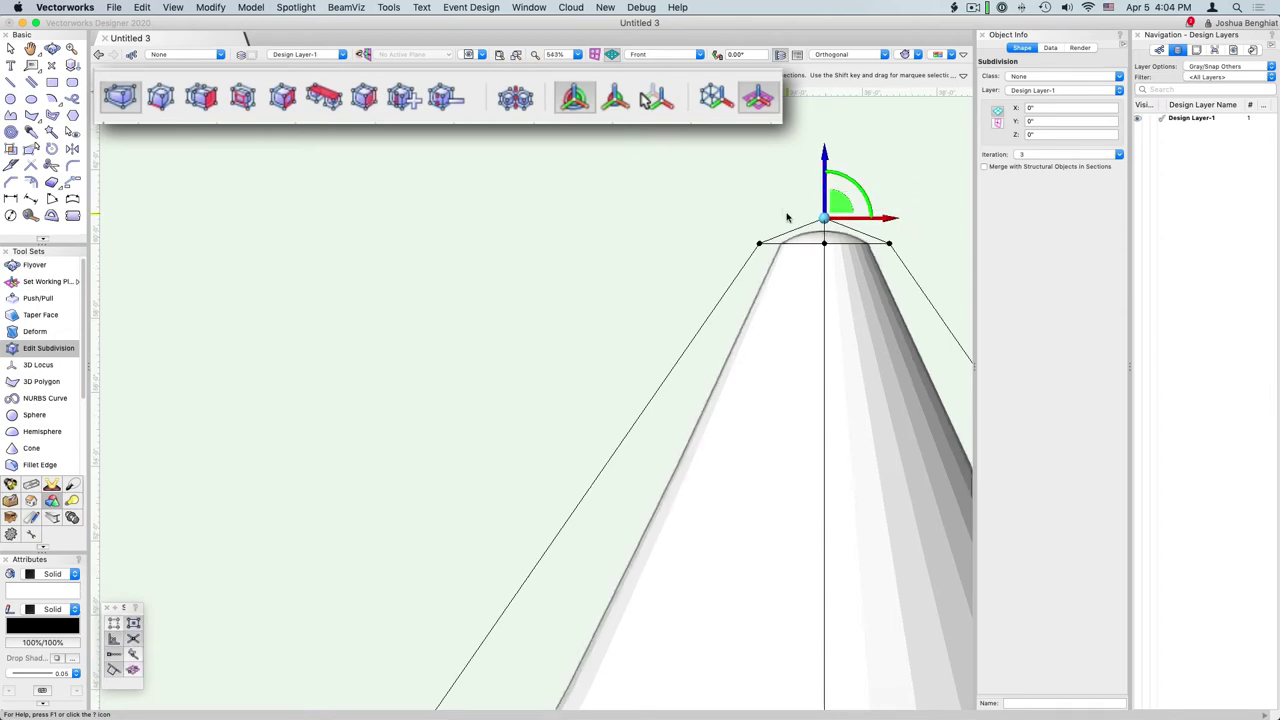
{"action": "scroll", "coordinate": [790, 214], "scroll_direction": "down", "scroll_amount": 6}
Step: Select the four diagonal cage edges between the peaks and raise them together about 28' in the Front view
{"action": "key", "text": "3"}
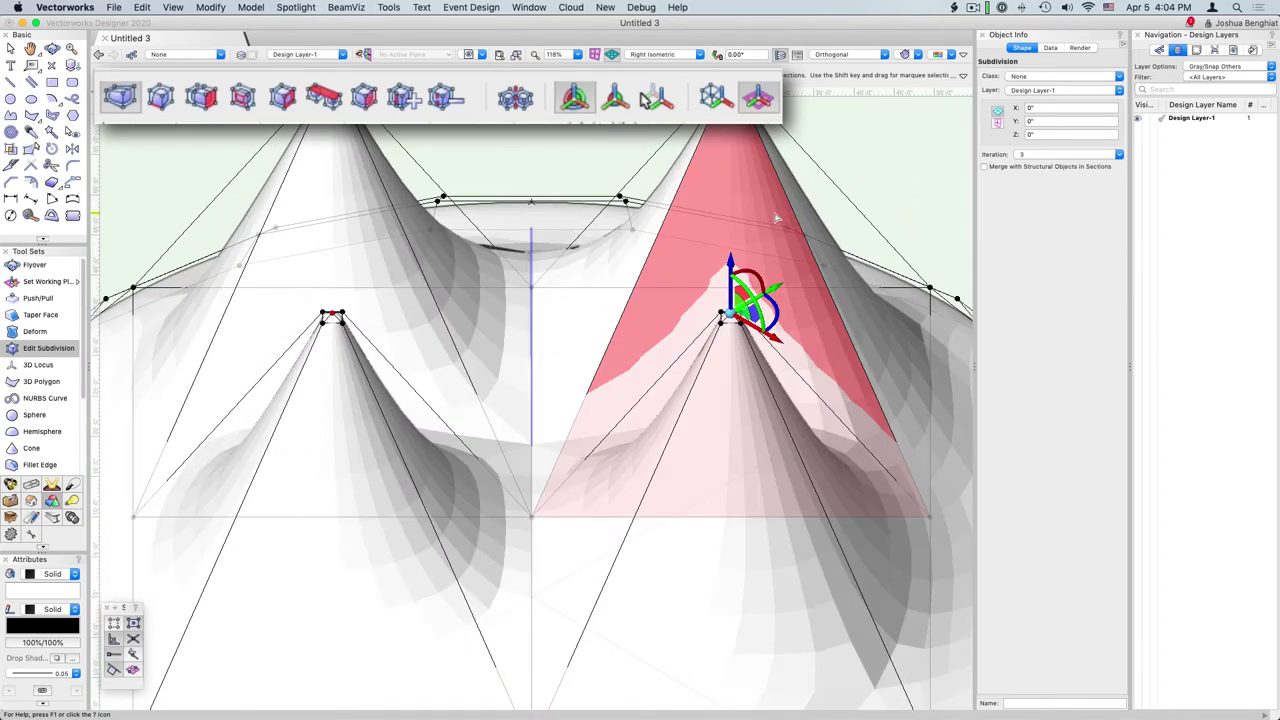
{"action": "scroll", "coordinate": [777, 216], "scroll_direction": "down", "scroll_amount": 2}
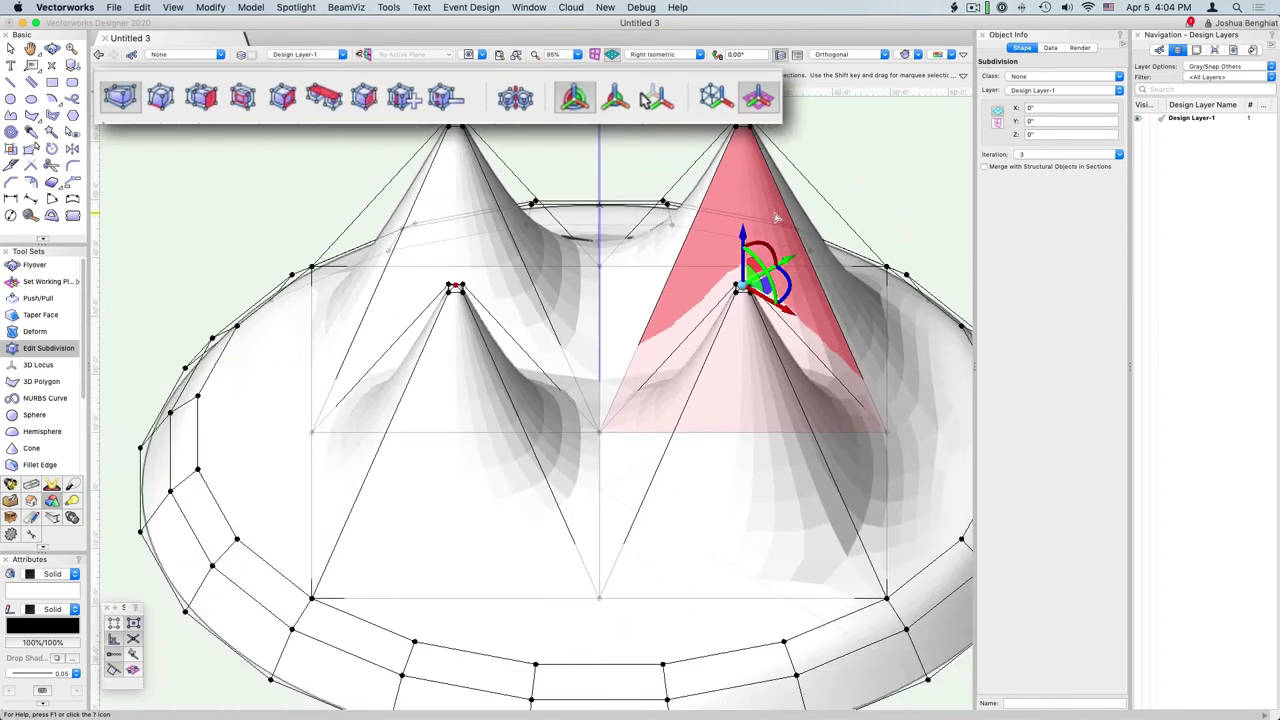
{"action": "left_click", "coordinate": [600, 510]}
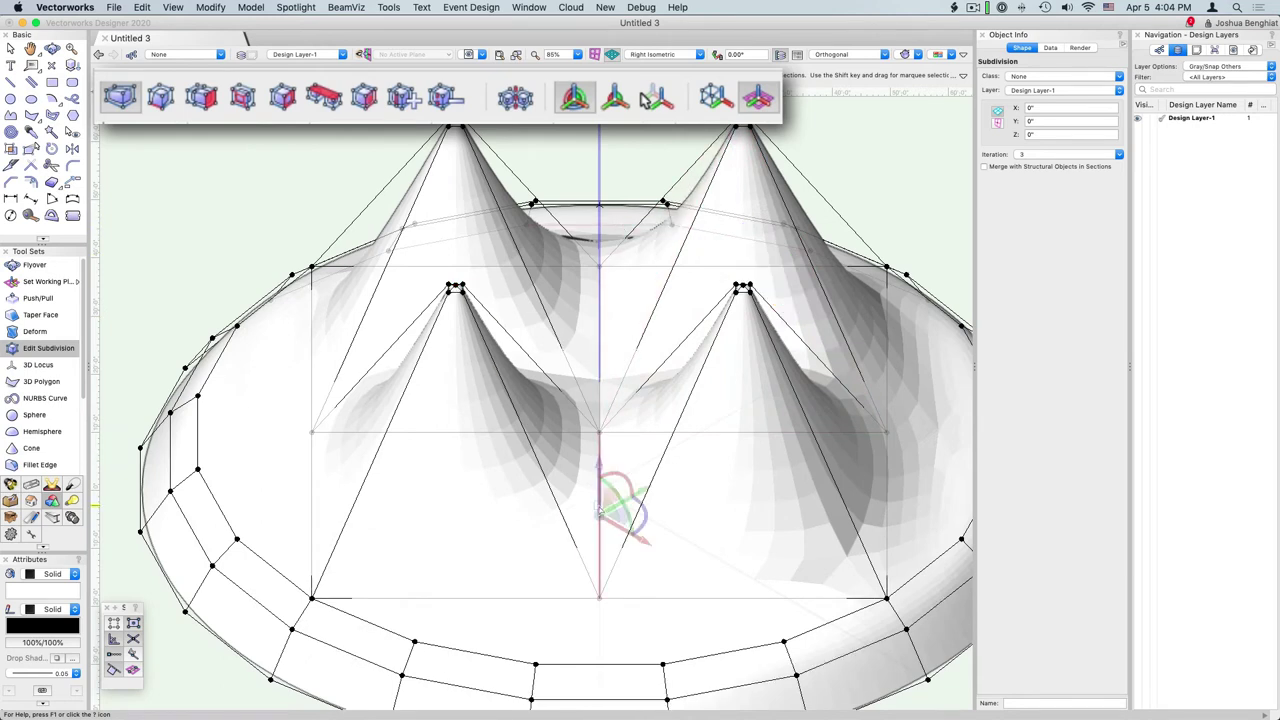
{"action": "left_click", "coordinate": [596, 342]}
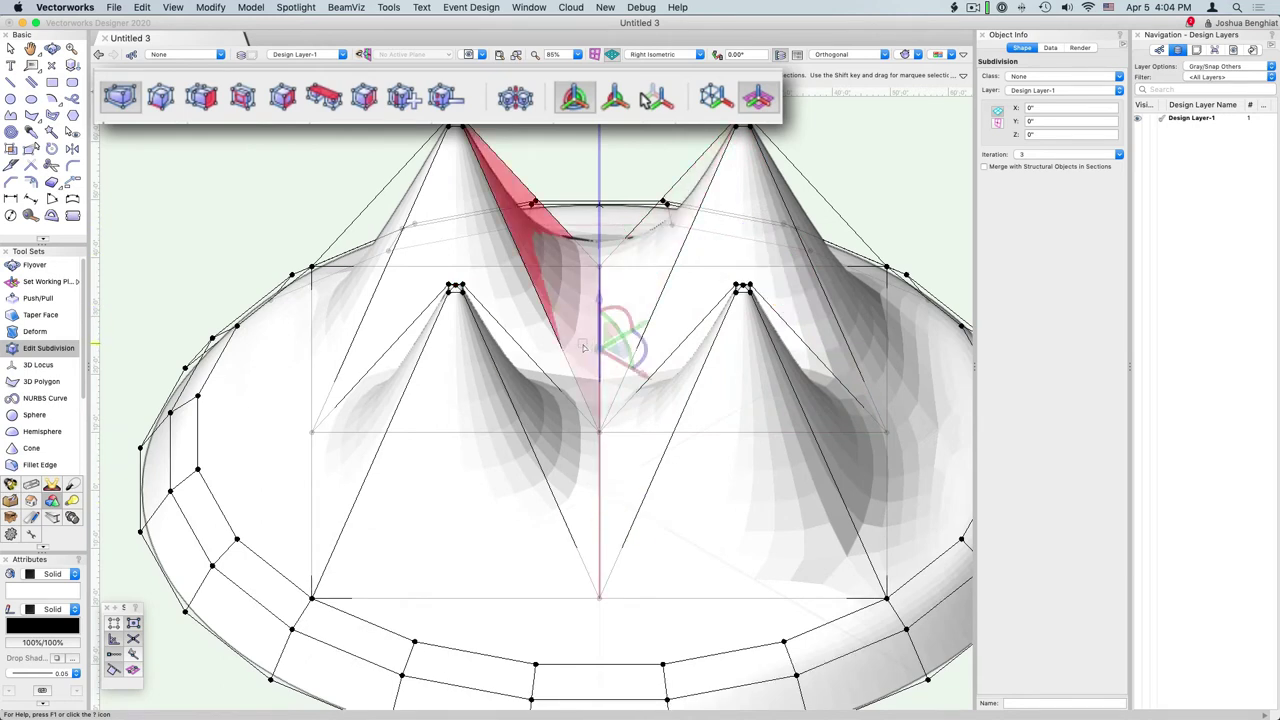
{"action": "key", "text": "KP_1"}
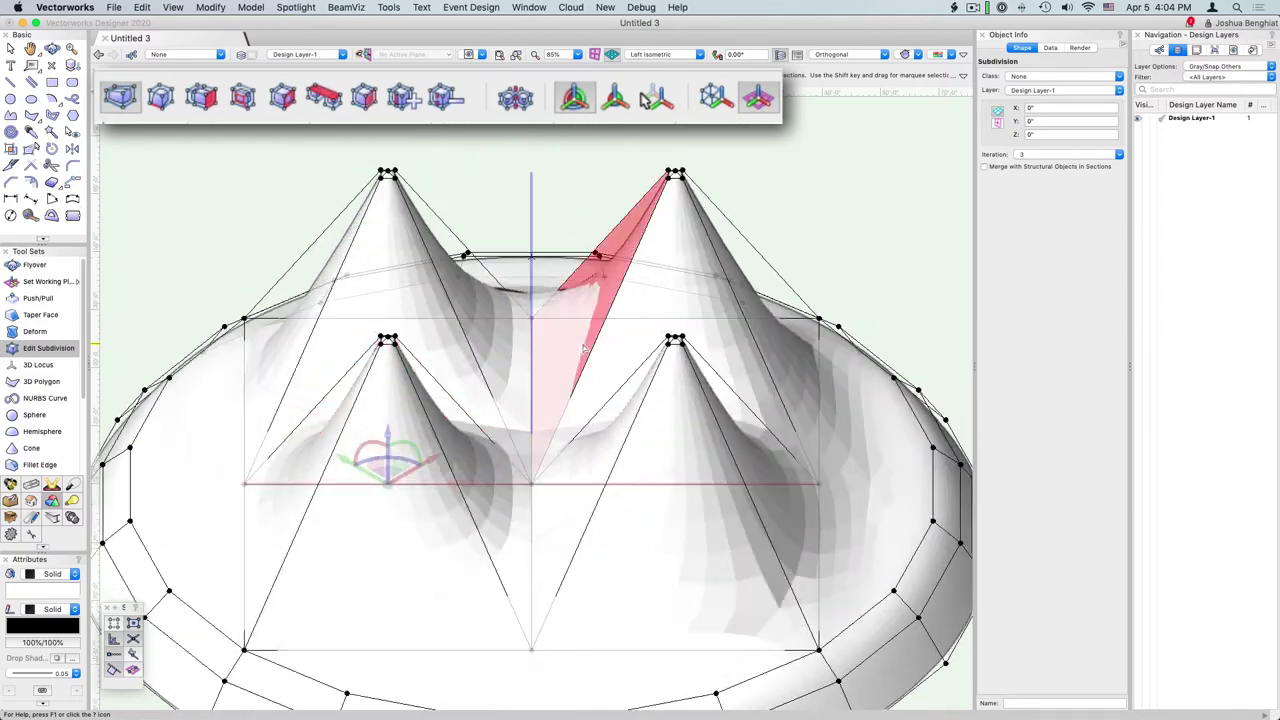
{"action": "left_click", "coordinate": [533, 381]}
{"action": "left_click", "coordinate": [531, 547]}
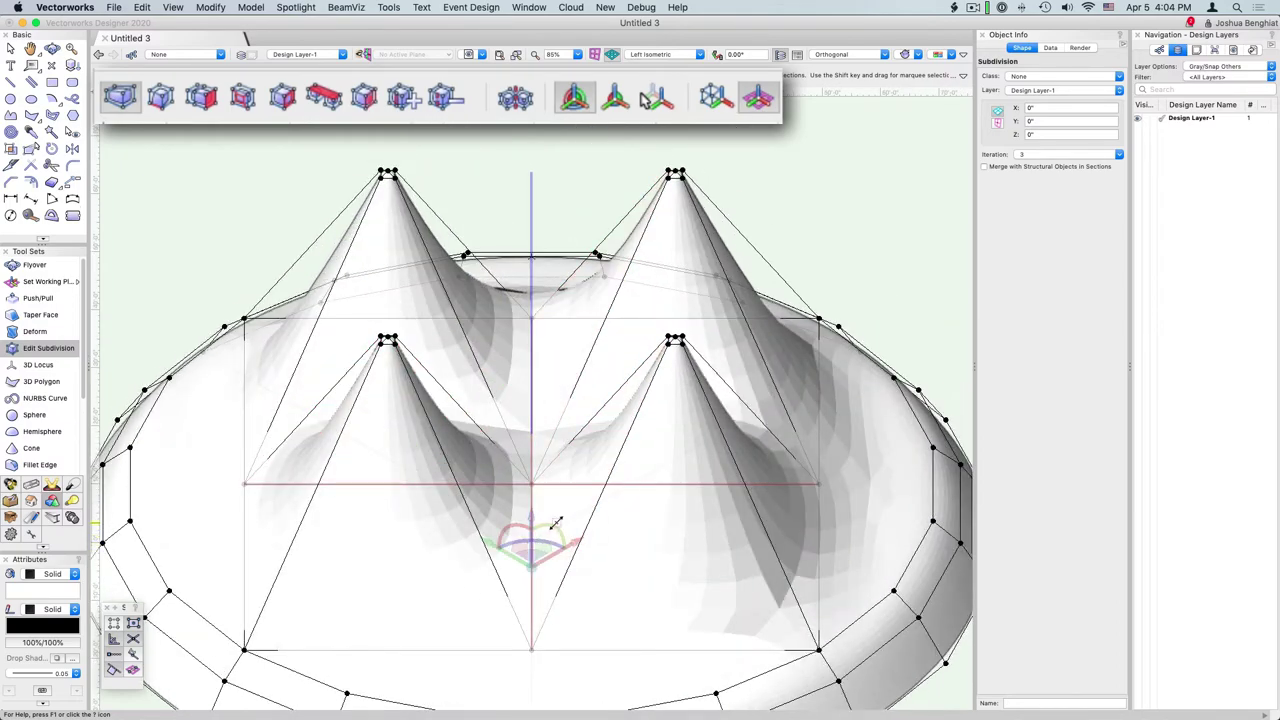
{"action": "key", "text": "KP_2"}
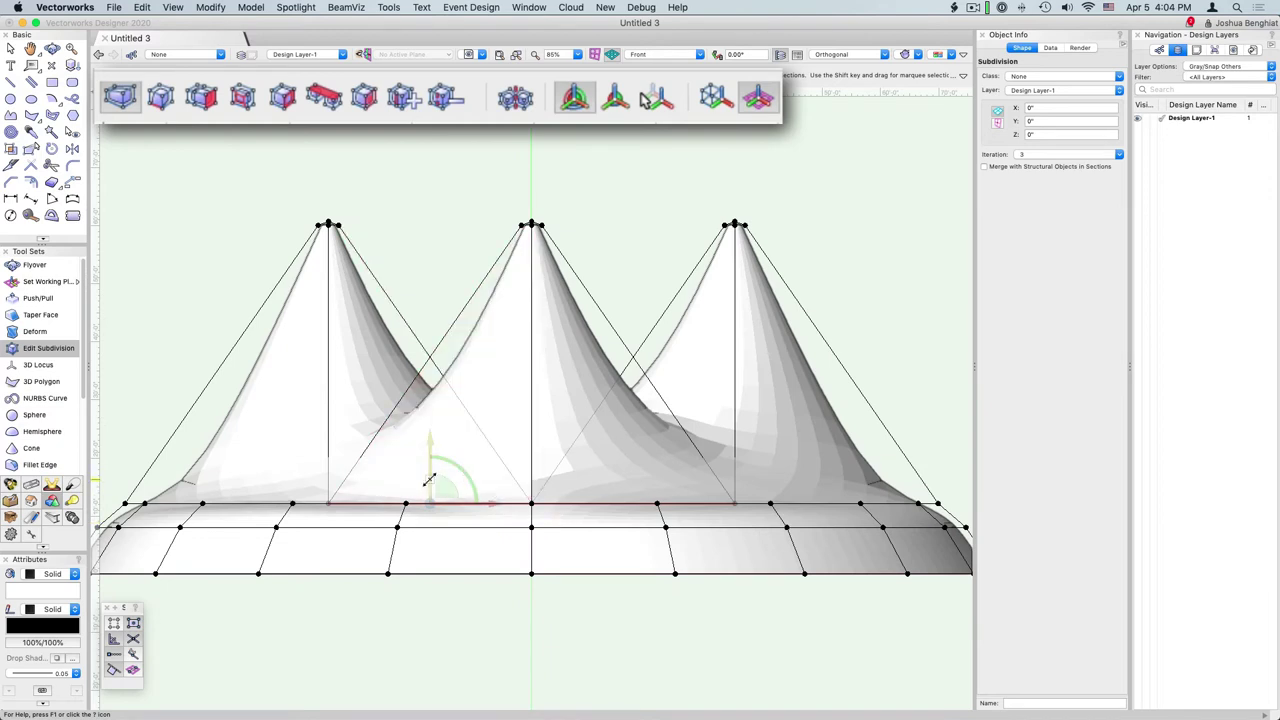
{"action": "left_click_drag", "start_coordinate": [428, 481], "coordinate": [434, 316]}
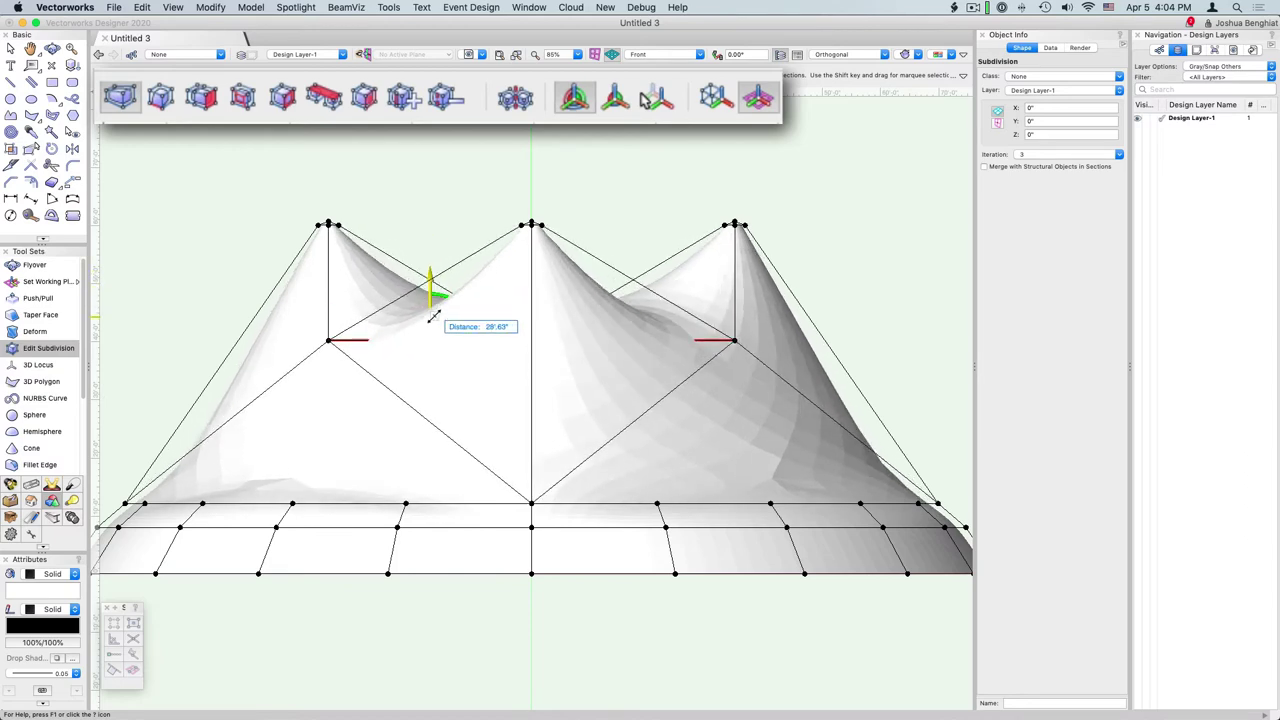
Step: In Top view, add cage edges from the four corners of the inner square outward to the midpoints of the nearest inner rim edges
{"action": "key", "text": "5"}
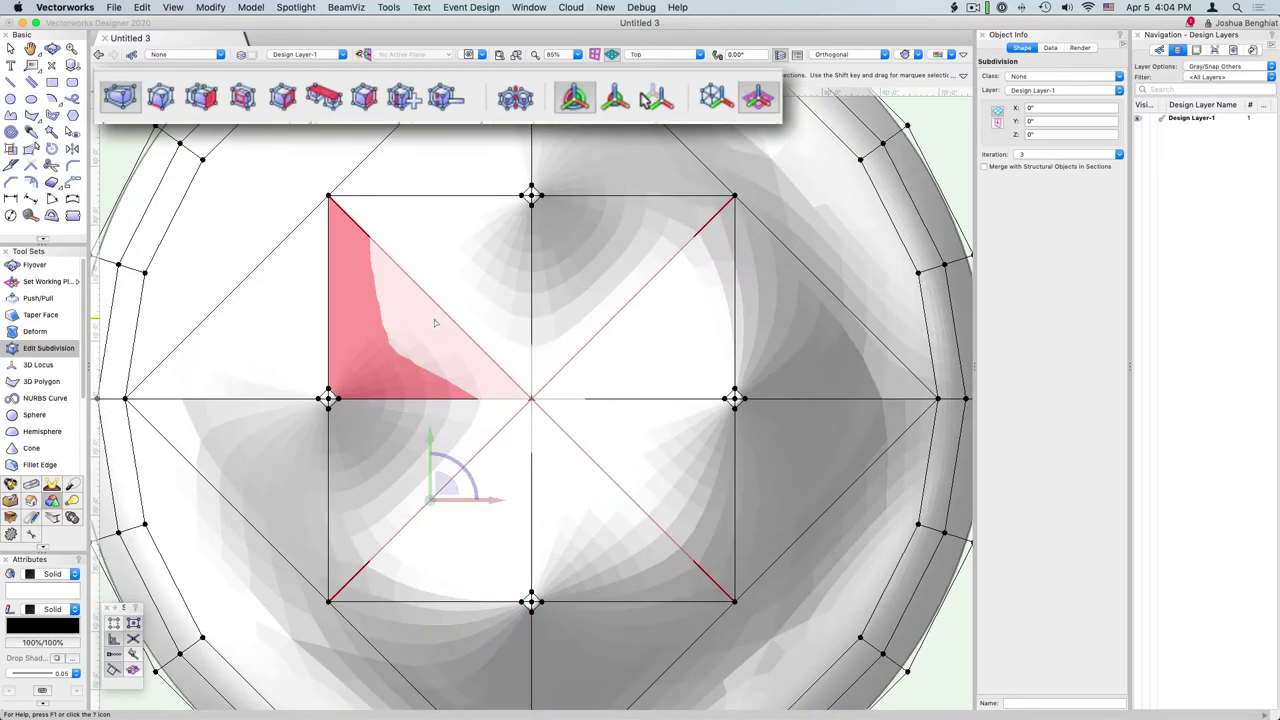
{"action": "left_click", "coordinate": [411, 107]}
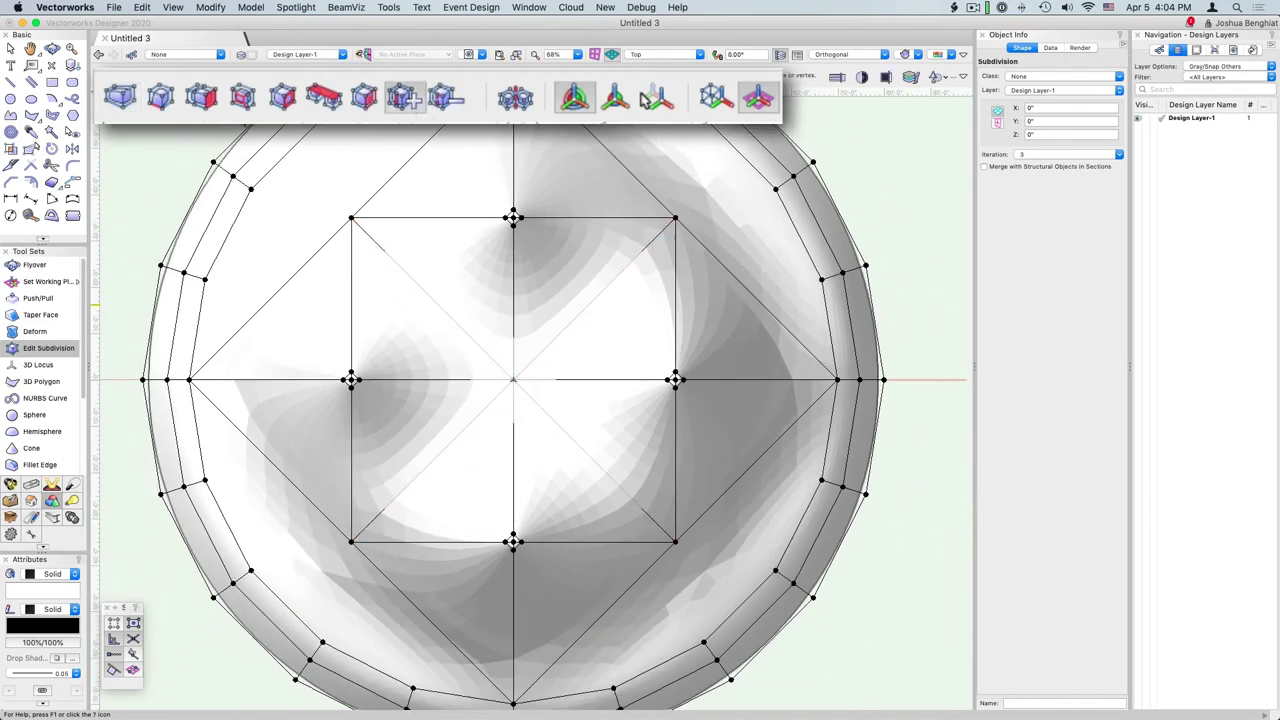
{"action": "left_click", "coordinate": [351, 542]}
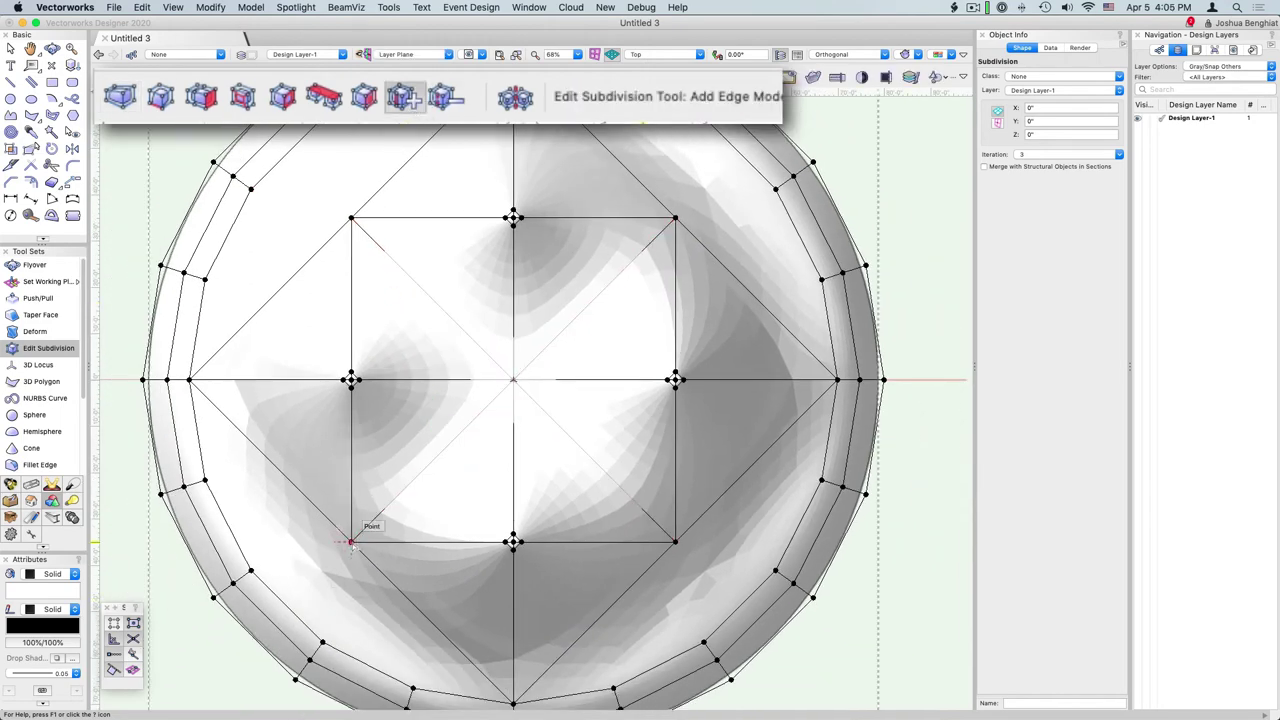
{"action": "left_click", "coordinate": [288, 607]}
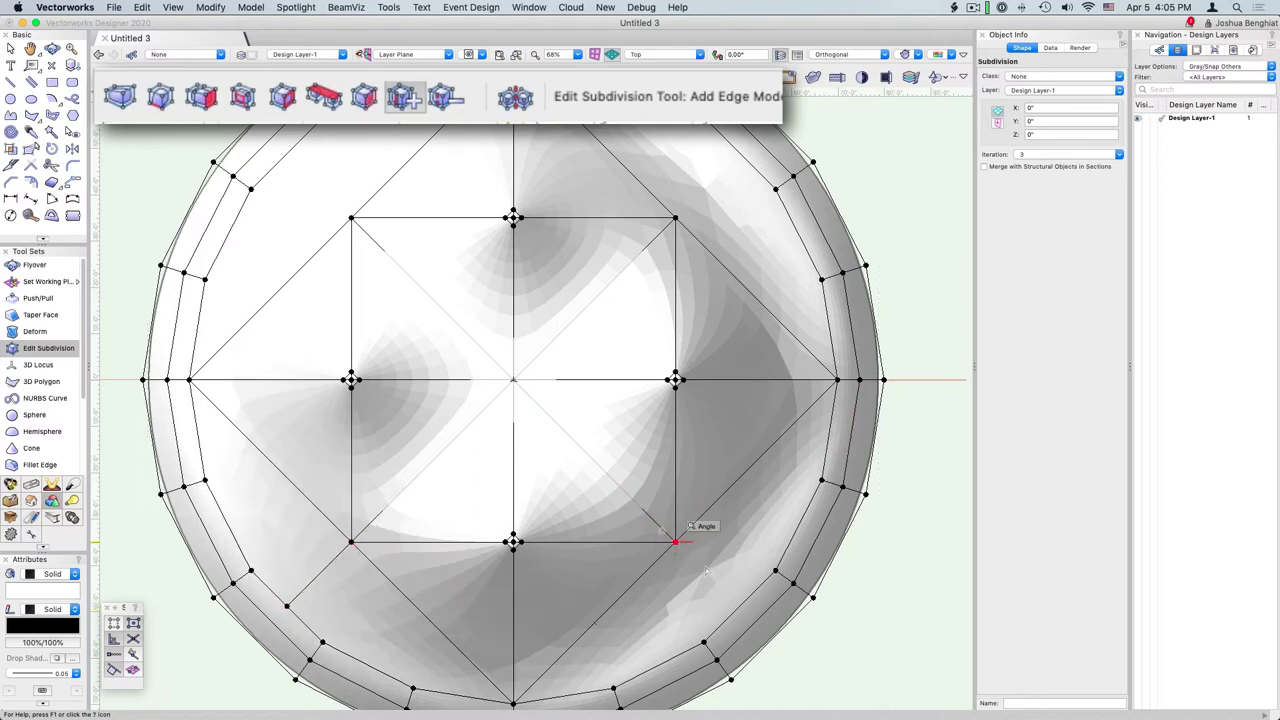
{"action": "left_click", "coordinate": [740, 607]}
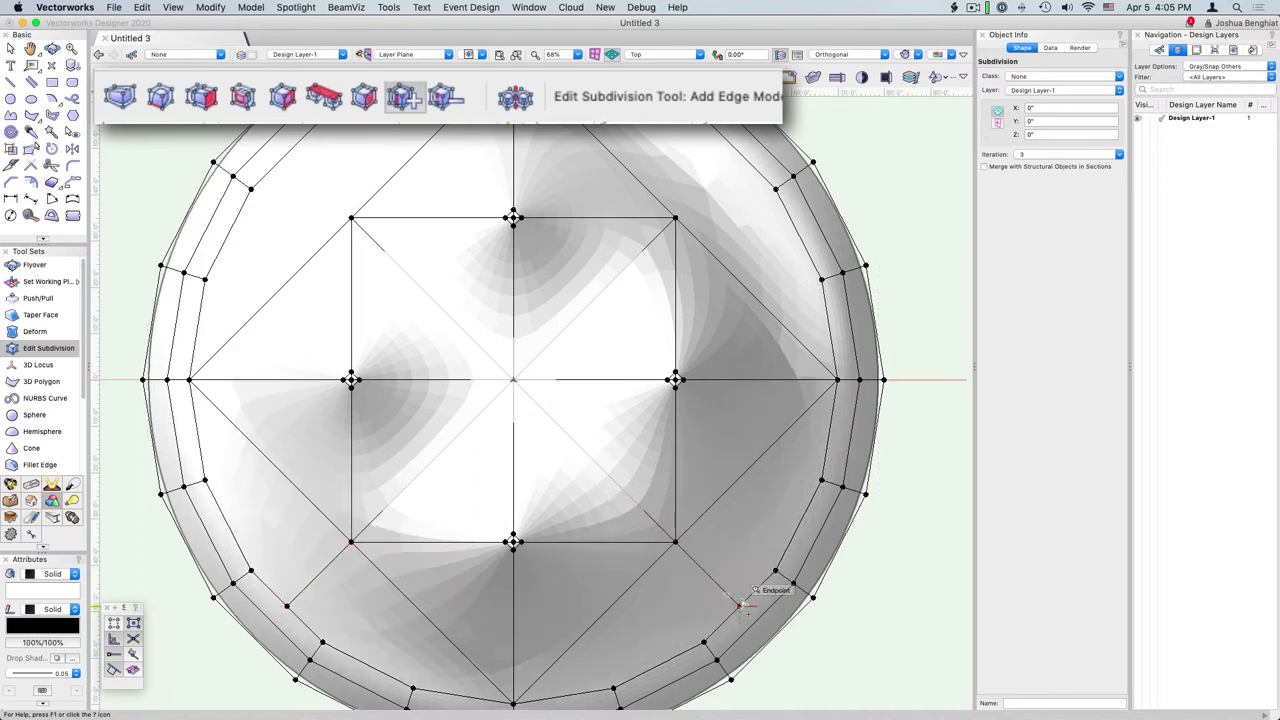
{"action": "left_click", "coordinate": [757, 255]}
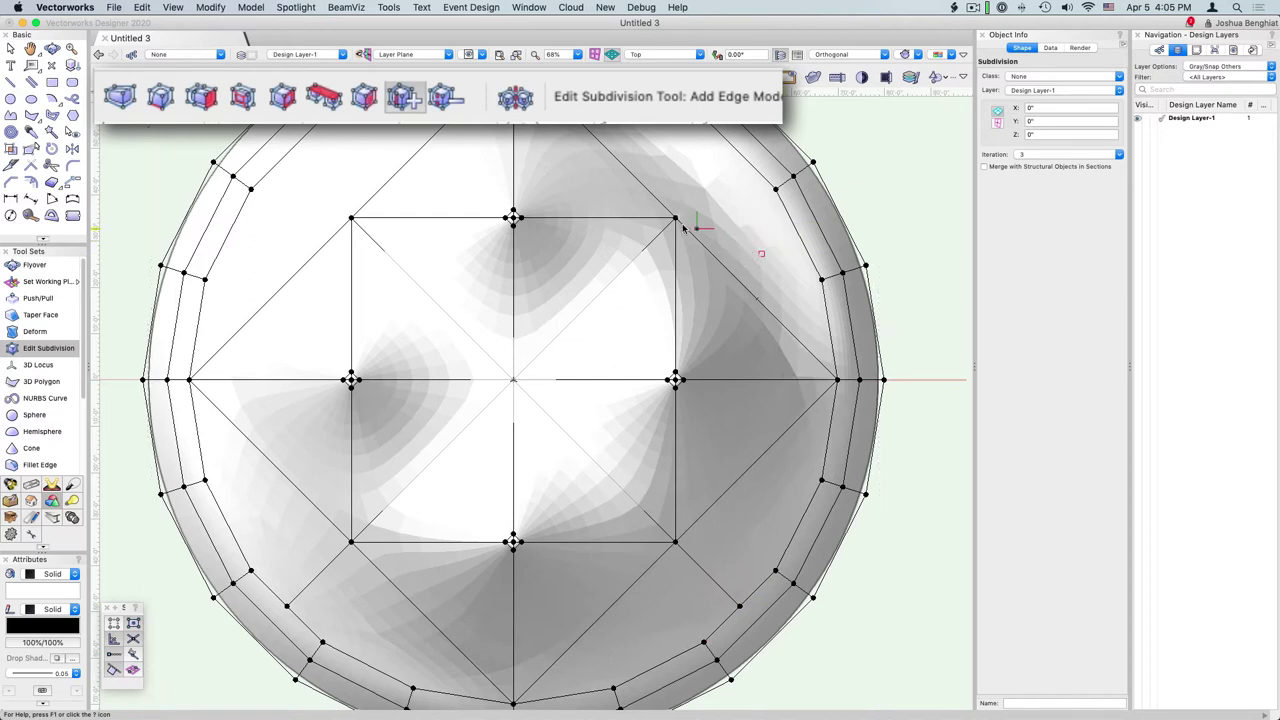
{"action": "left_click", "coordinate": [743, 157]}
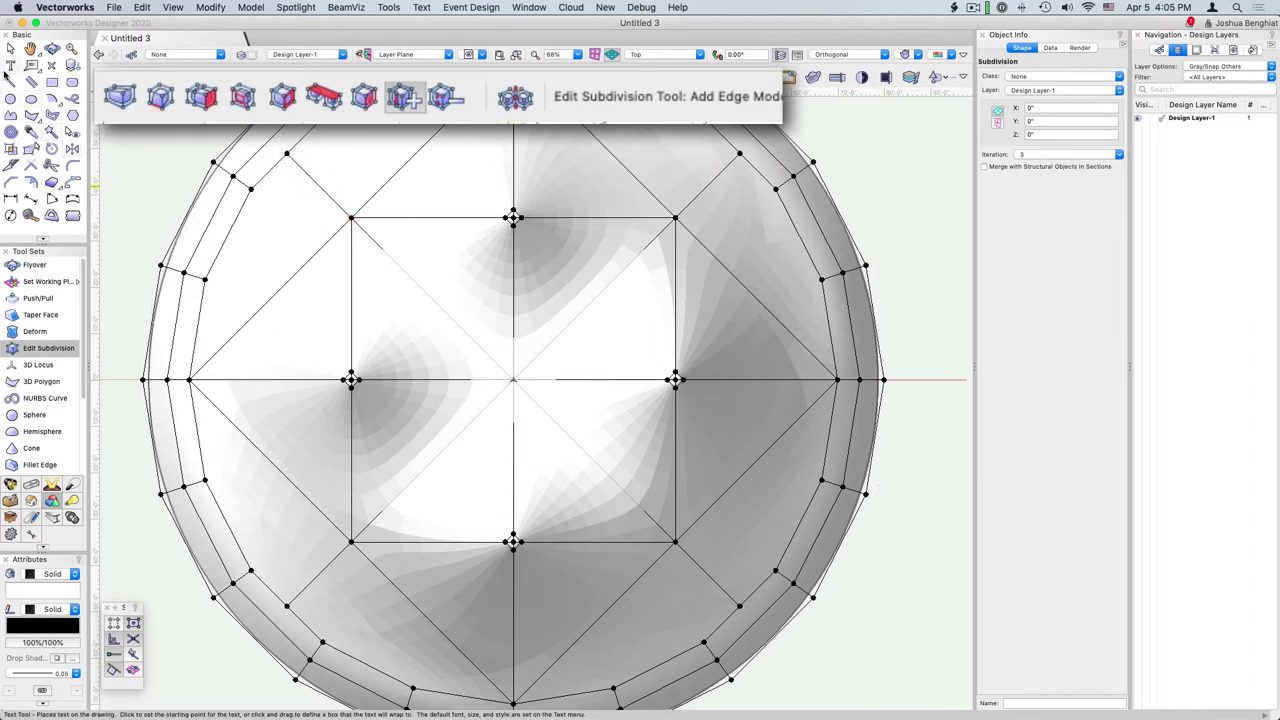
Step: In Right Isometric view, start zigzag edges along the front of the lower rim band, joining base vertices to midpoints of the band's upper edges
{"action": "left_click", "coordinate": [51, 48]}
{"action": "left_click_drag", "start_coordinate": [723, 589], "coordinate": [788, 161]}
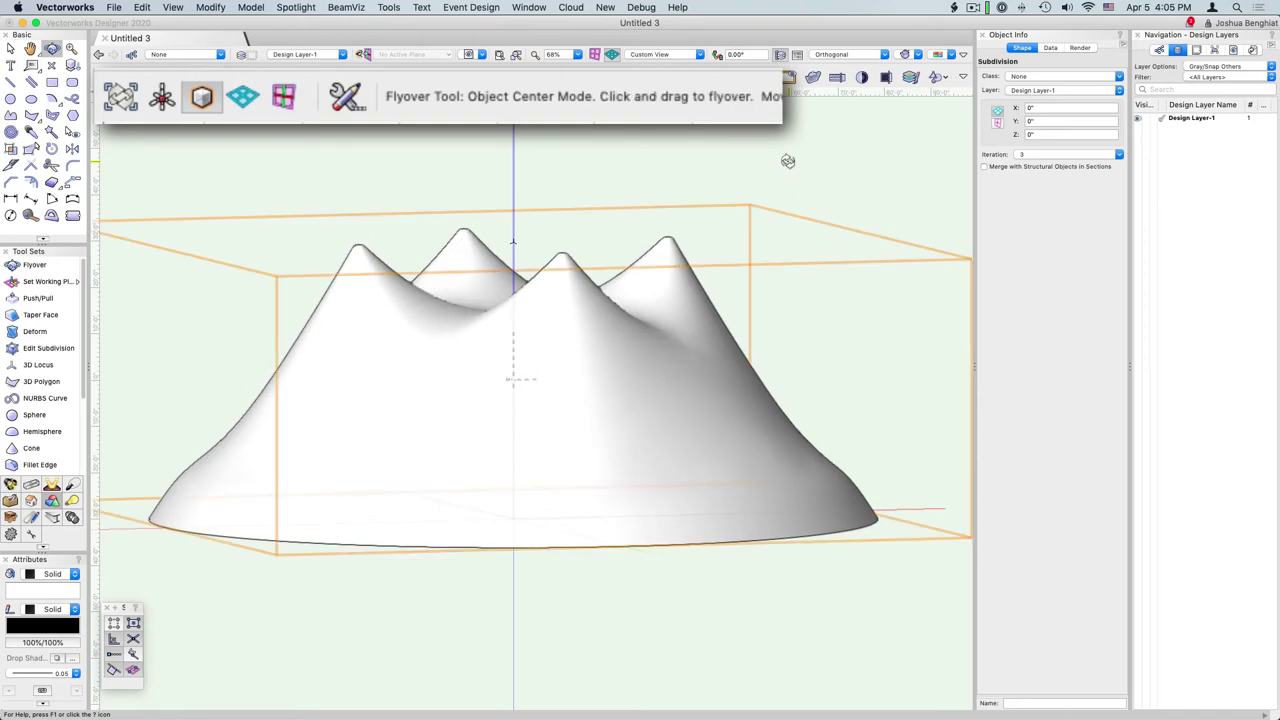
{"action": "key", "text": "x"}
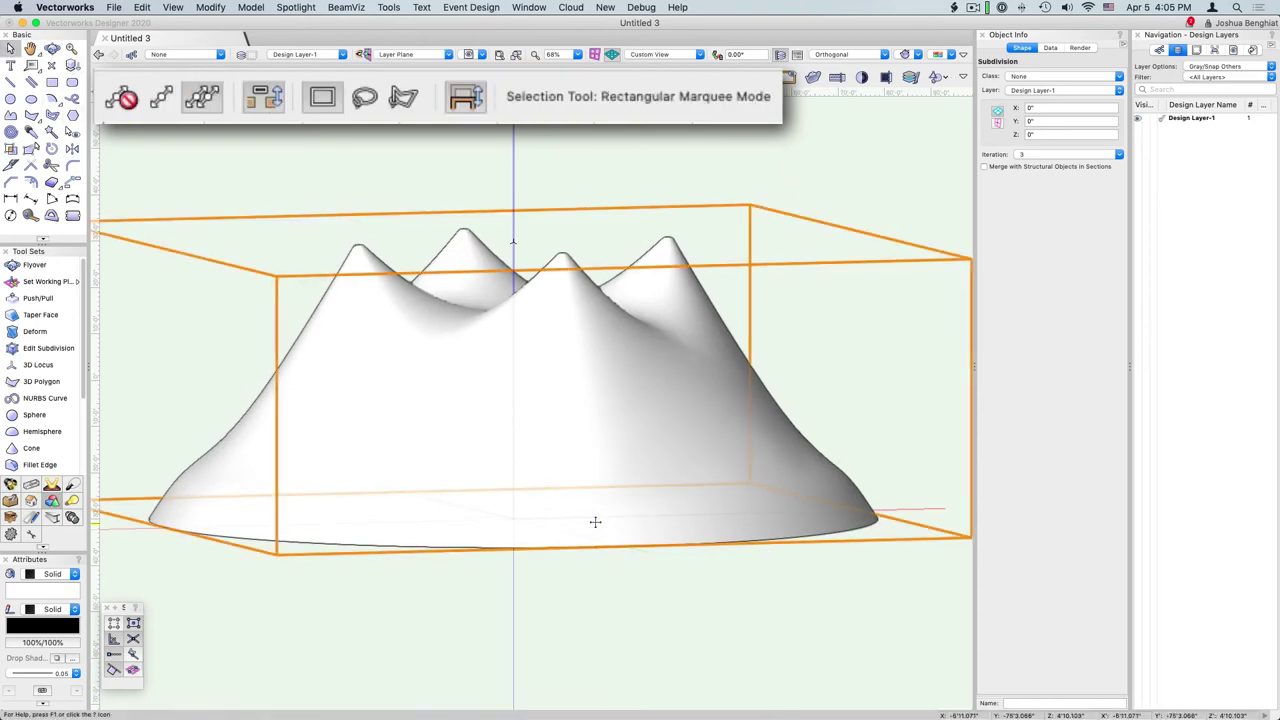
{"action": "double_click", "coordinate": [595, 521]}
{"action": "key", "text": "KP_2"}
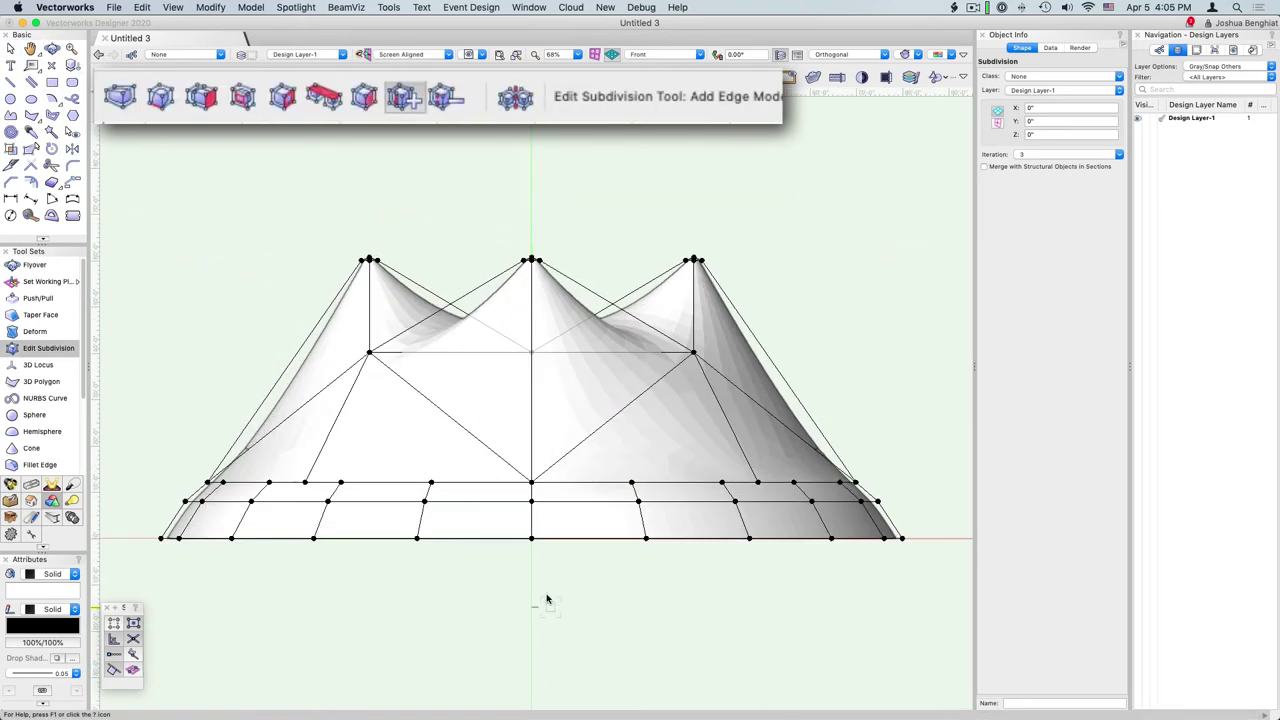
{"action": "key", "text": "KP_3"}
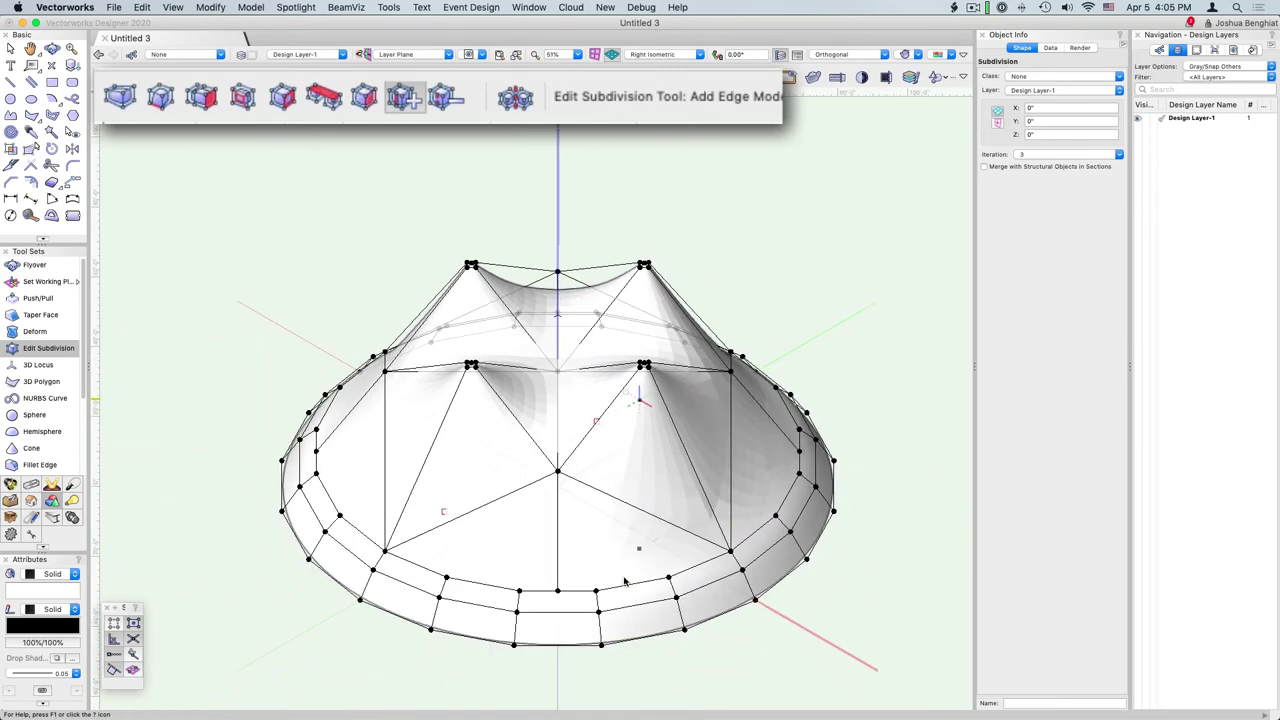
{"action": "scroll", "coordinate": [616, 685], "scroll_direction": "up", "scroll_amount": 3}
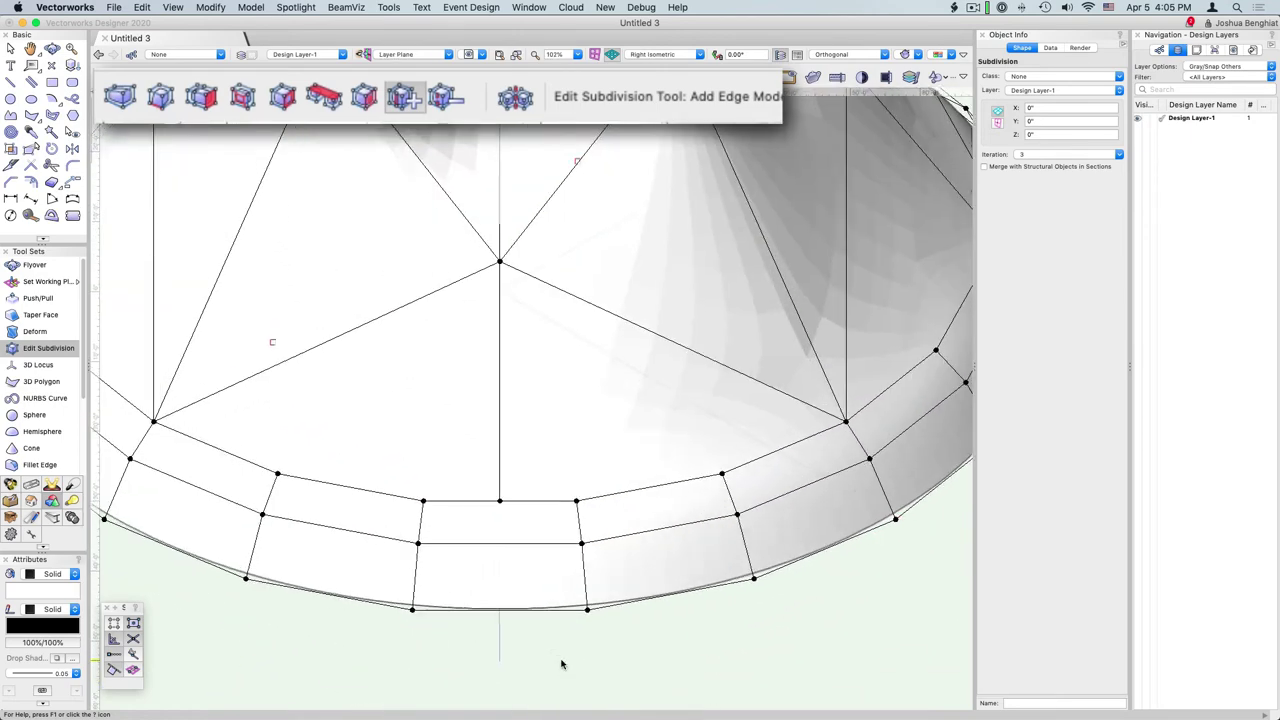
{"action": "key", "text": "super+z"}
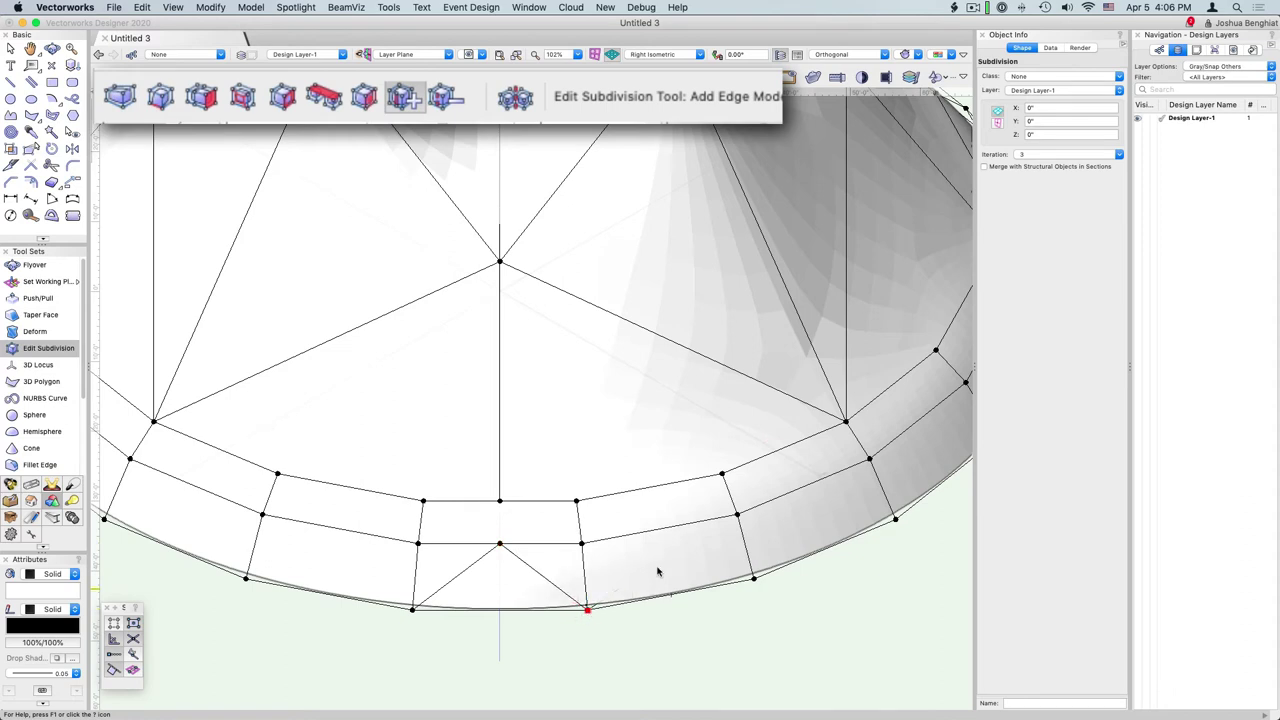
{"action": "left_click", "coordinate": [659, 529]}
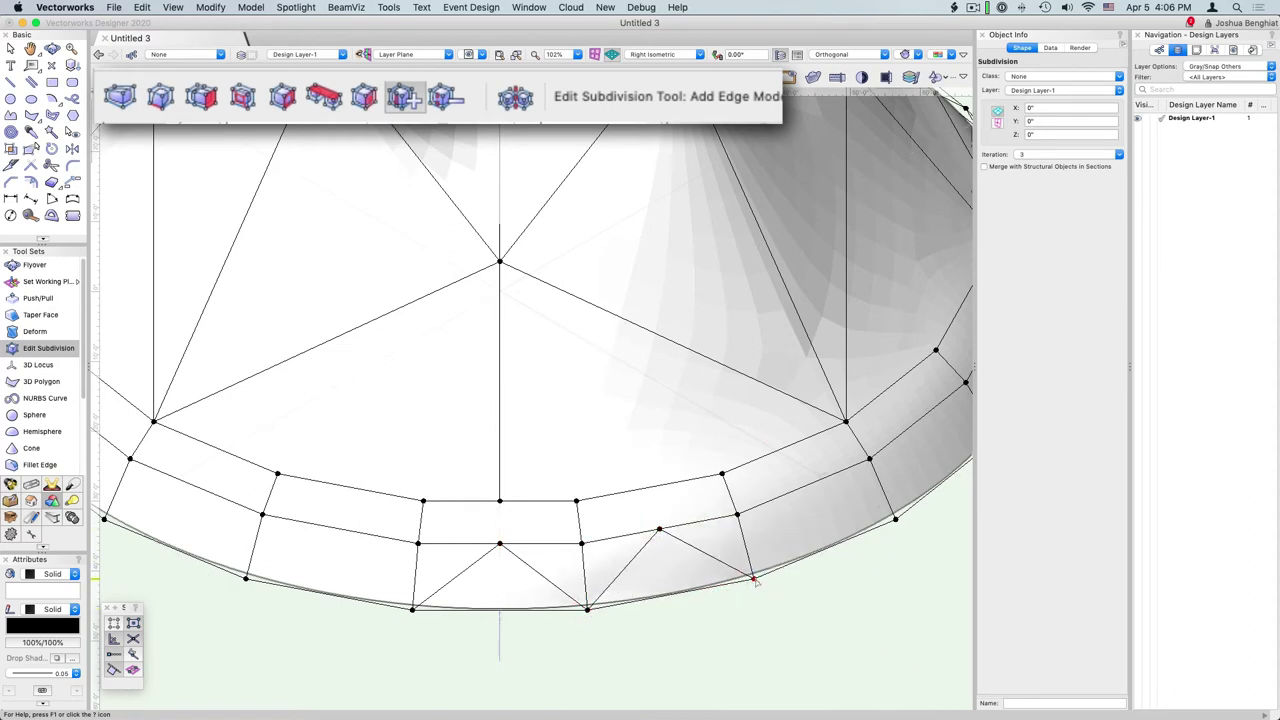
{"action": "left_click", "coordinate": [804, 487]}
{"action": "left_click", "coordinate": [895, 519]}
Step: Continue the zigzag edges along the lower rim band around the far end visible in Right Isometric view
{"action": "middle_click_drag", "start_coordinate": [895, 519], "coordinate": [503, 557]}
{"action": "left_click", "coordinate": [526, 458]}
{"action": "left_click", "coordinate": [604, 475]}
{"action": "left_click", "coordinate": [600, 375]}
Step: Extend the zigzag edges along the lower rim band in Right Rear Isometric view, alternating between base vertices and upper-edge midpoints
{"action": "key", "text": "KP_9"}
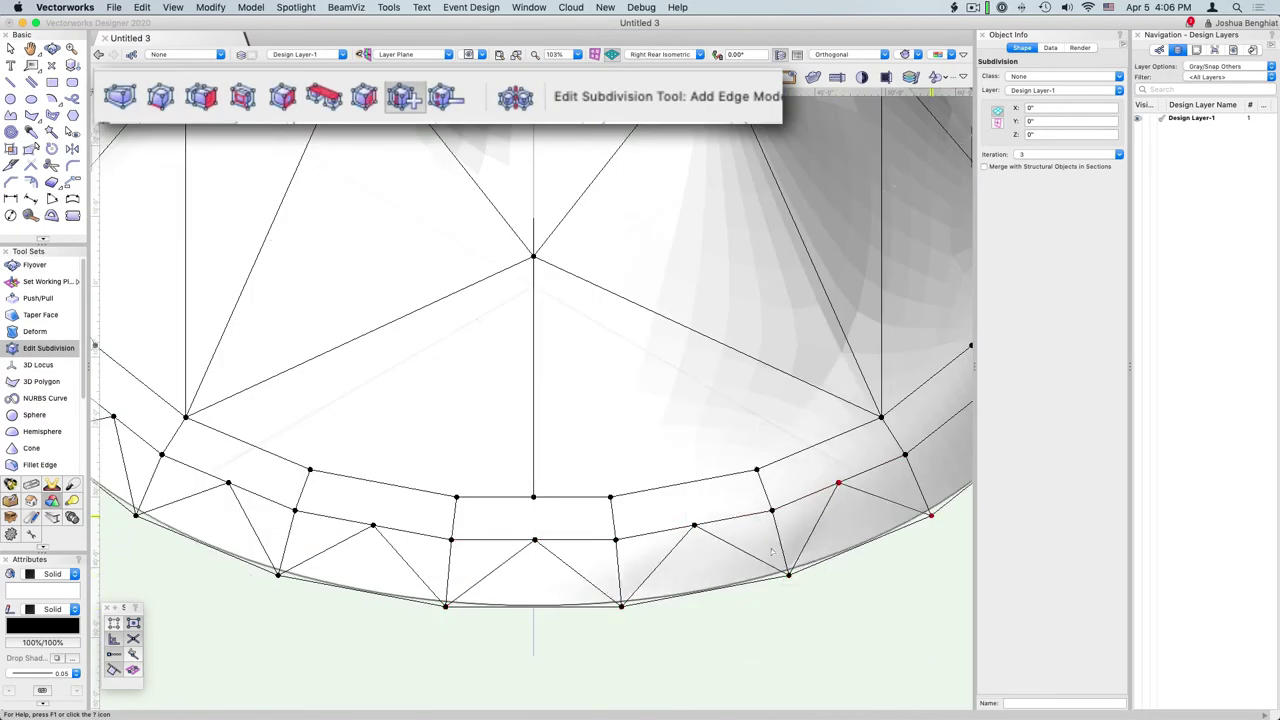
{"action": "scroll", "coordinate": [771, 551], "scroll_direction": "down", "scroll_amount": 3}
{"action": "middle_click_drag", "start_coordinate": [771, 551], "coordinate": [476, 631]}
{"action": "left_click", "coordinate": [615, 529]}
{"action": "left_click", "coordinate": [678, 541]}
{"action": "left_click", "coordinate": [672, 465]}
{"action": "left_click", "coordinate": [718, 466]}
Step: Add zigzag edges along the next stretch of the lower rim band in Left Rear Isometric view, using base vertices and upper-edge midpoints
{"action": "key", "text": "KP_7"}
{"action": "middle_click_drag", "start_coordinate": [686, 474], "coordinate": [478, 289]}
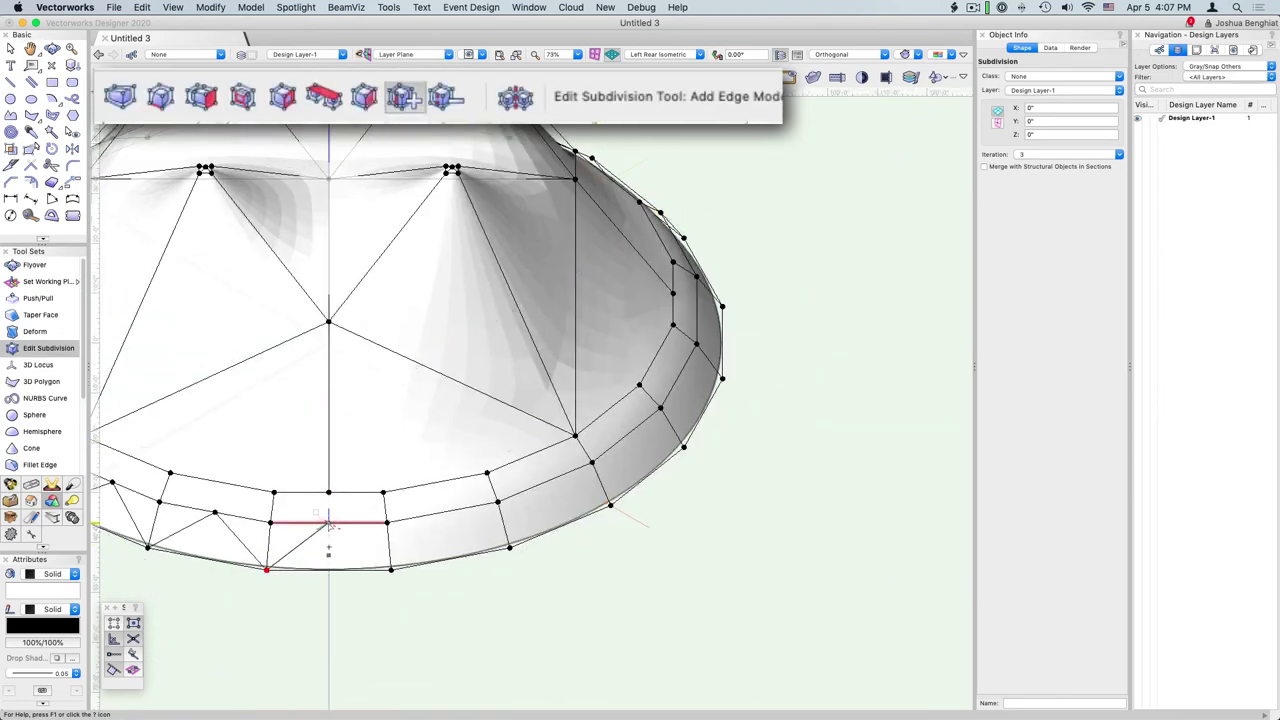
{"action": "left_click", "coordinate": [391, 571]}
{"action": "left_click", "coordinate": [442, 512]}
{"action": "left_click", "coordinate": [510, 548]}
{"action": "left_click", "coordinate": [545, 482]}
{"action": "left_click", "coordinate": [610, 505]}
{"action": "left_click", "coordinate": [626, 436]}
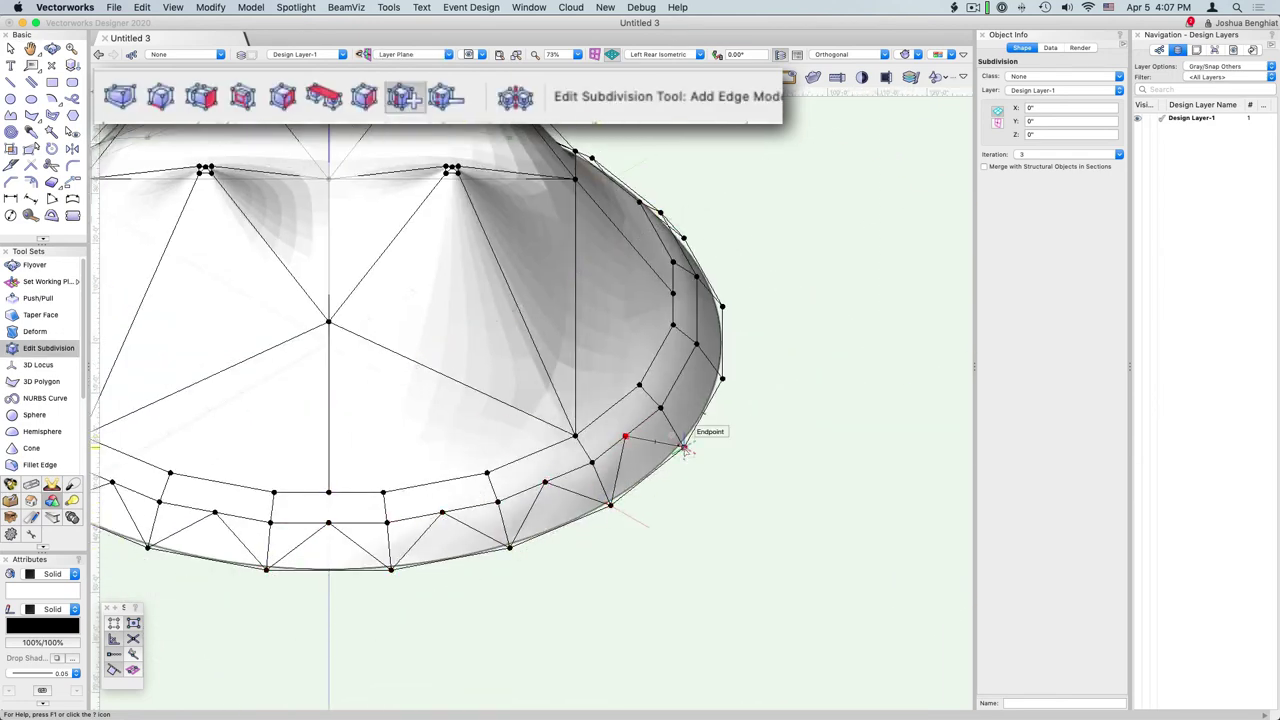
{"action": "left_click", "coordinate": [684, 447]}
{"action": "left_click", "coordinate": [679, 376]}
Step: Close the zigzag ring by adding the remaining lower rim band edges in Left Isometric view
{"action": "key", "text": "1"}
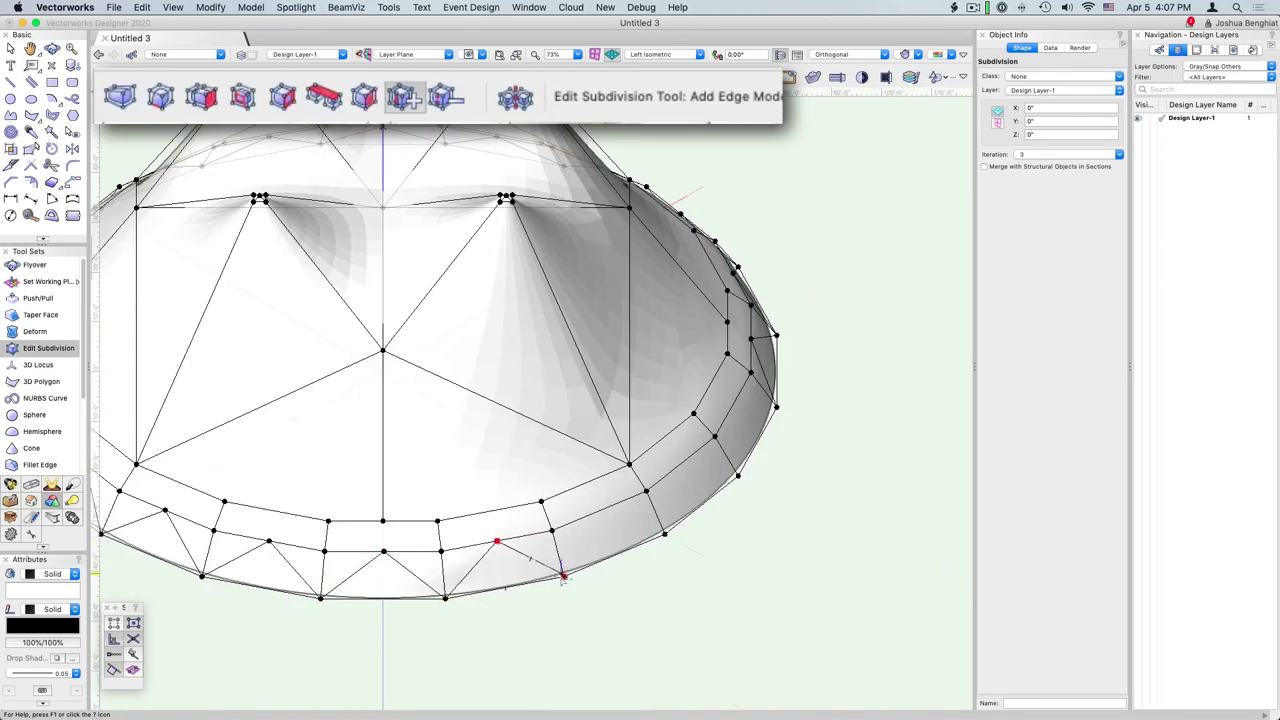
{"action": "left_click", "coordinate": [563, 577]}
{"action": "left_click", "coordinate": [599, 511]}
{"action": "left_click", "coordinate": [664, 534]}
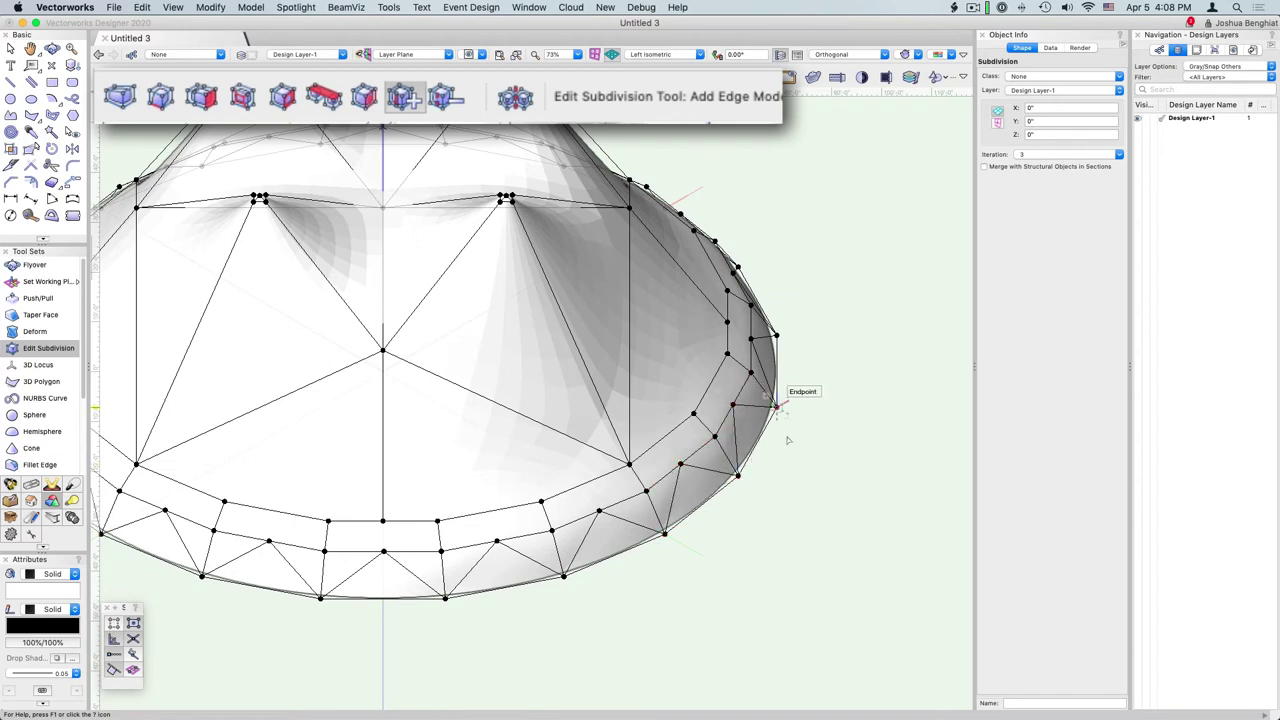
Step: Turn the triangular faces along the base of the rim into face holes in Left Isometric view
{"action": "left_click", "coordinate": [283, 96]}
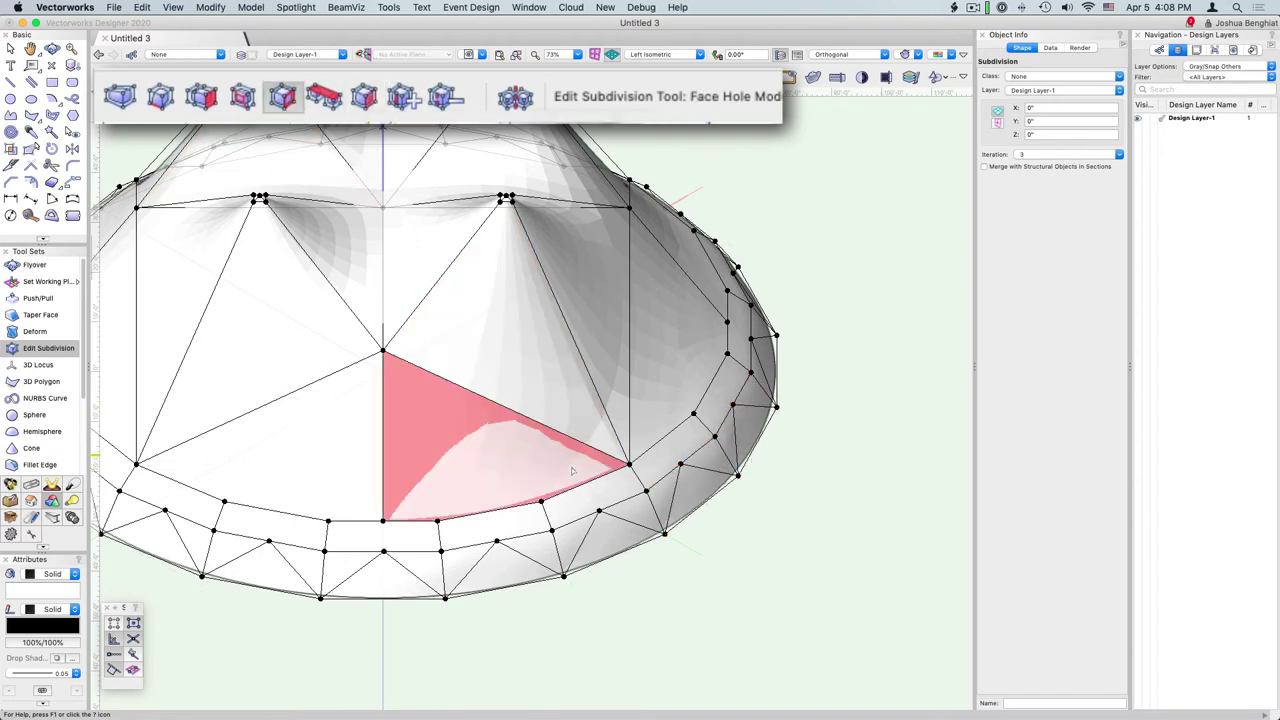
{"action": "left_click", "coordinate": [508, 578]}
{"action": "left_click", "coordinate": [612, 545]}
{"action": "left_click", "coordinate": [696, 490]}
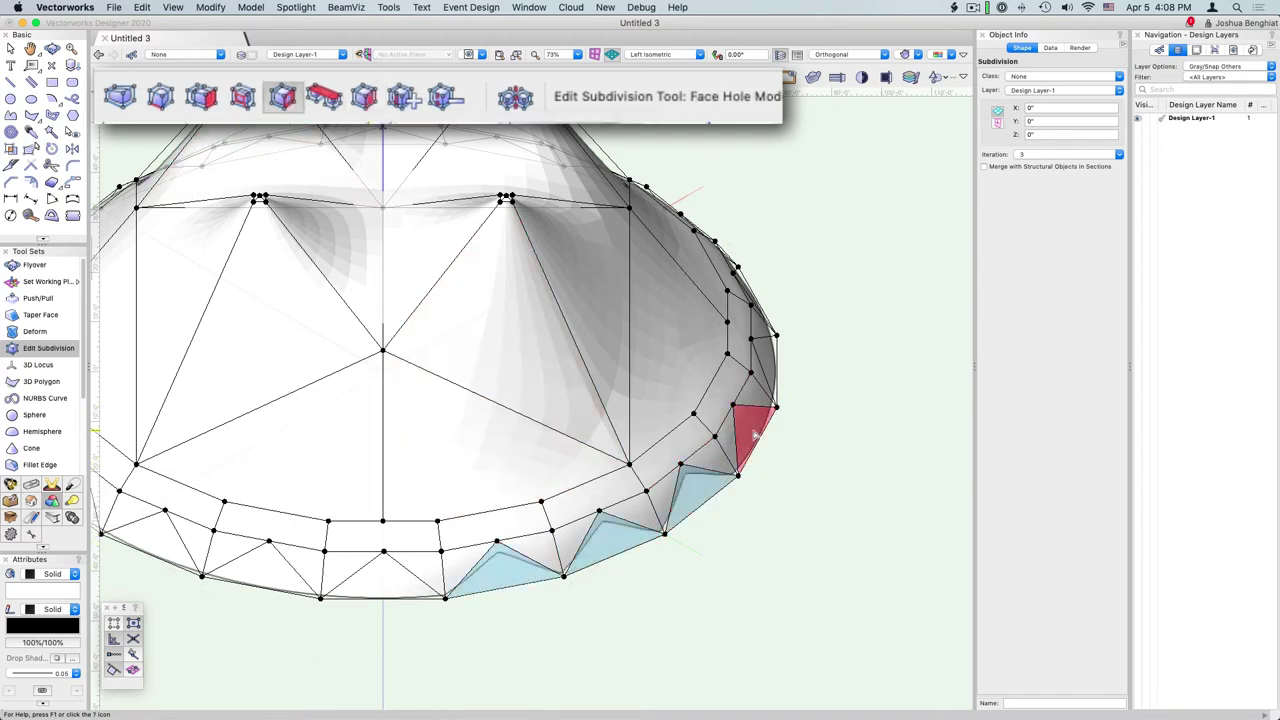
{"action": "left_click", "coordinate": [755, 433]}
{"action": "left_click", "coordinate": [765, 372]}
{"action": "left_click", "coordinate": [383, 575]}
{"action": "left_click", "coordinate": [265, 570]}
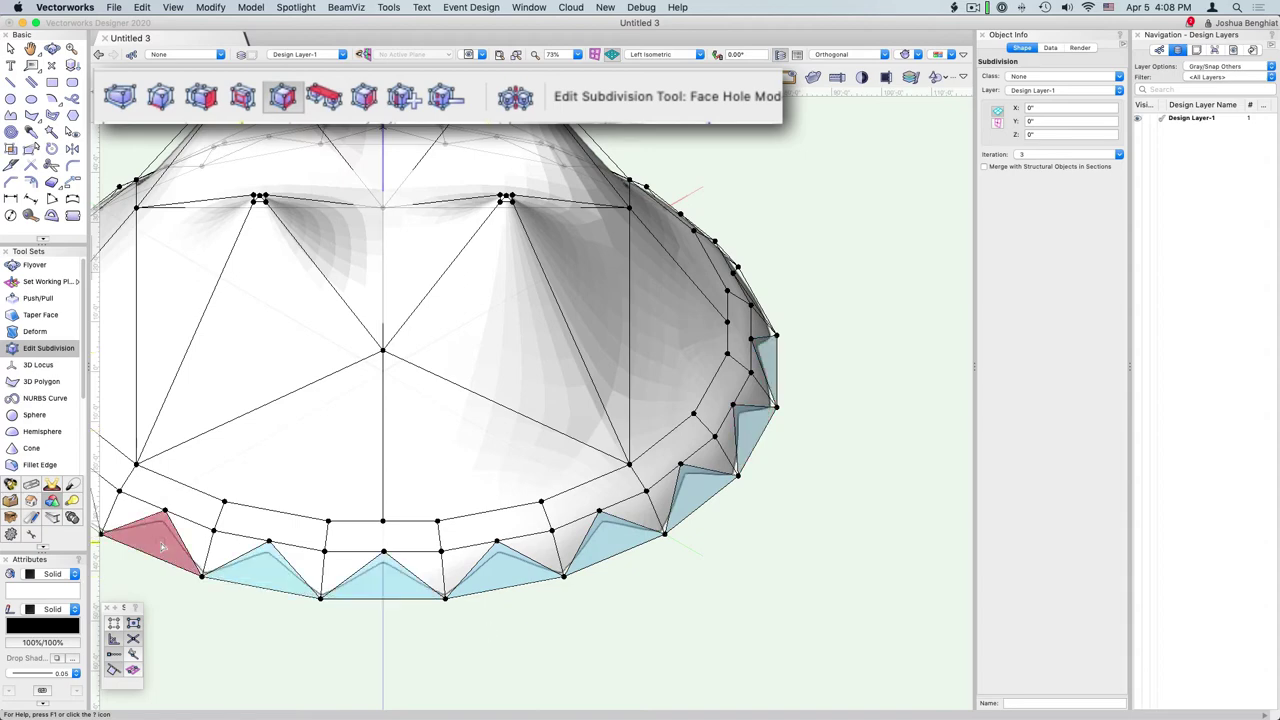
Step: Make face holes from the uncut triangular base faces at the front in Right Isometric view
{"action": "key", "text": "3"}
{"action": "middle_click_drag", "start_coordinate": [435, 591], "coordinate": [409, 457]}
{"action": "left_click", "coordinate": [650, 591]}
{"action": "left_click", "coordinate": [738, 560]}
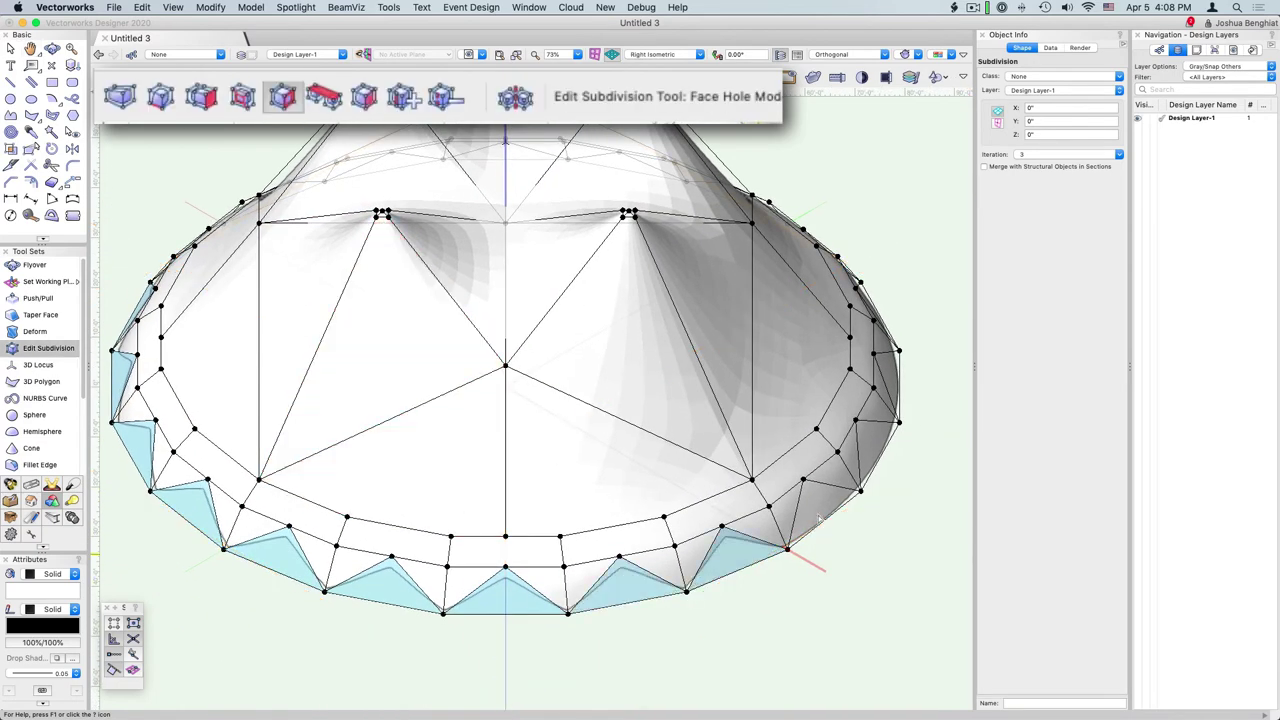
Step: Make face holes from the uncut triangular base faces of the rim in Right Rear Isometric view
{"action": "key", "text": "9"}
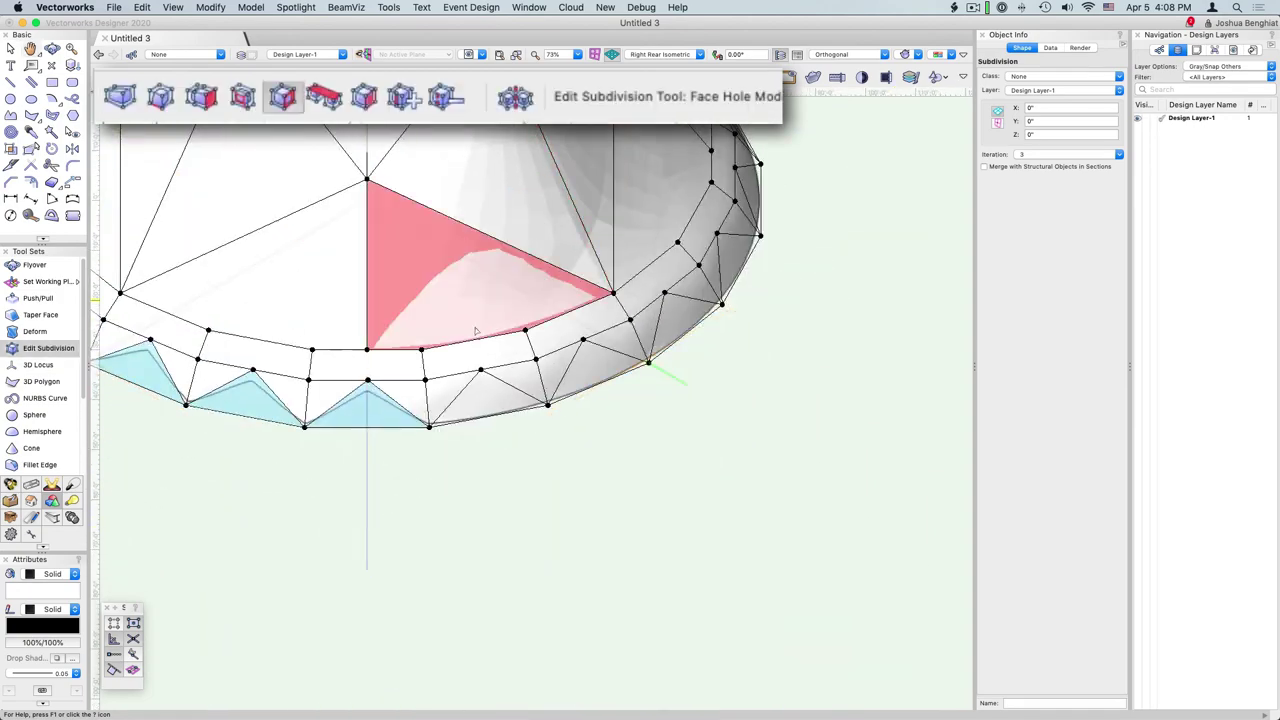
{"action": "left_click", "coordinate": [490, 400]}
{"action": "left_click", "coordinate": [600, 368]}
{"action": "left_click", "coordinate": [688, 320]}
{"action": "left_click", "coordinate": [738, 262]}
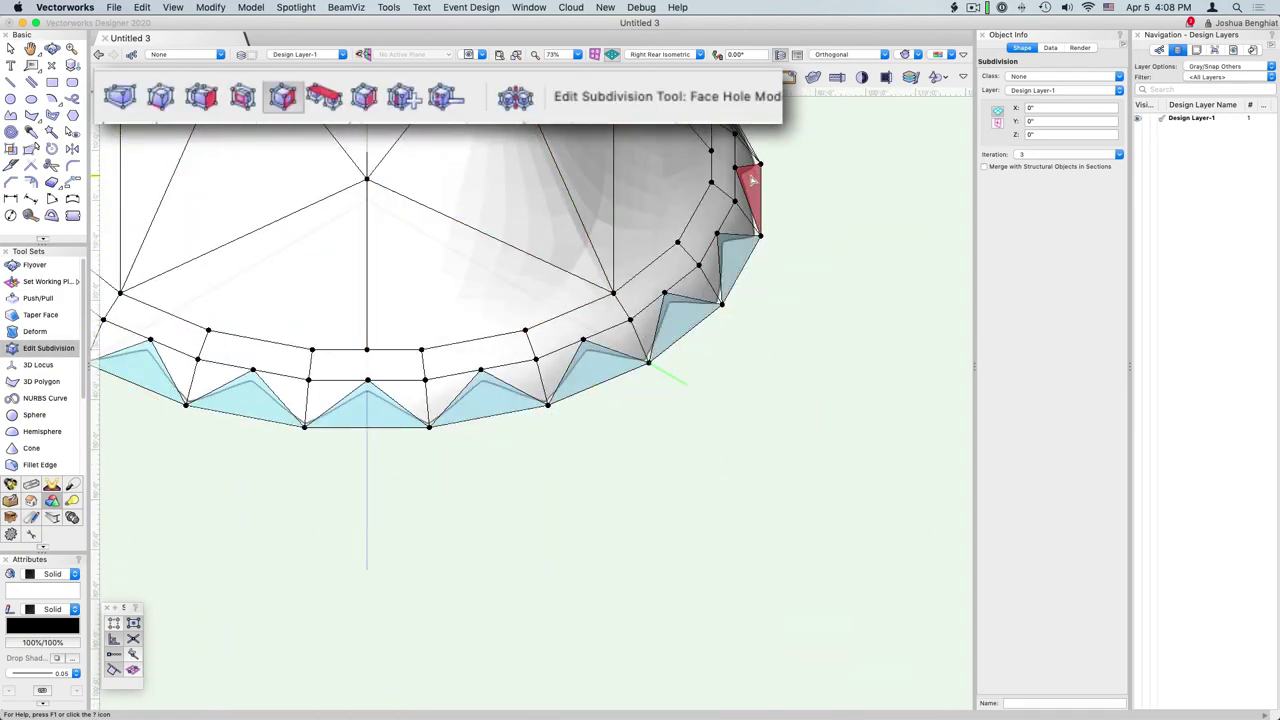
Step: Make the last triangular base face a hole in Left Rear Isometric view and activate Crease mode
{"action": "key", "text": "7"}
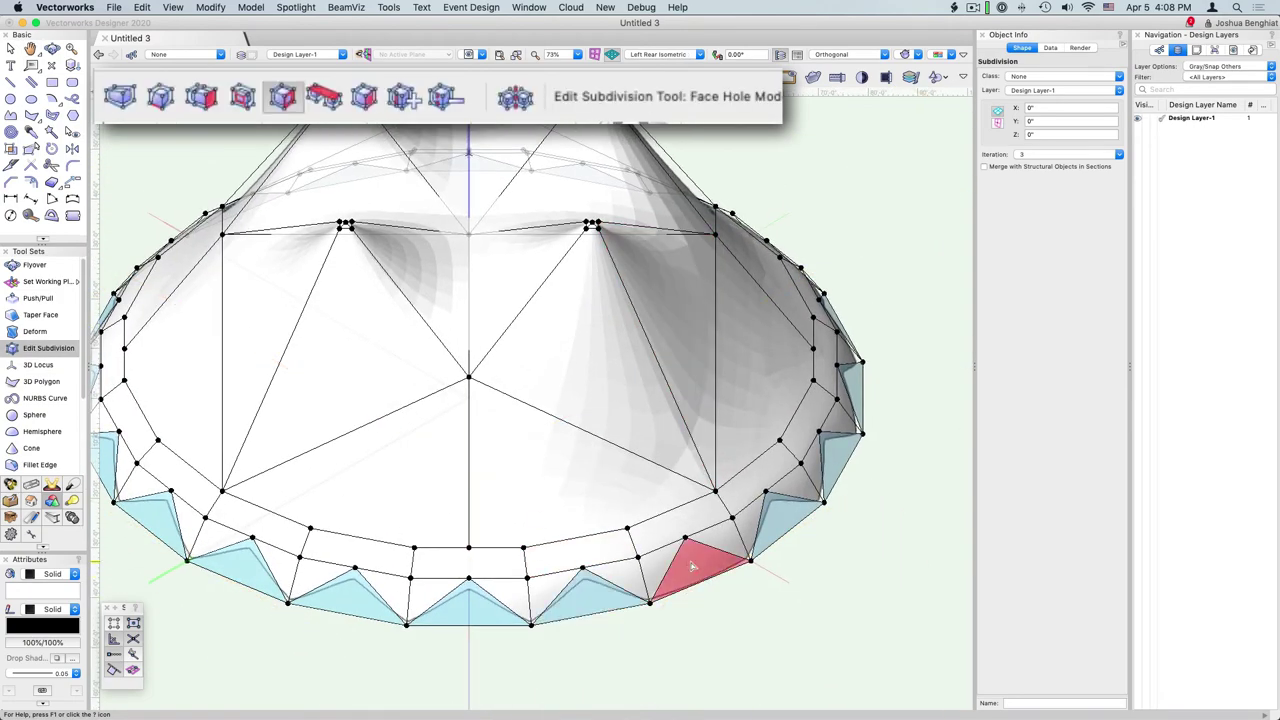
{"action": "left_click", "coordinate": [692, 567]}
{"action": "left_click", "coordinate": [160, 97]}
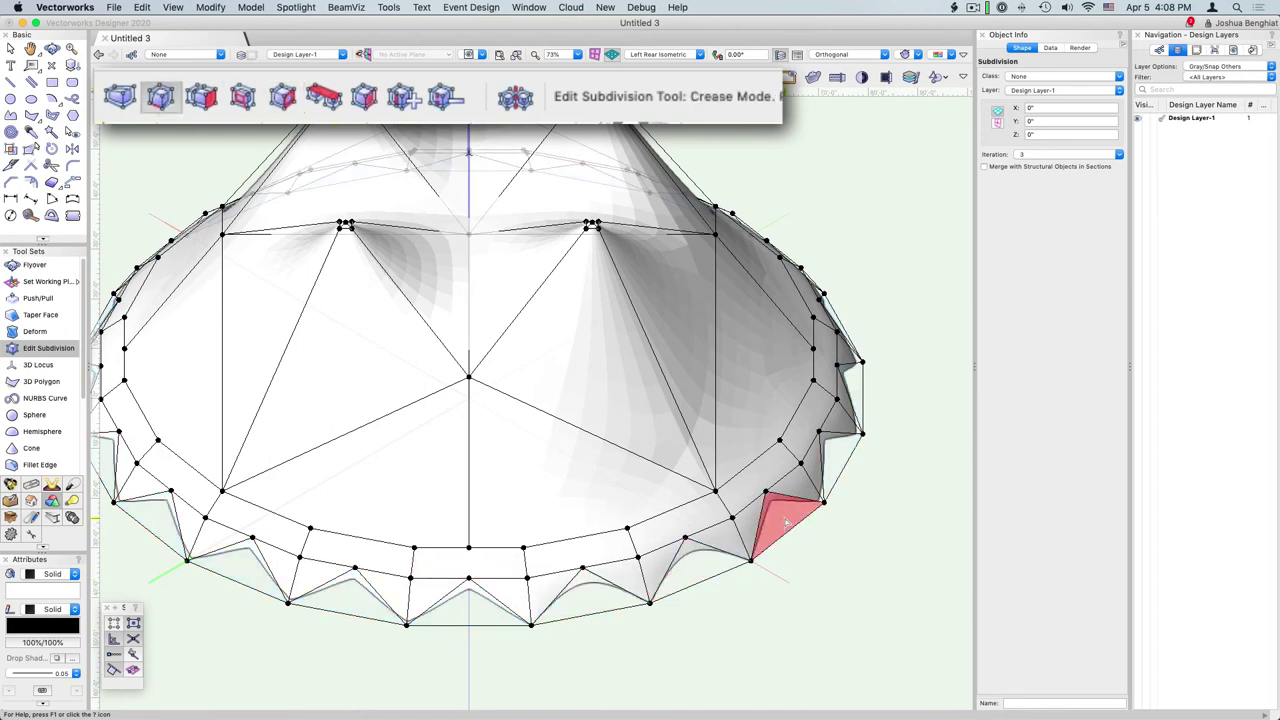
Step: Crease the triangular face holes along the front of the base in Left Rear Isometric view
{"action": "left_click", "coordinate": [349, 597]}
{"action": "left_click", "coordinate": [238, 565]}
{"action": "left_click", "coordinate": [160, 515]}
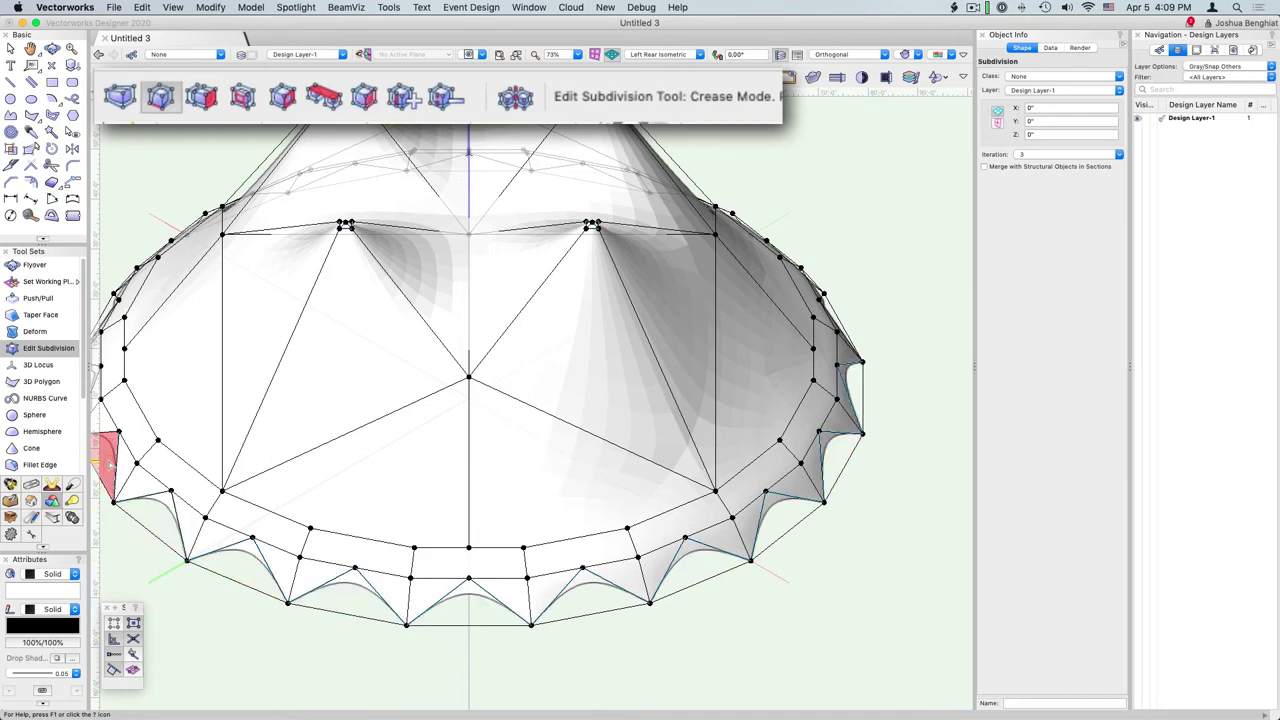
Step: Crease the uncreased triangular face holes along the base in Right Rear Isometric view
{"action": "key", "text": "9"}
{"action": "middle_click_drag", "start_coordinate": [309, 533], "coordinate": [343, 328]}
{"action": "left_click", "coordinate": [545, 535]}
{"action": "left_click", "coordinate": [440, 514]}
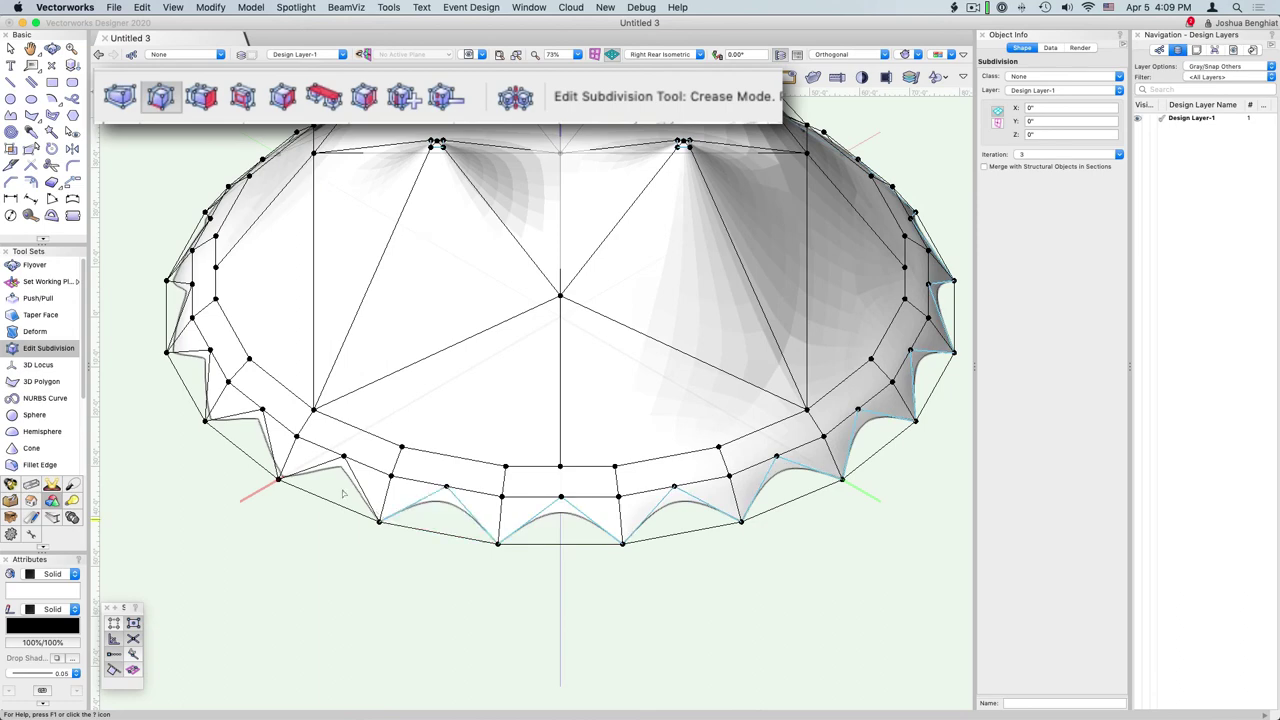
{"action": "left_click", "coordinate": [343, 493]}
Step: Crease the remaining triangular face holes of the base in Left Isometric view, and check the rim from the right isometric side
{"action": "key", "text": "1"}
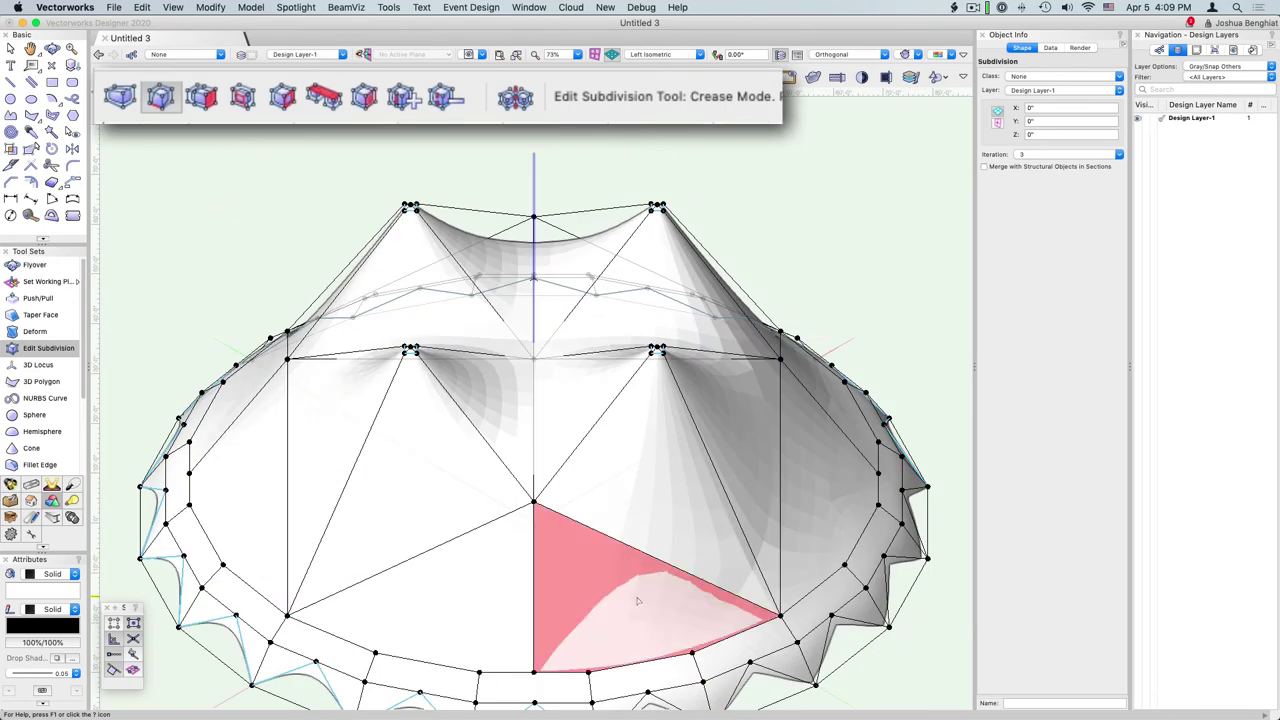
{"action": "left_click", "coordinate": [728, 435]}
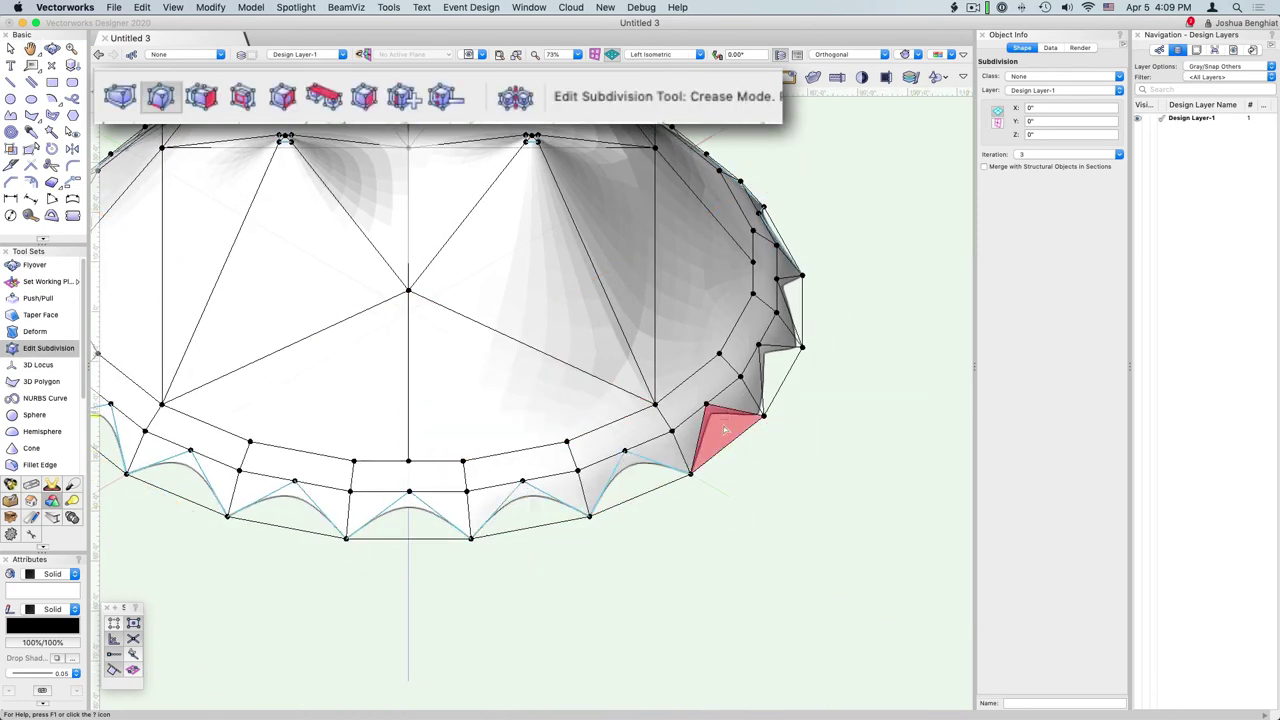
{"action": "left_click", "coordinate": [738, 420]}
{"action": "left_click", "coordinate": [780, 372]}
{"action": "key", "text": "3"}
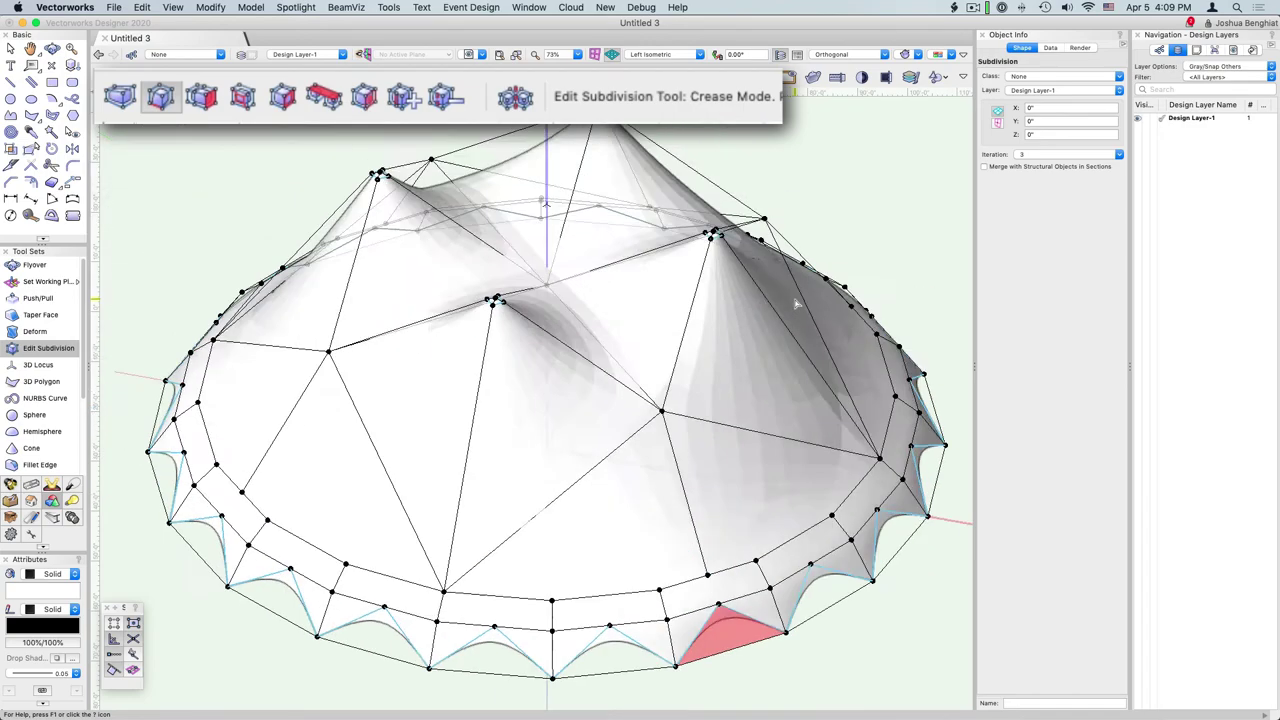
Step: In Front view, use Transform mode to lower the whole upper ring of rim vertices slightly, closer to the ring below it
{"action": "key", "text": "2"}
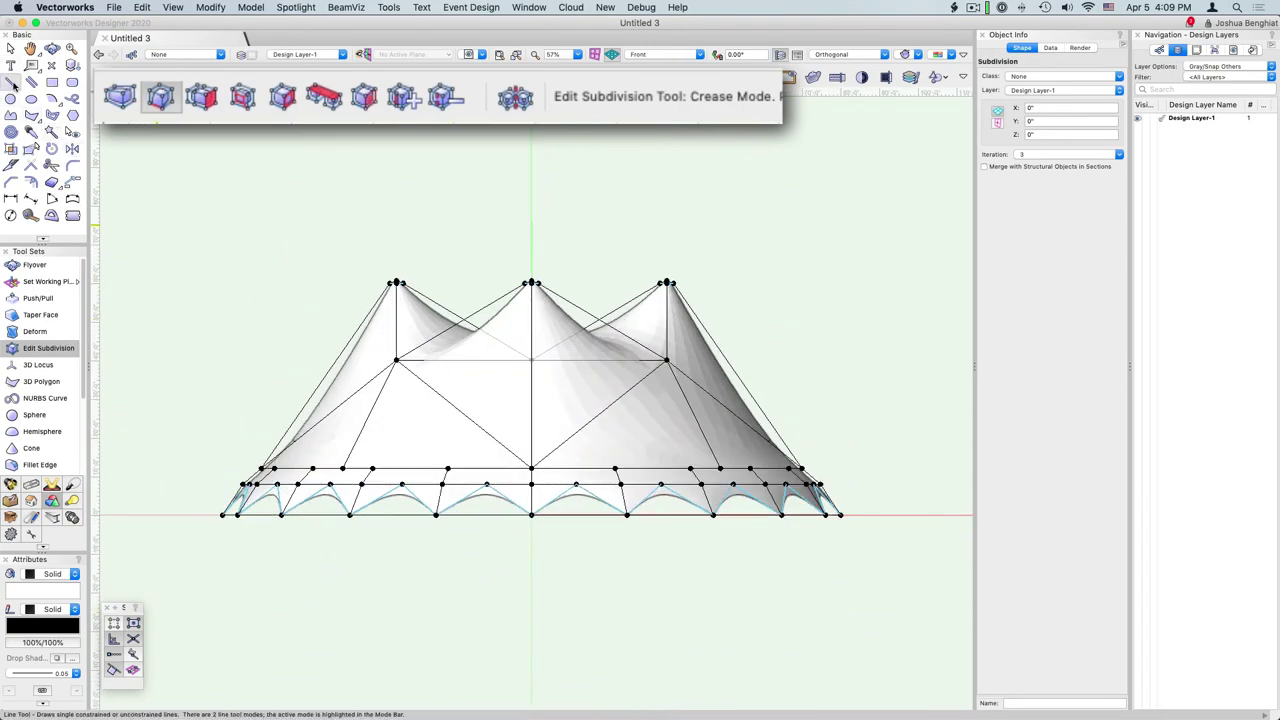
{"action": "left_click", "coordinate": [120, 96]}
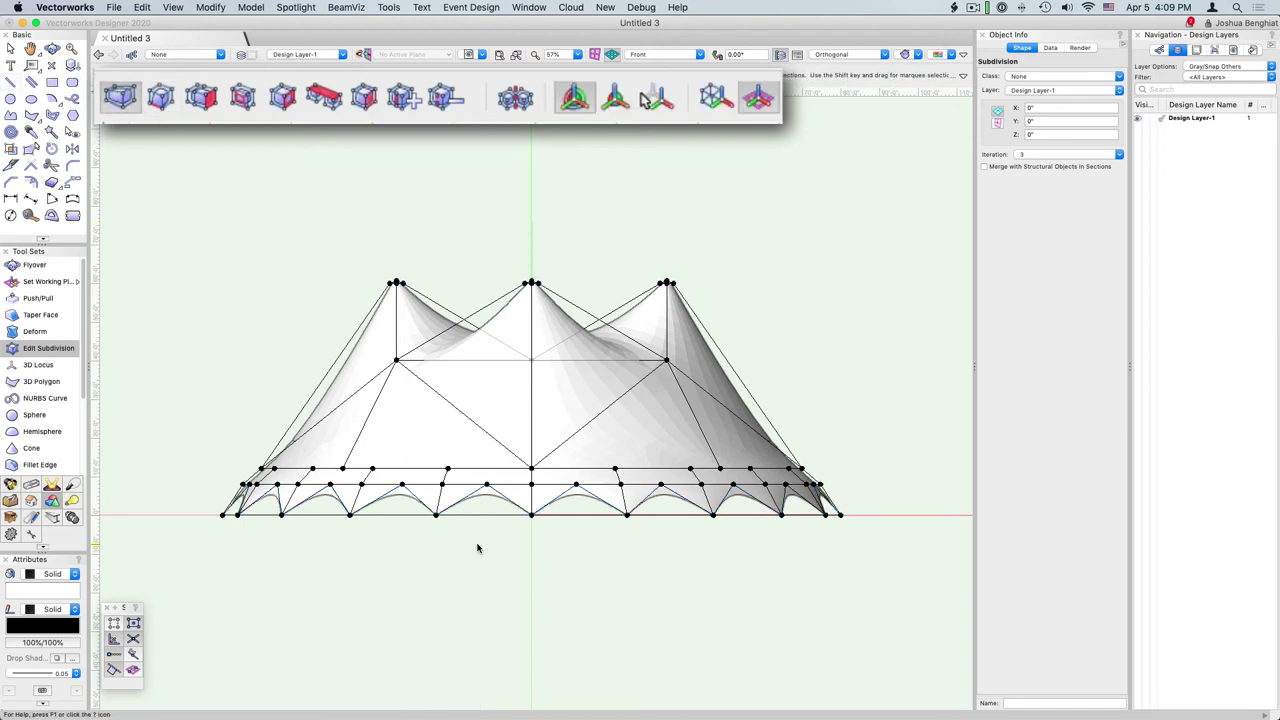
{"action": "scroll", "coordinate": [477, 548], "scroll_direction": "up", "scroll_amount": 3}
{"action": "left_click", "coordinate": [616, 98]}
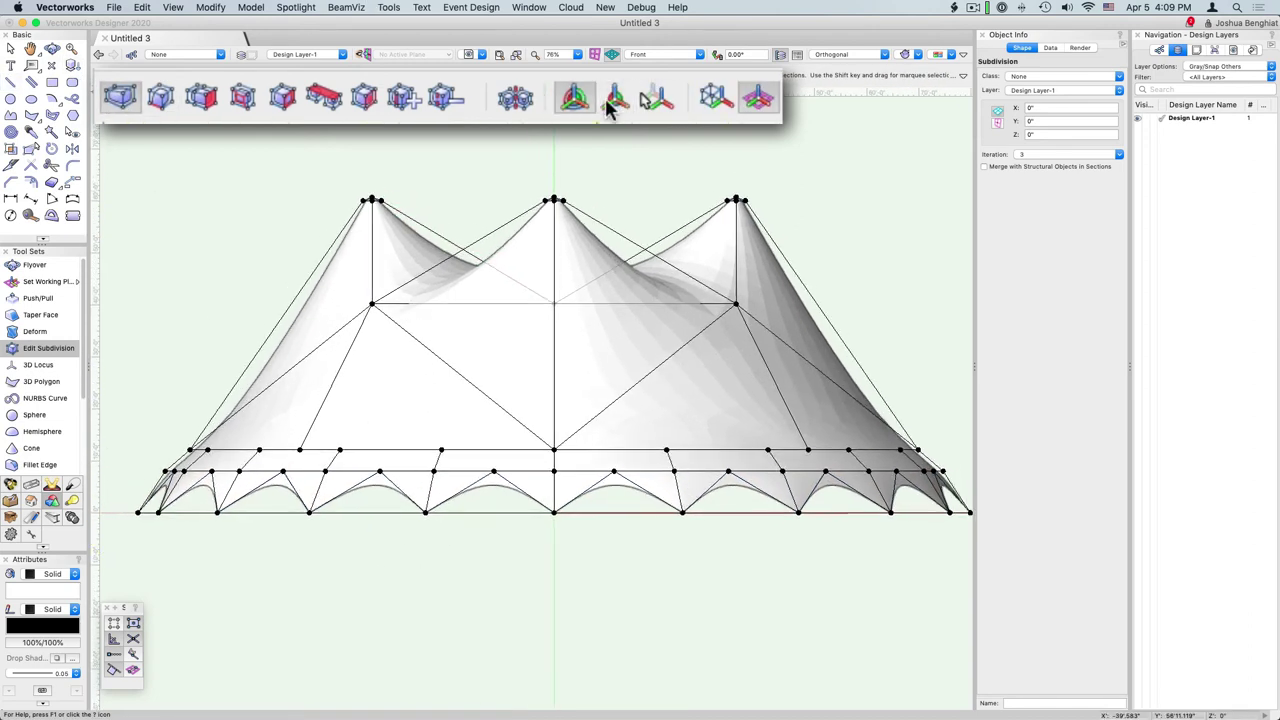
{"action": "left_click", "coordinate": [608, 104]}
{"action": "left_click_drag", "start_coordinate": [160, 430], "coordinate": [958, 462]}
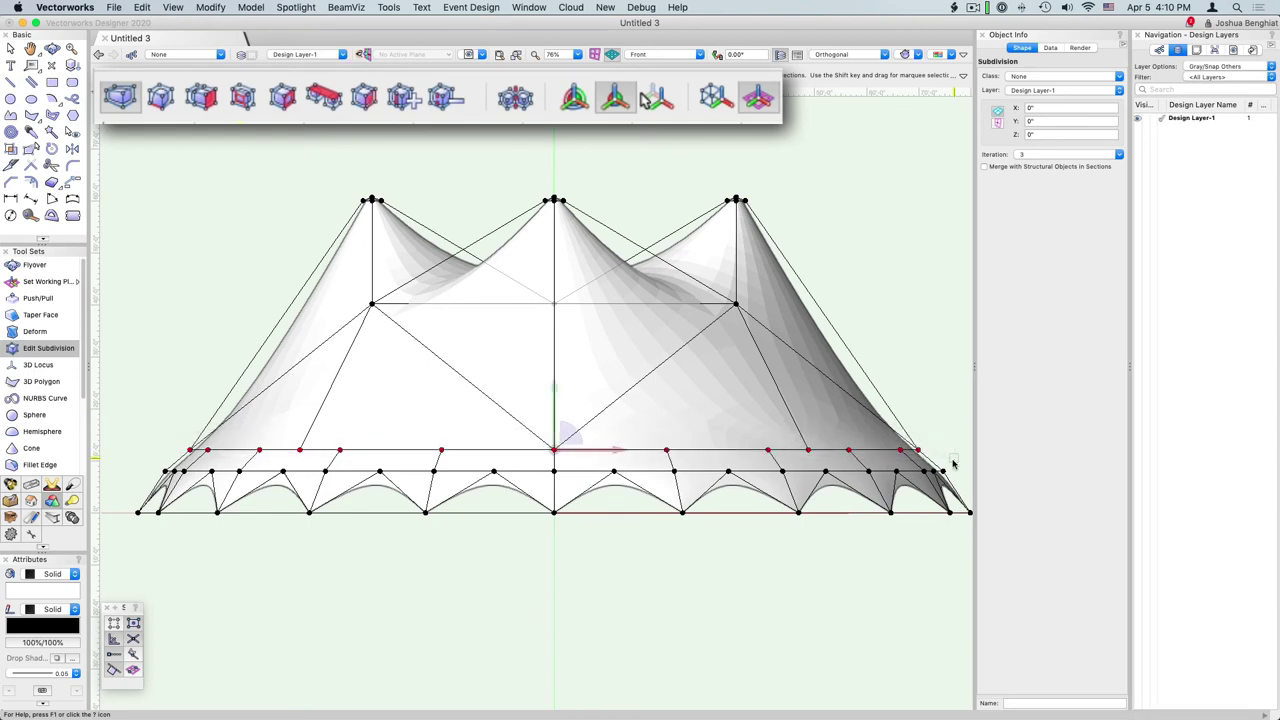
{"action": "left_click", "coordinate": [574, 99]}
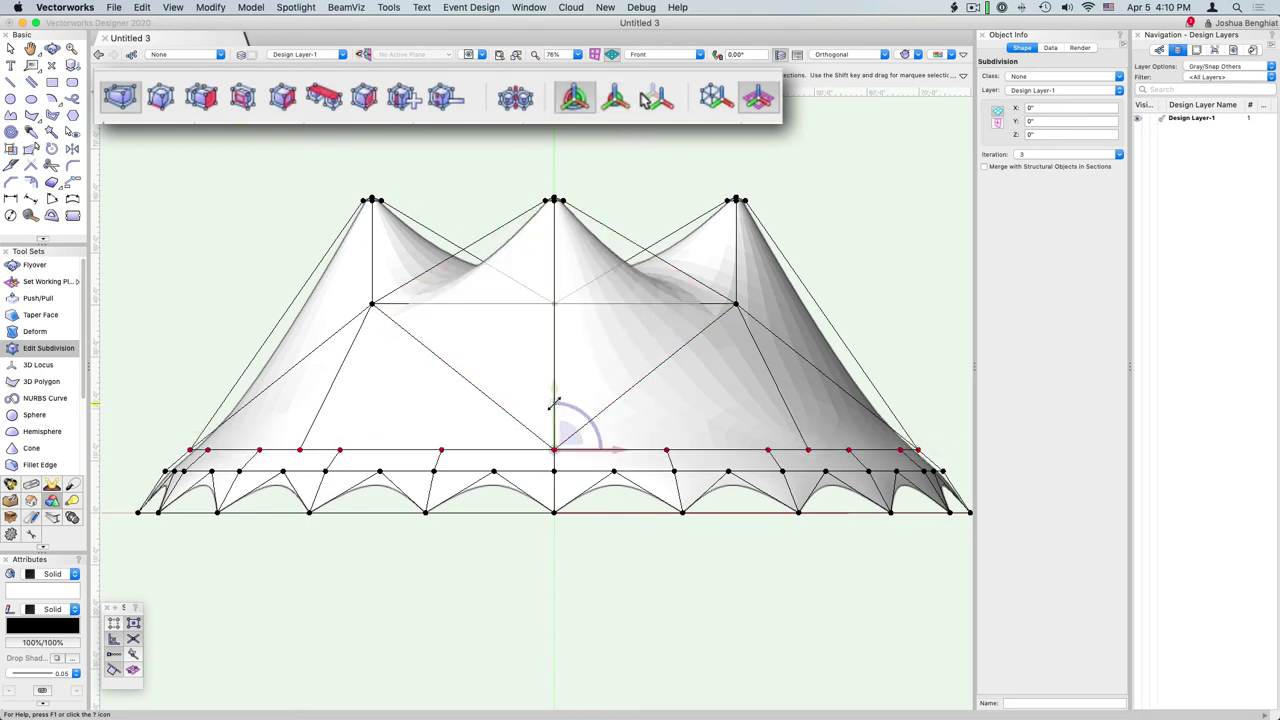
{"action": "mouse_move", "coordinate": [553, 403]}
{"action": "left_mouse_down"}
{"action": "mouse_move", "coordinate": [559, 393]}
{"action": "mouse_move", "coordinate": [554, 415]}
{"action": "left_mouse_up"}
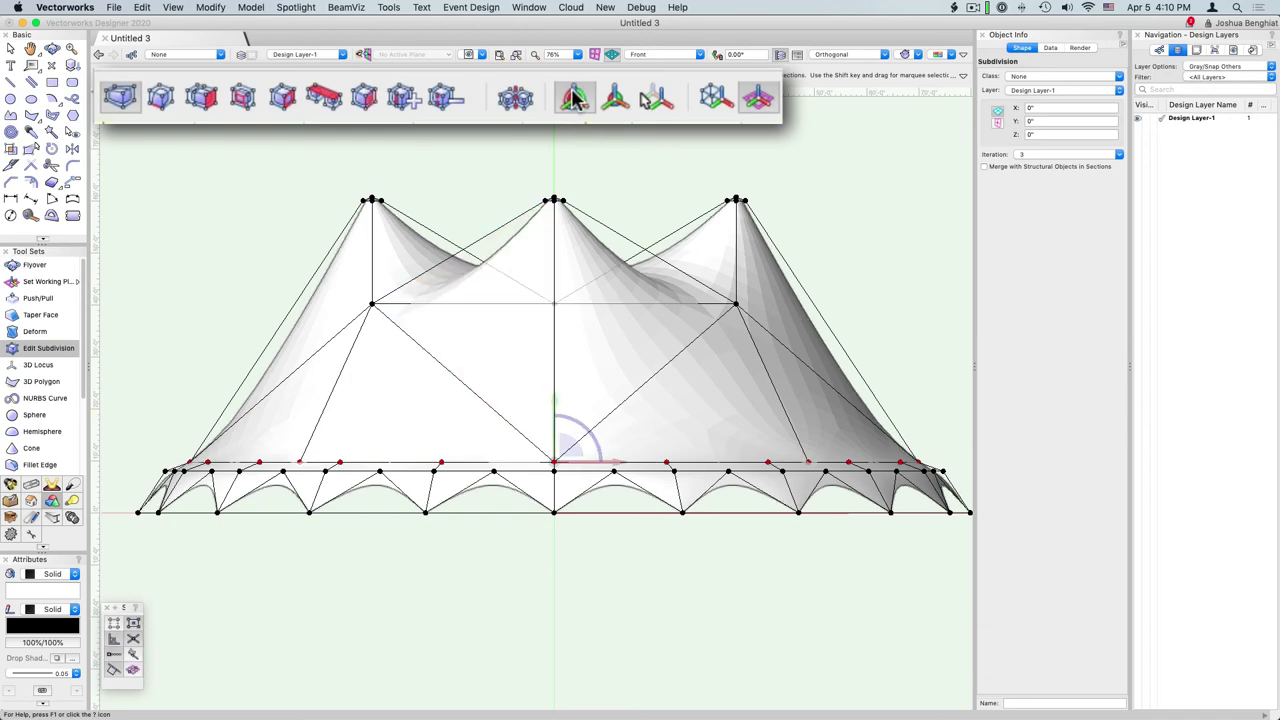